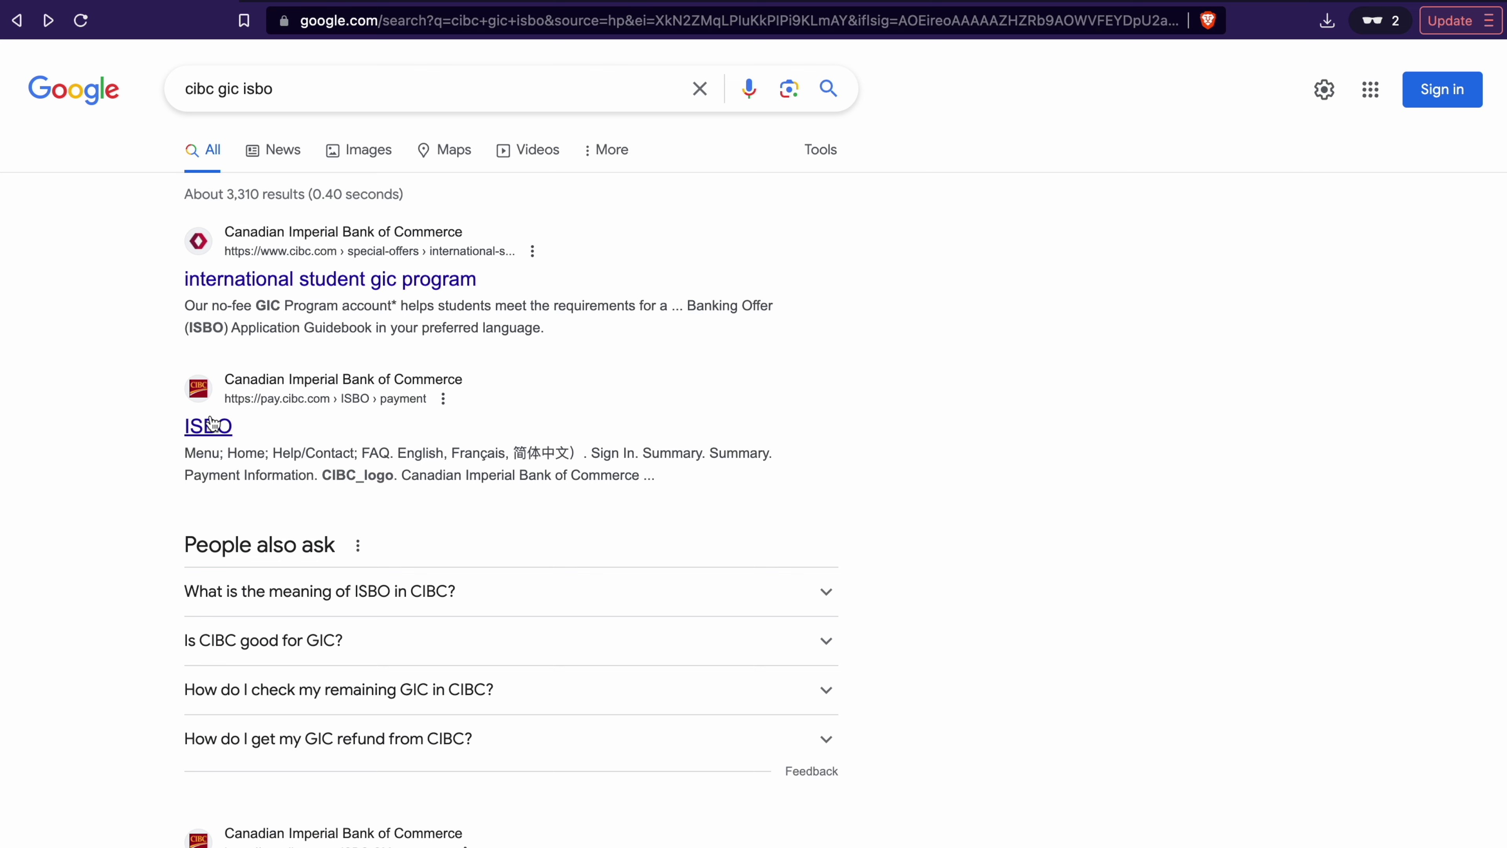
Step: Open the pay.cibc.com ISBO payment page from the 'cibc gic isbo' search results
left_click(212, 422)
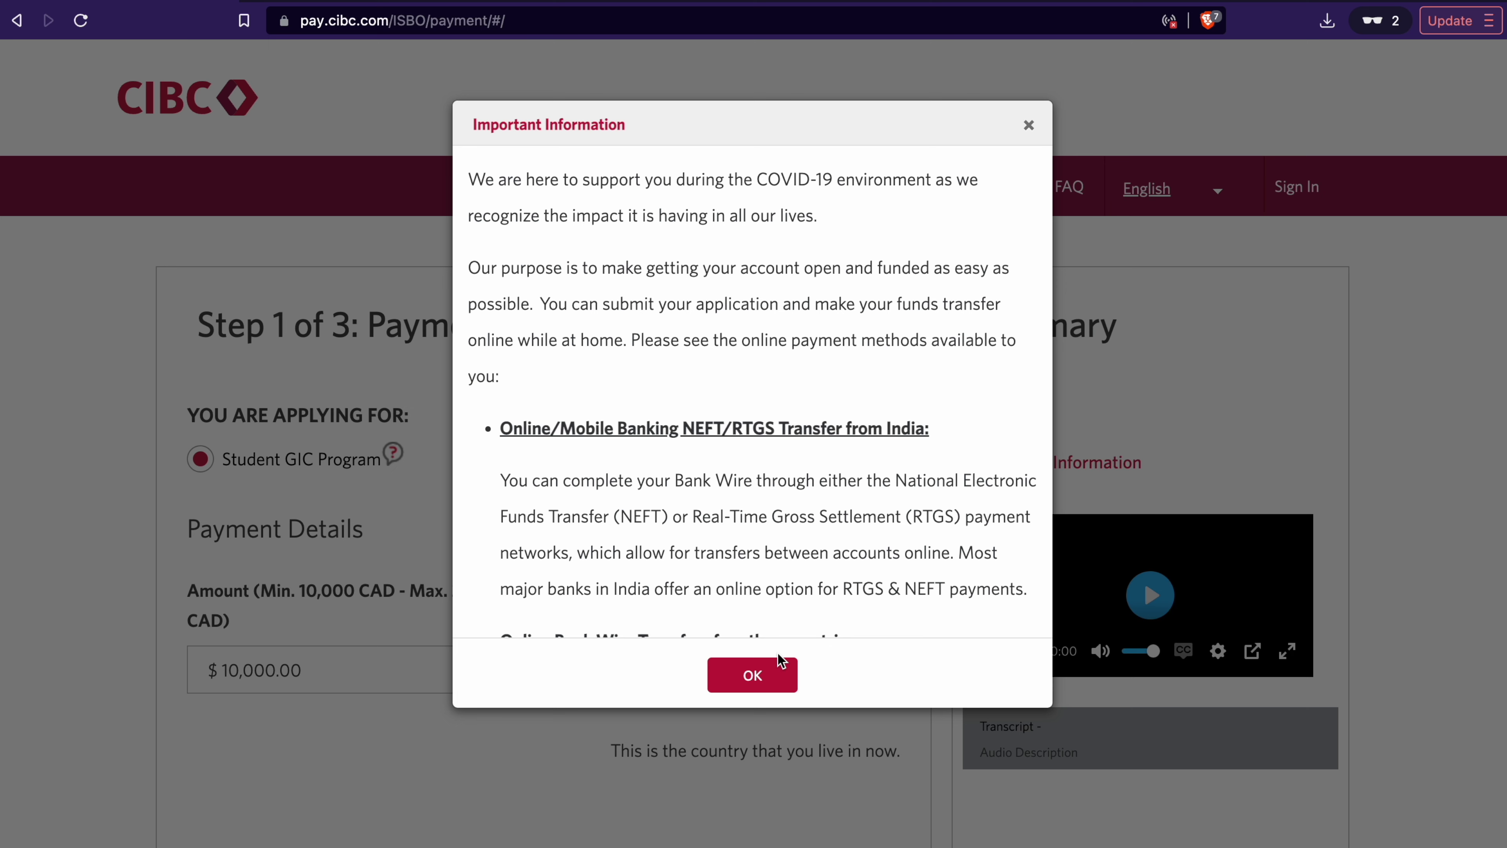
Step: Dismiss the Important Information notice and scroll down to the Step 1 payment form
left_click(769, 682)
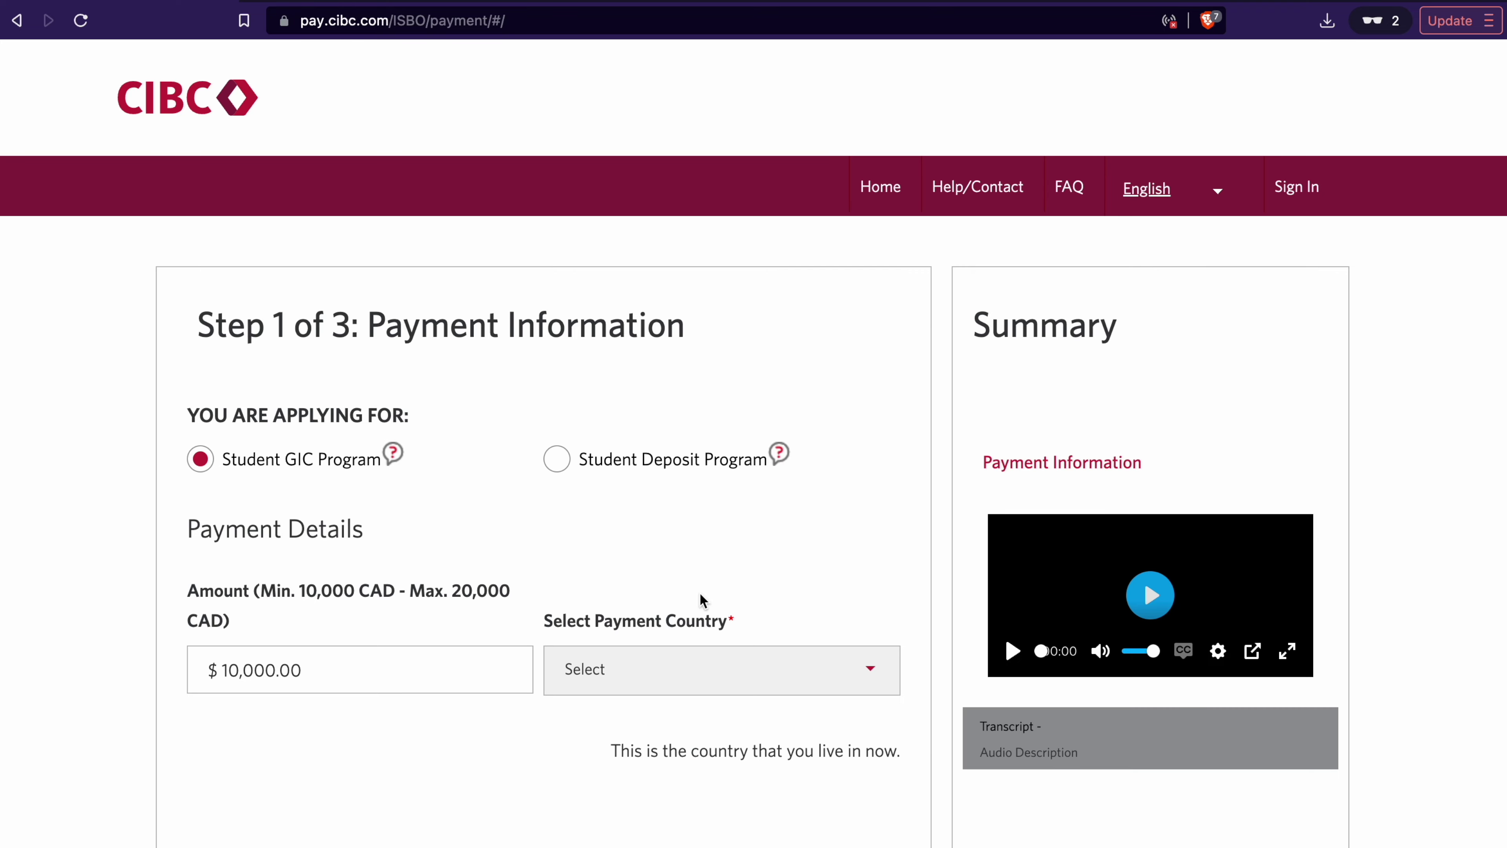
scroll(702, 599, "down", 1)
scroll(702, 598, "down", 2)
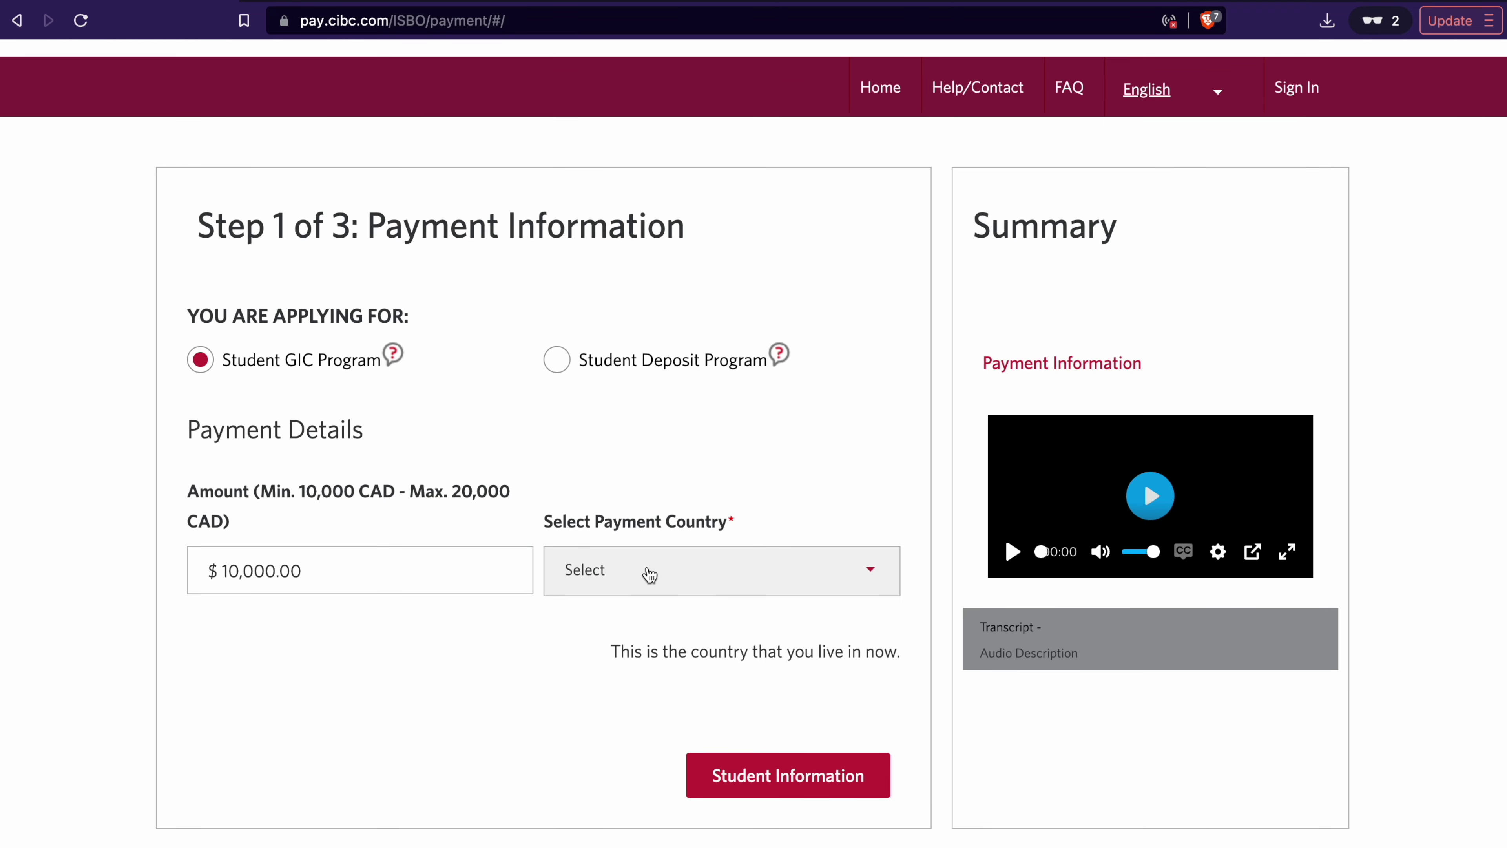
Step: Choose India as payment country and pay by bank wire in CAD, totalling 10,150.00 CAD
left_click(649, 573)
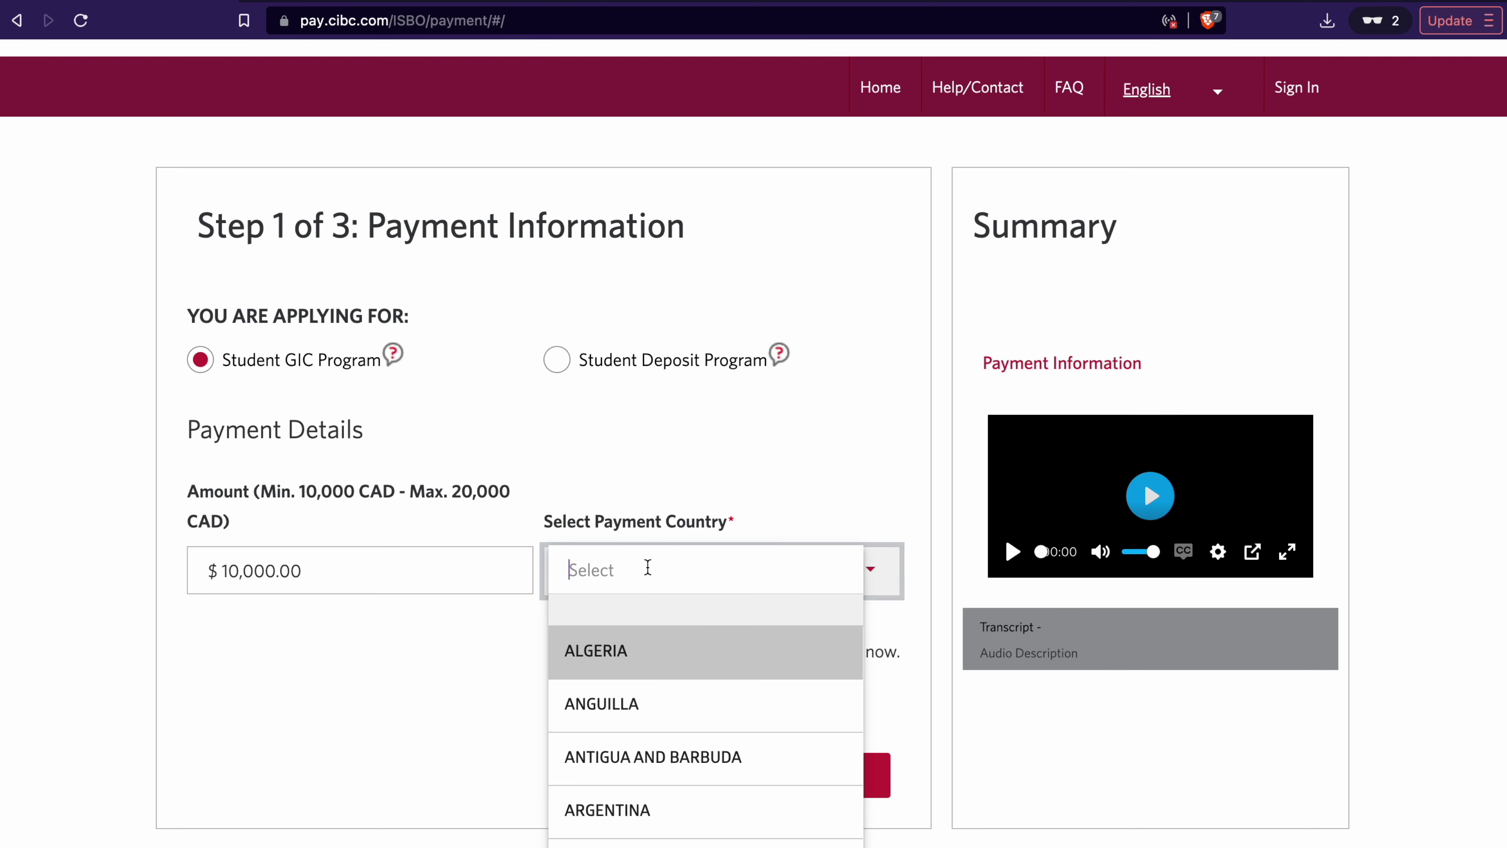
type("indi")
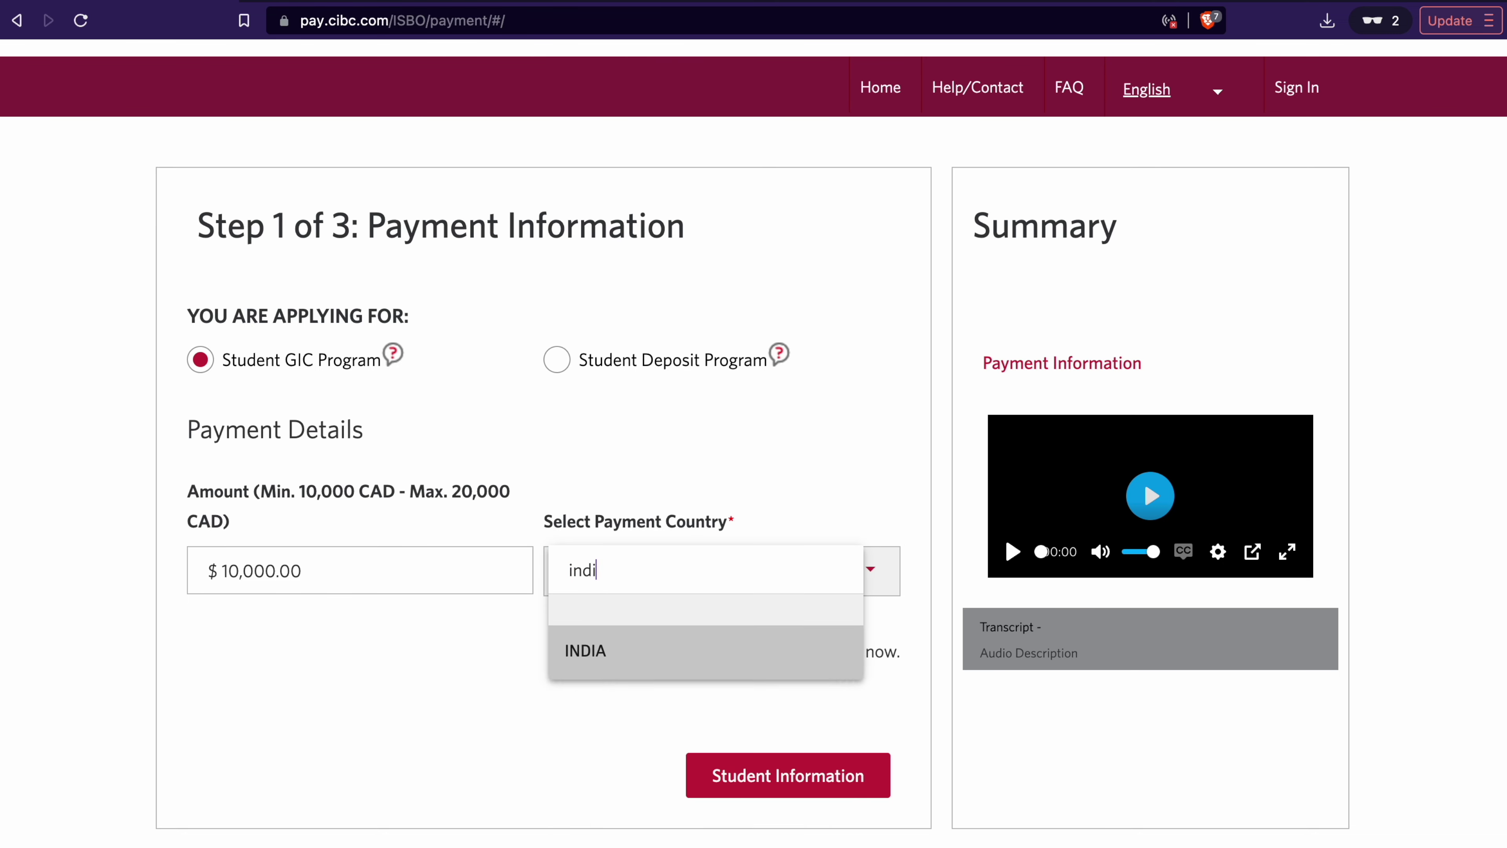
key("Return")
scroll(759, 440, "down", 4)
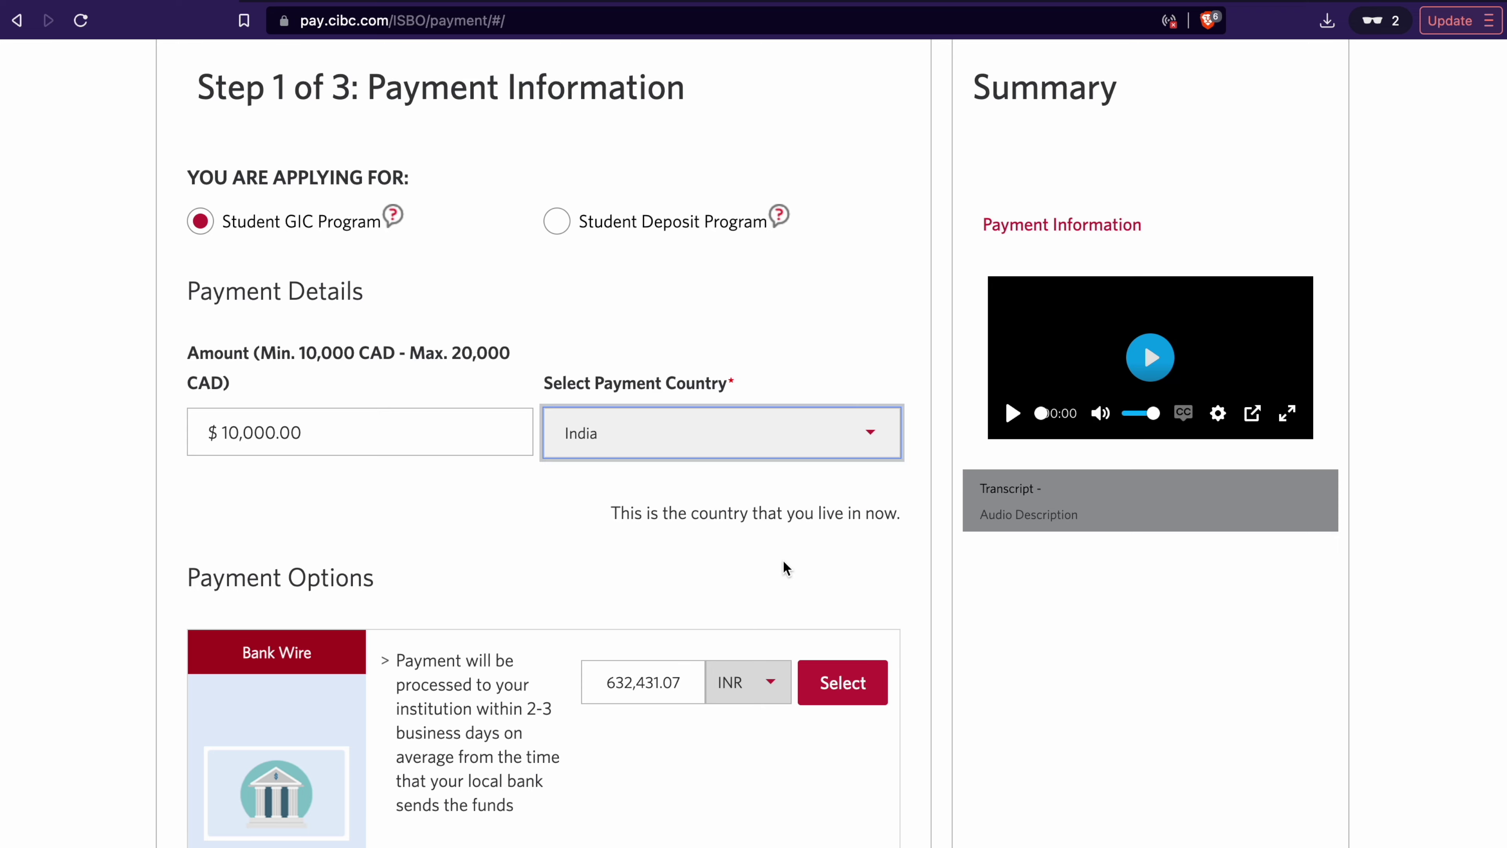
scroll(783, 565, "down", 5)
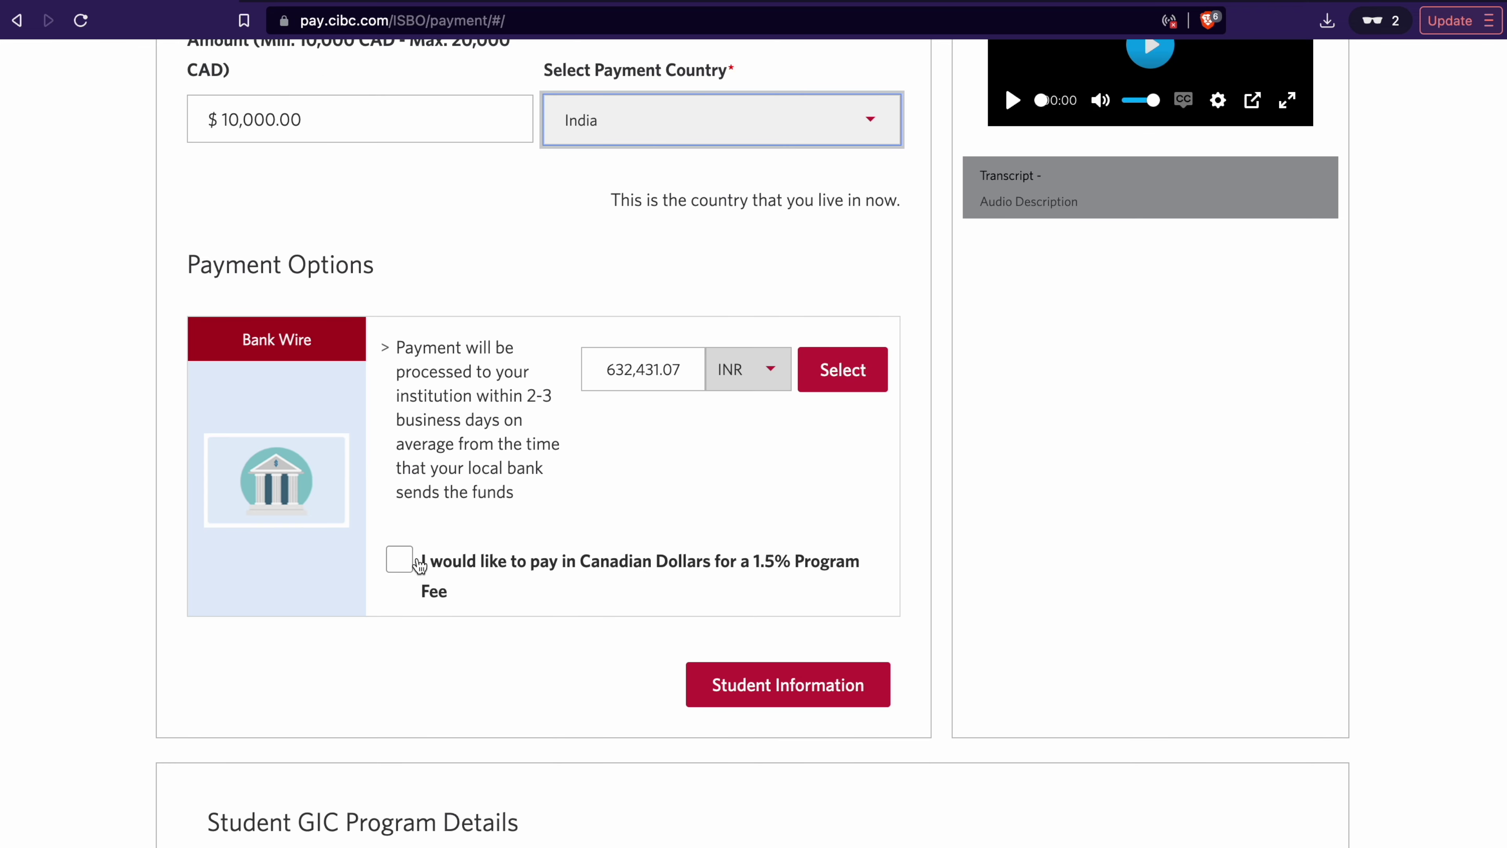
left_click(414, 565)
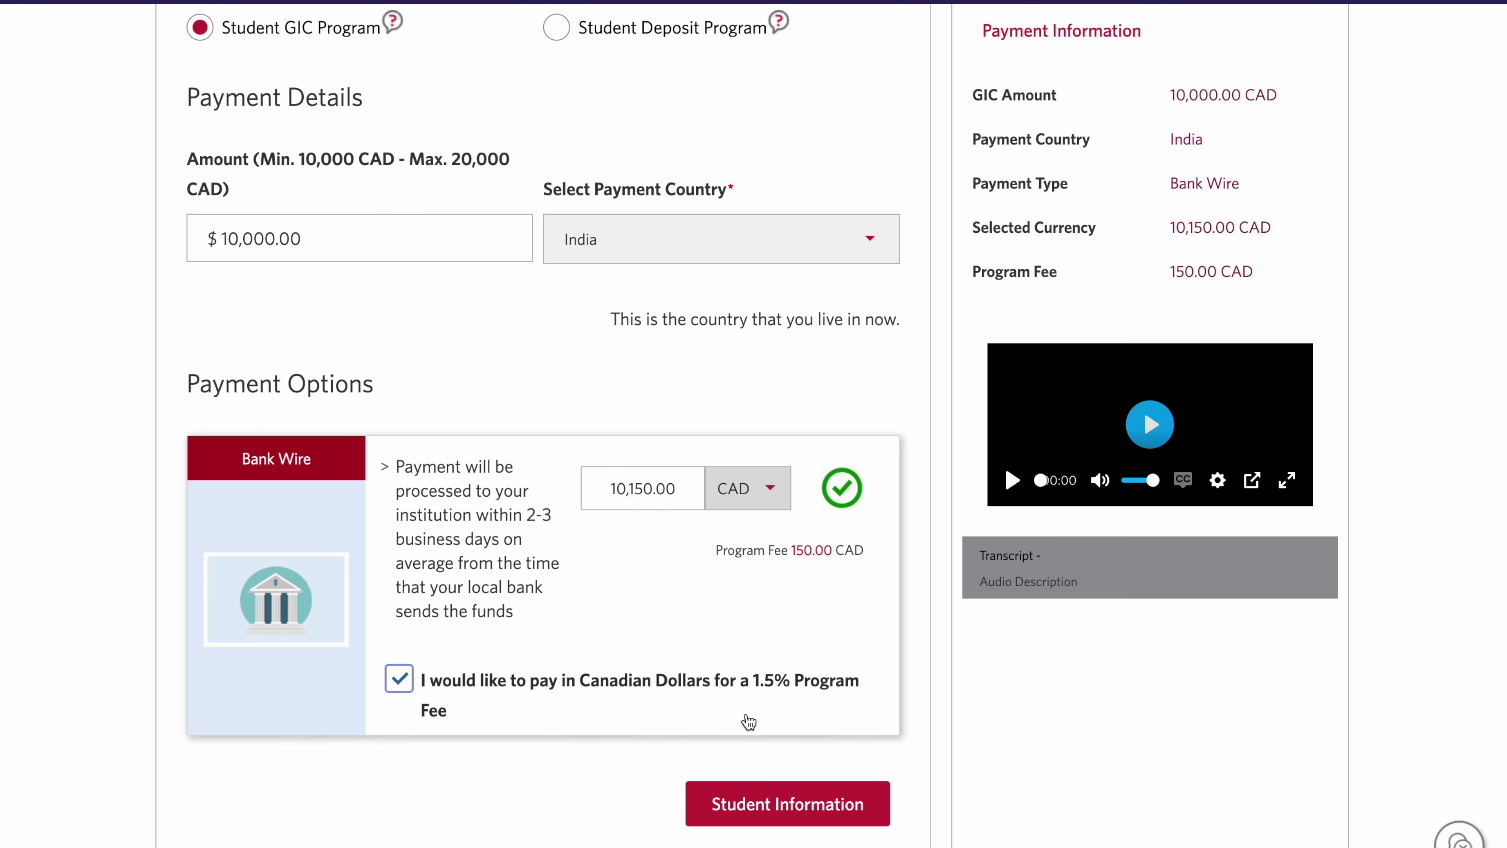
scroll(723, 505, "down", 1)
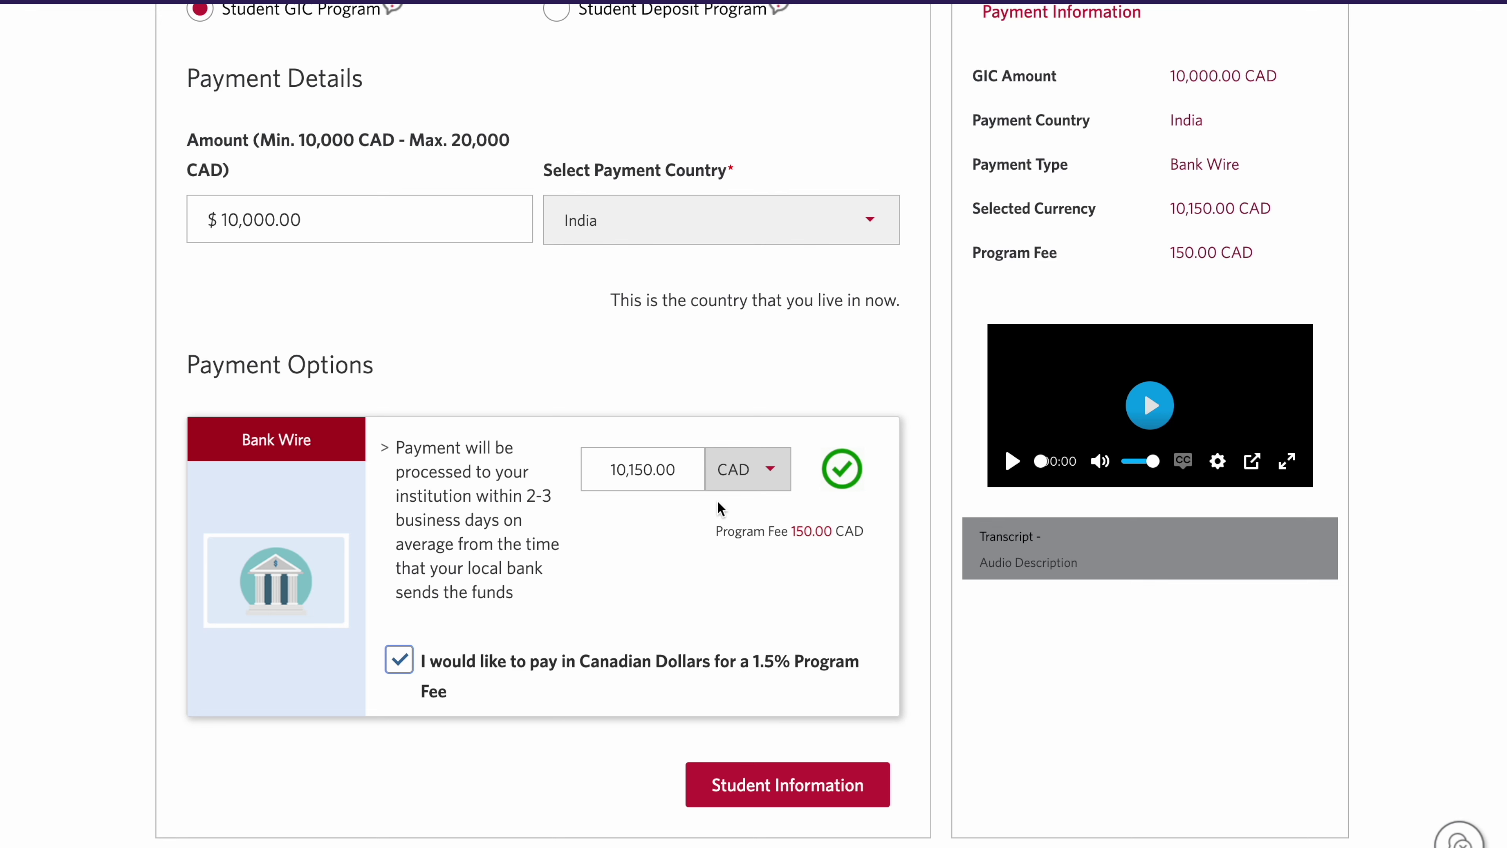
scroll(720, 508, "down", 1)
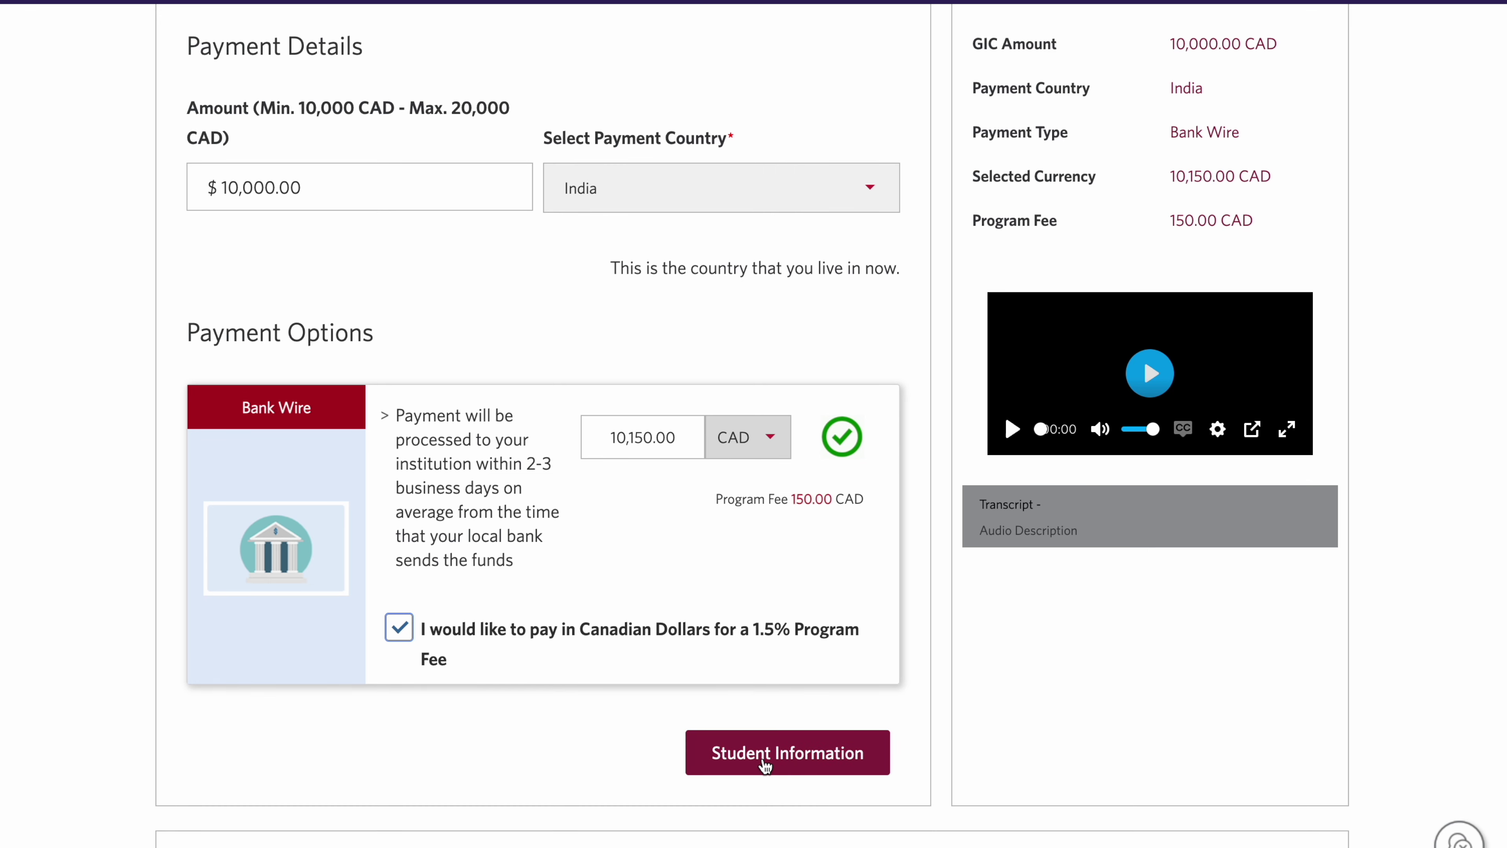
Step: Continue to Step 2 Student Information and select Ms as the student's title
left_click(765, 754)
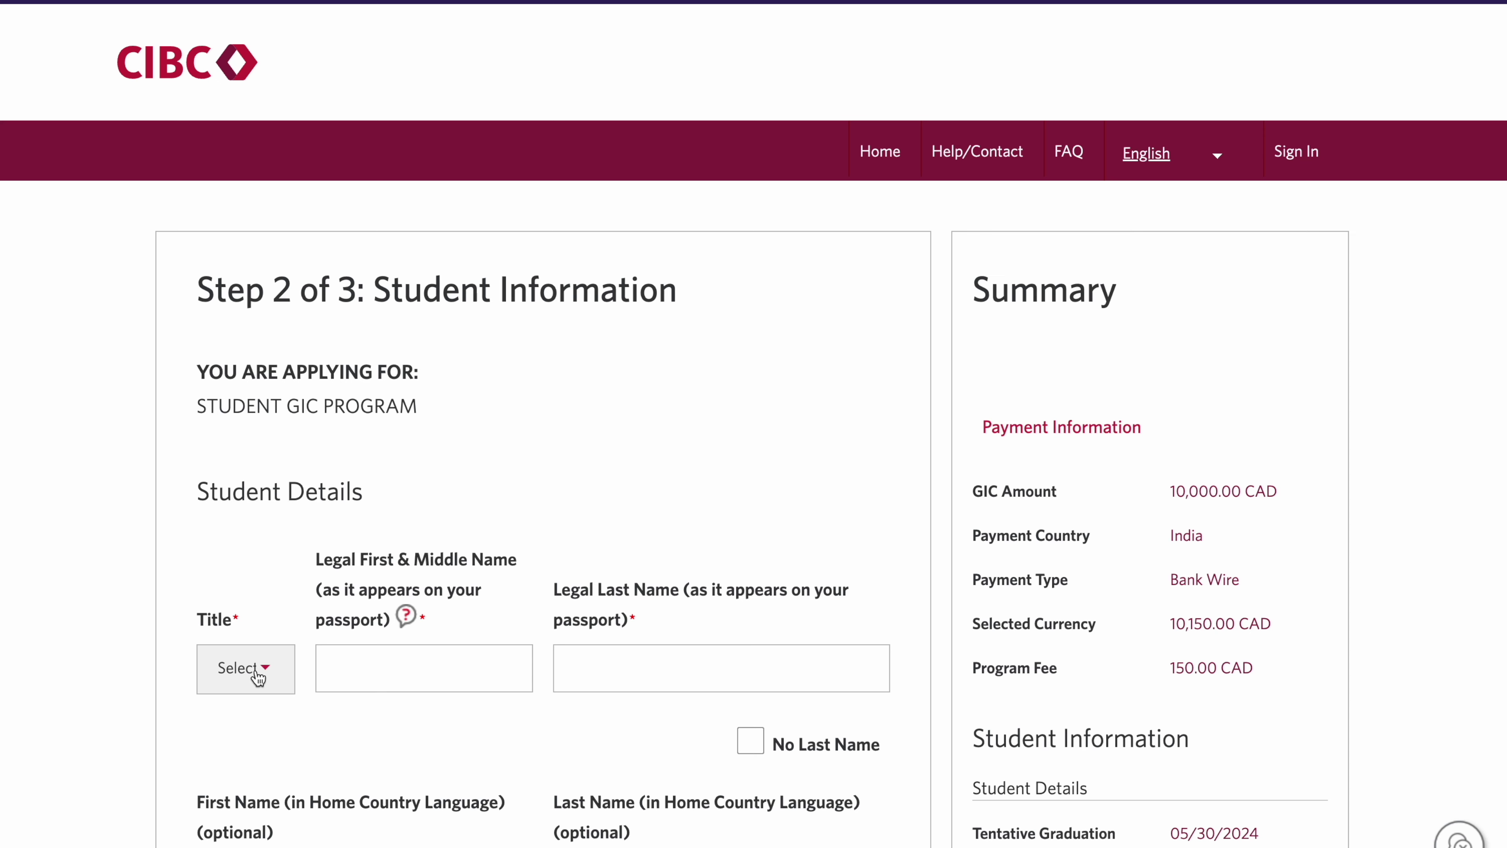
left_click(254, 675)
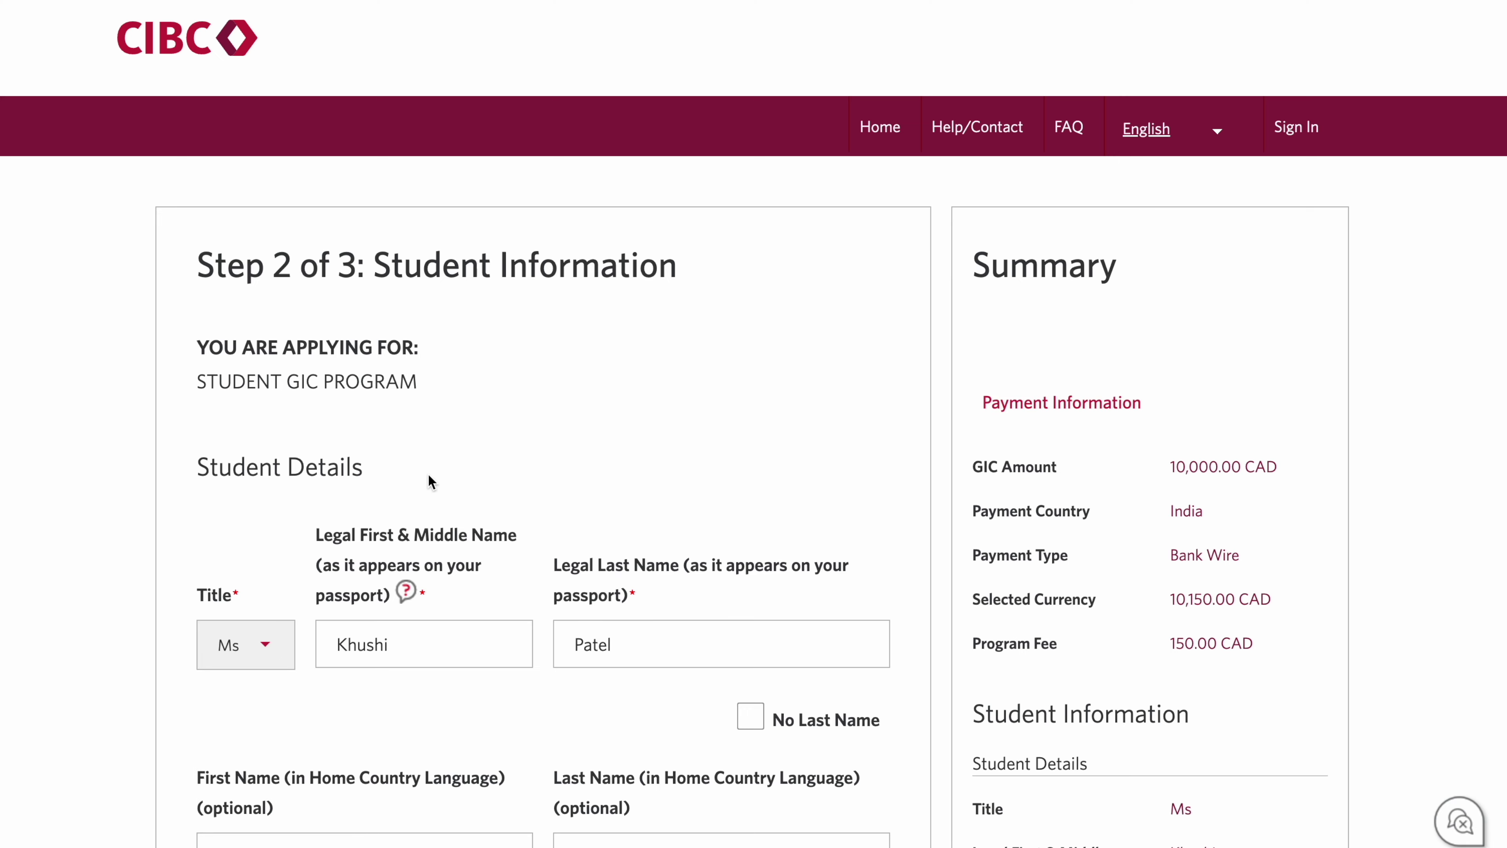
scroll(428, 481, "down", 1)
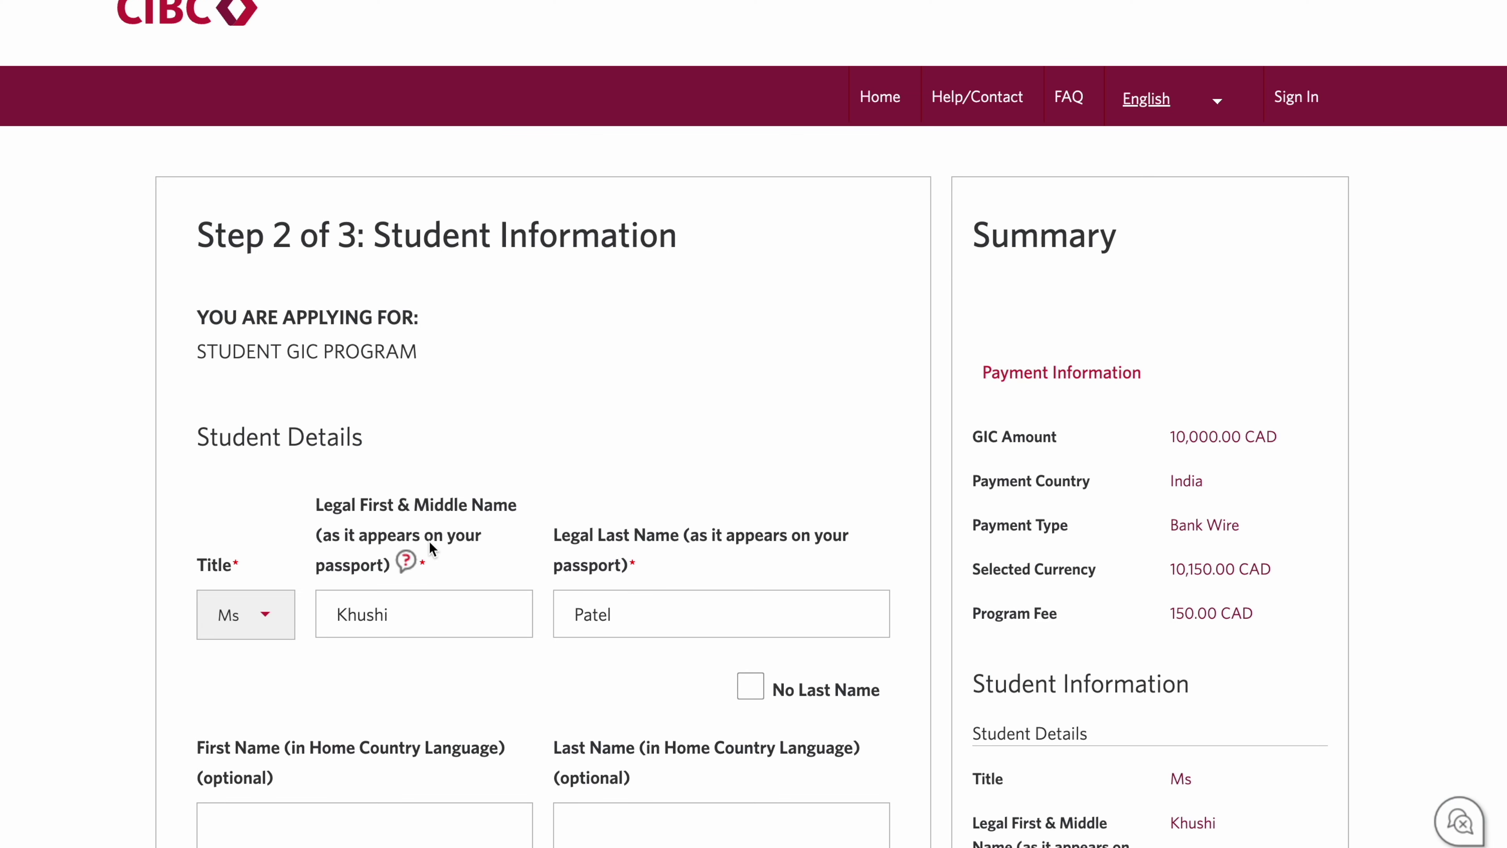
scroll(534, 582, "up", 1)
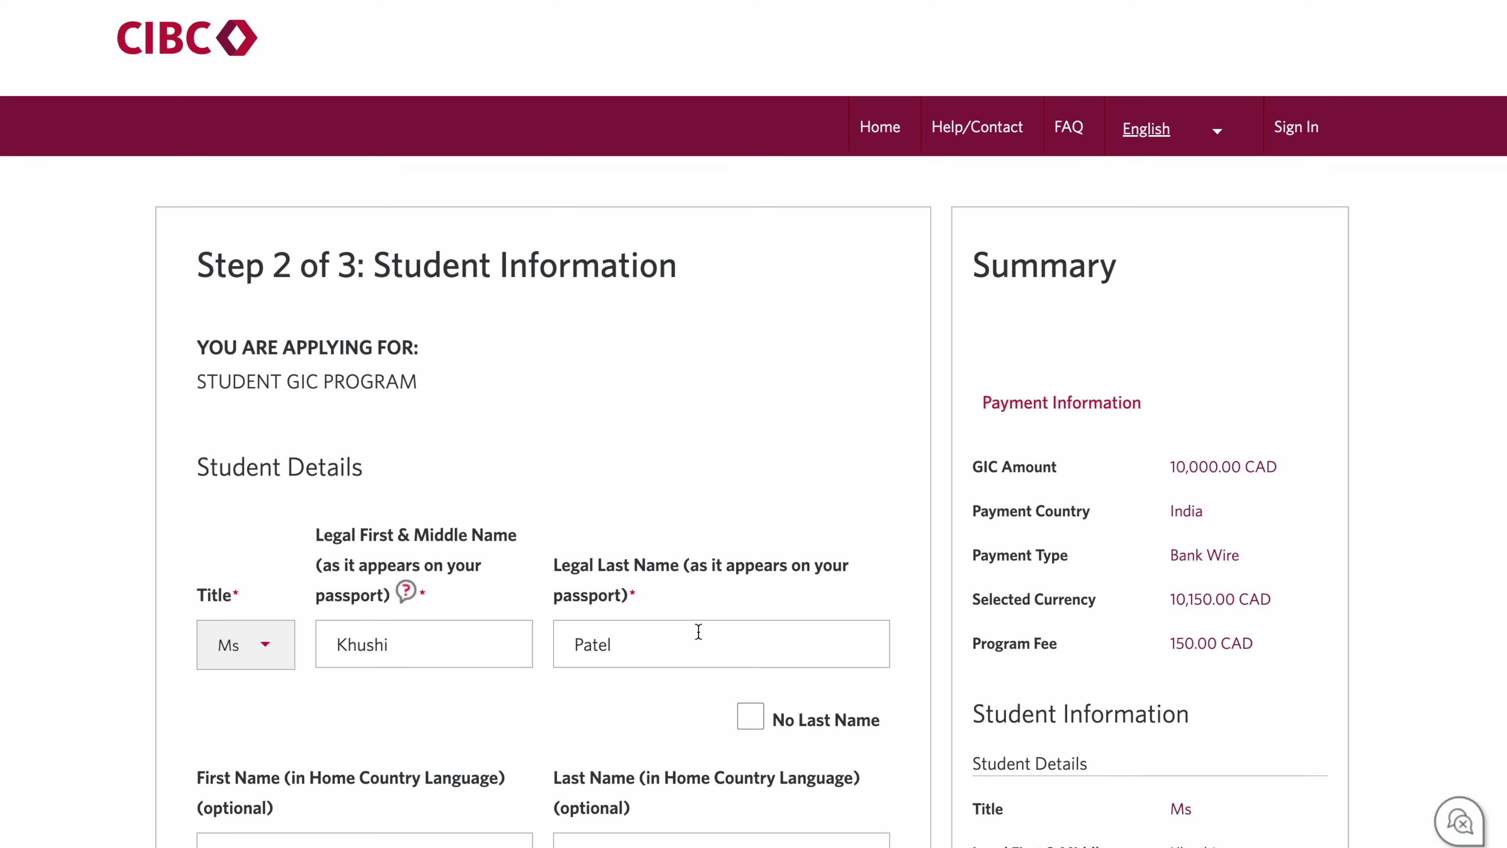
Step: Toggle No Last Name on and back off so the student's surname is kept
left_click(750, 719)
left_click(751, 719)
scroll(619, 695, "down", 3)
scroll(620, 695, "down", 1)
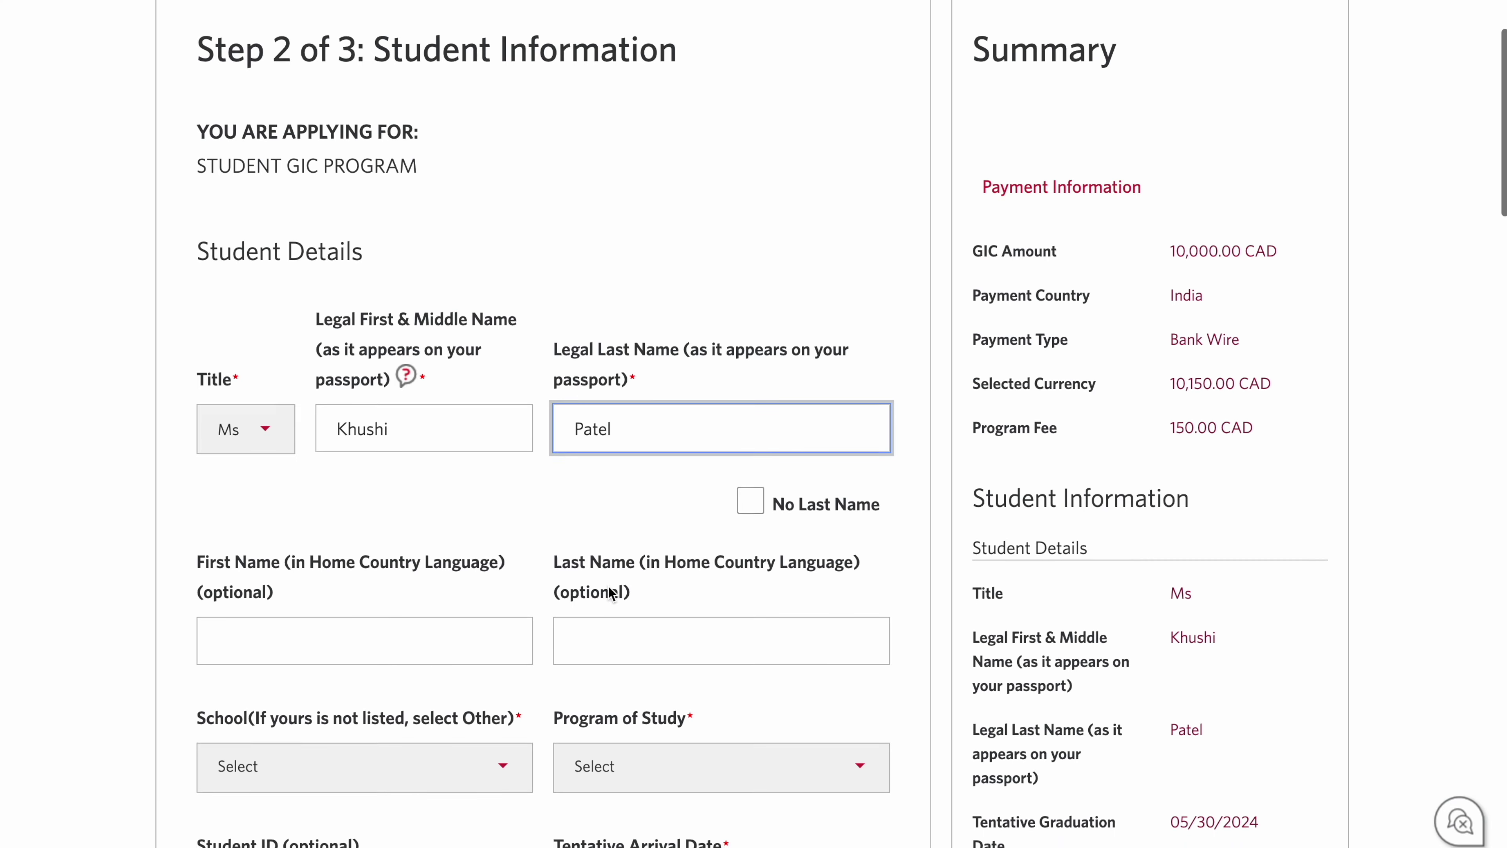
scroll(608, 584, "down", 7)
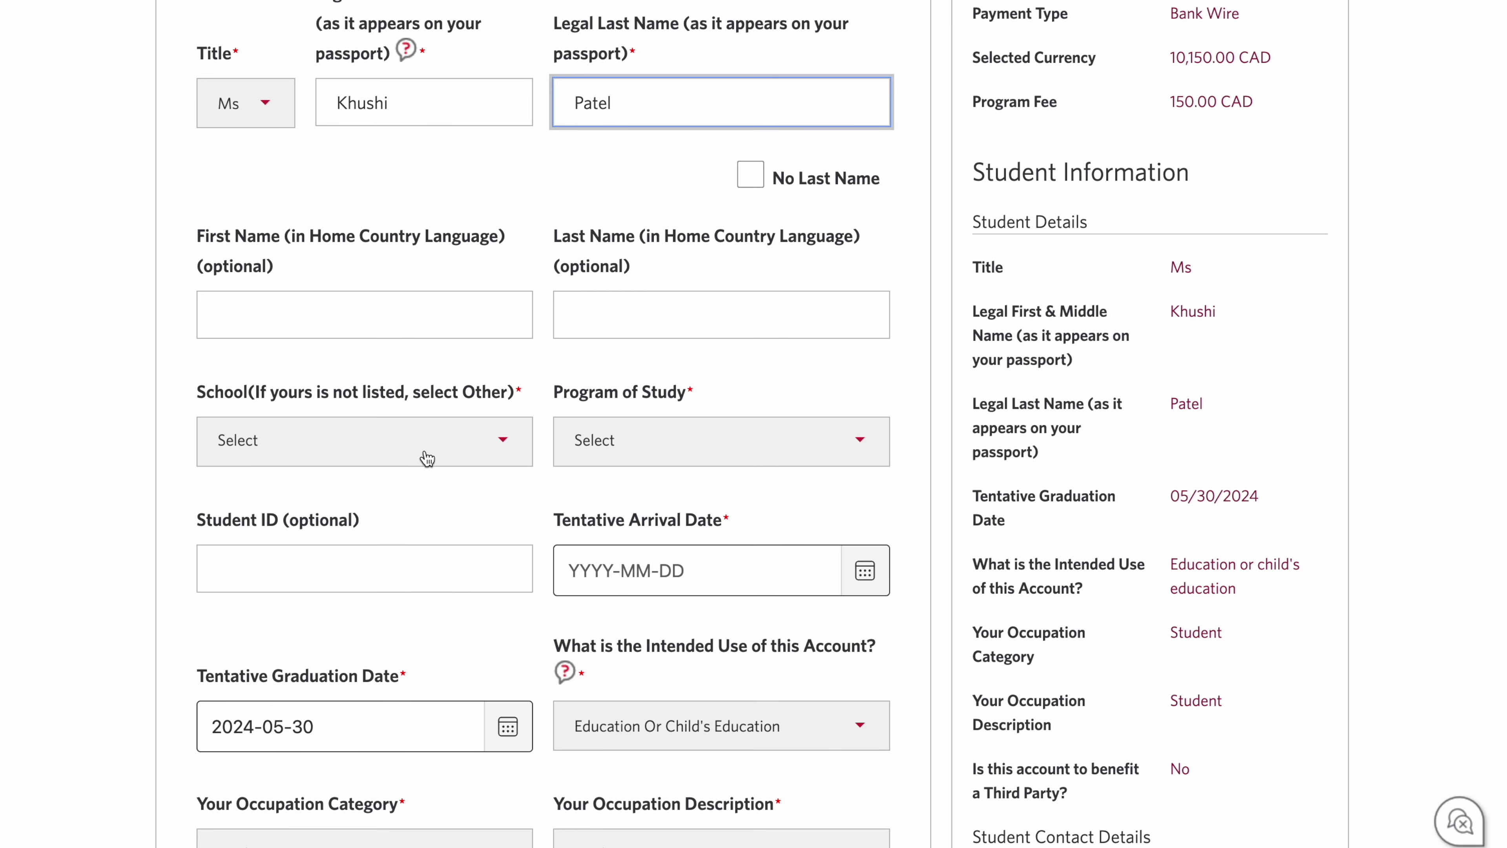
Step: Set the school to Seneca College's Yorkgate Campus
left_click(424, 452)
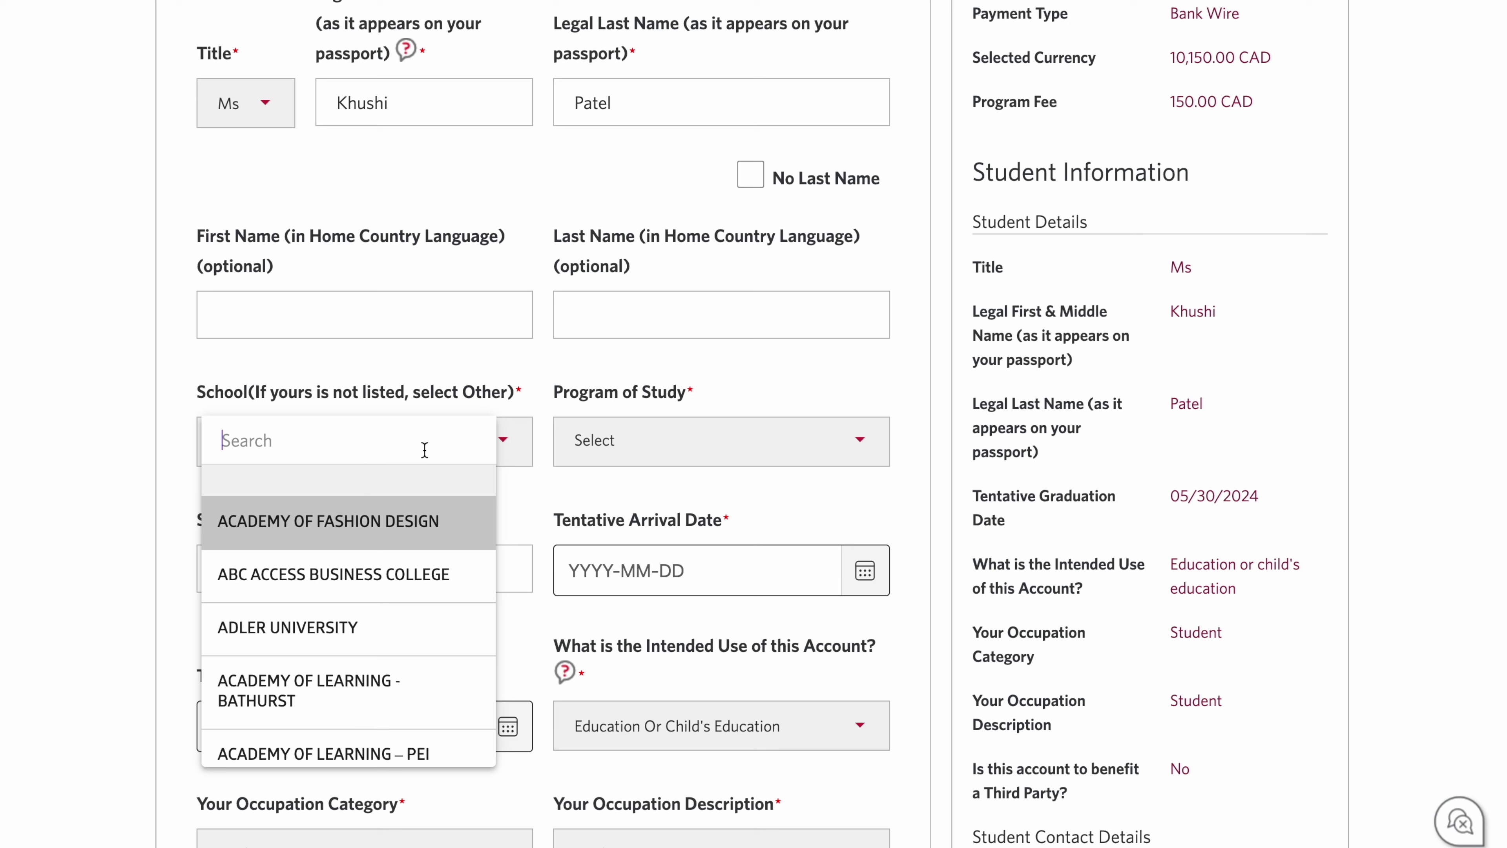
type("seneca")
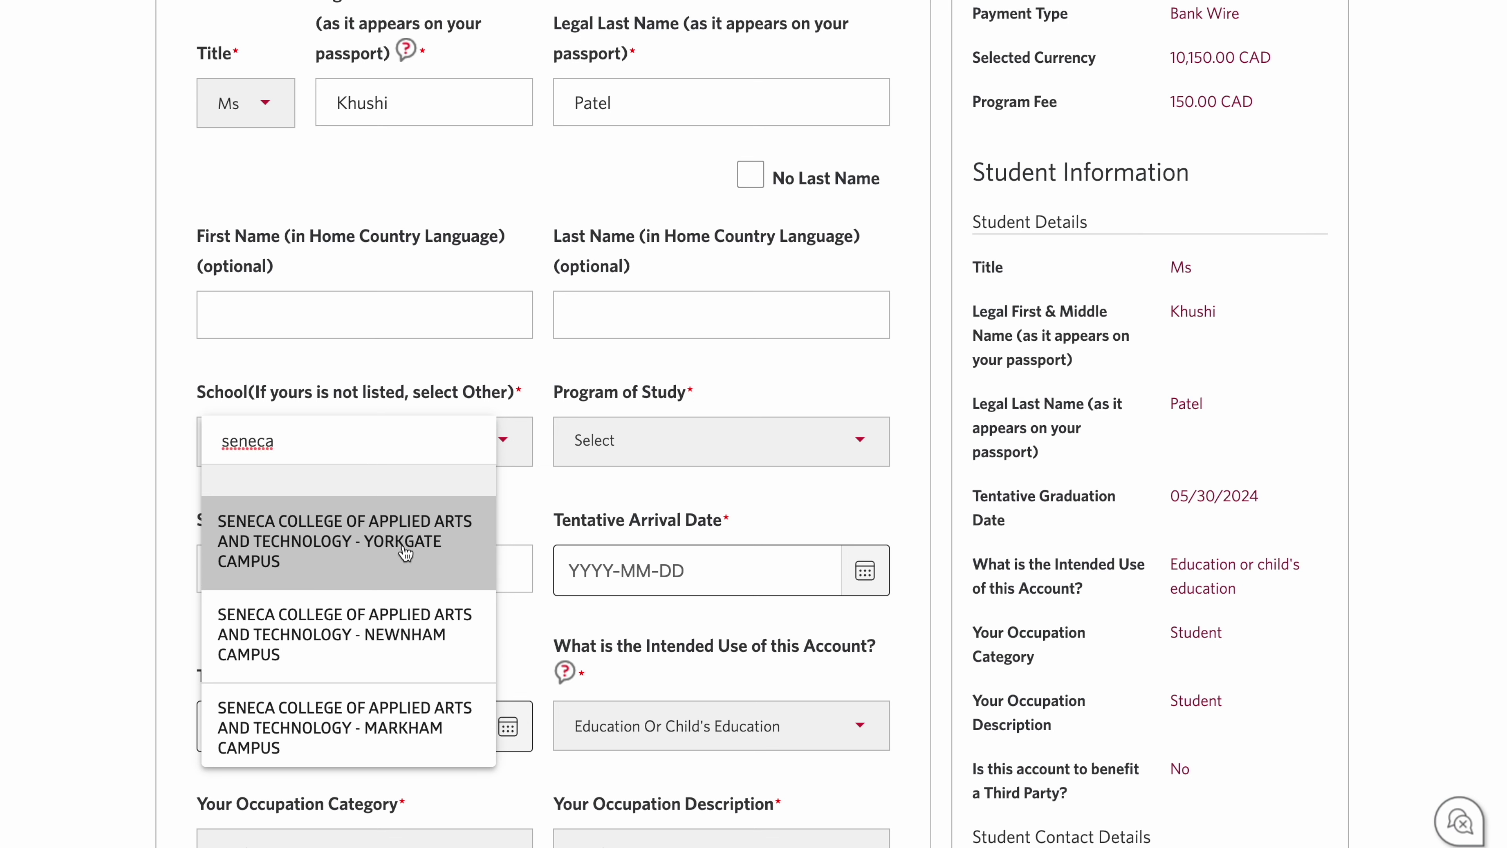
left_click(405, 552)
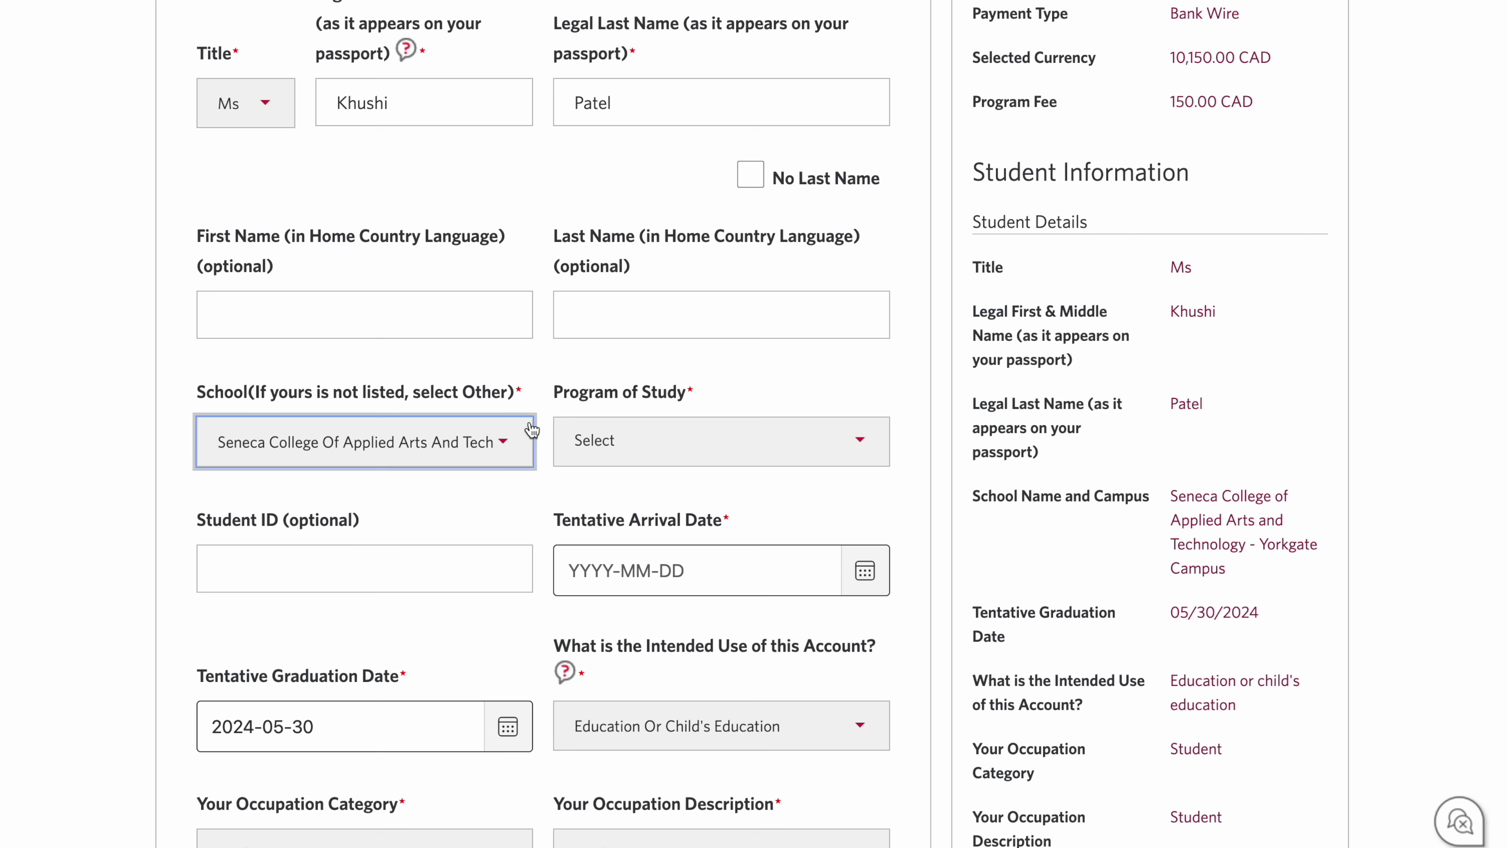
Step: Choose Program Not Listed as the program of study and enter the student ID
left_click(597, 439)
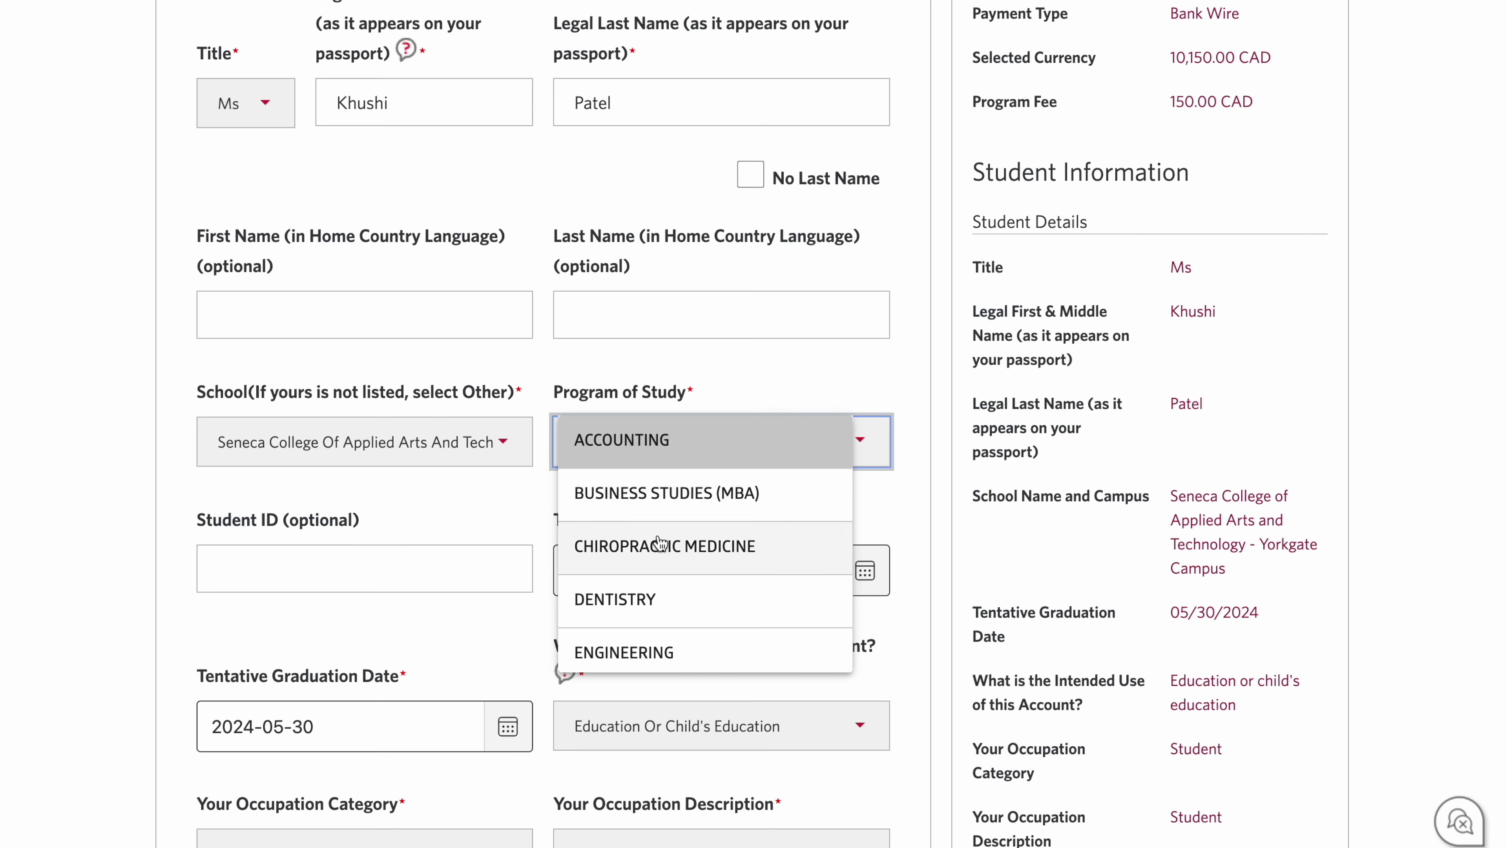
scroll(659, 543, "down", 1)
scroll(646, 528, "down", 3)
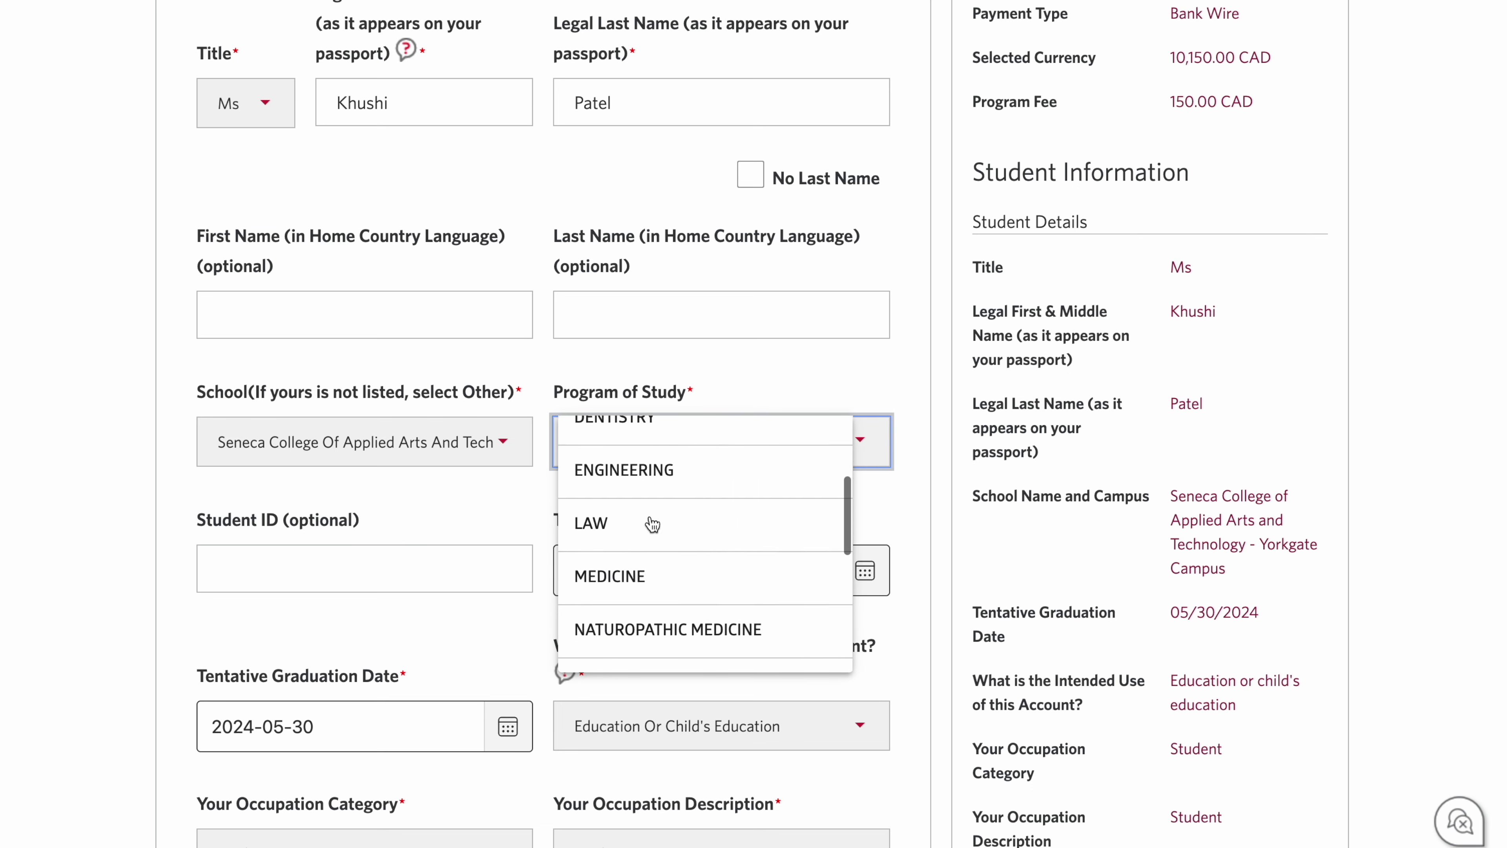
scroll(655, 540, "down", 3)
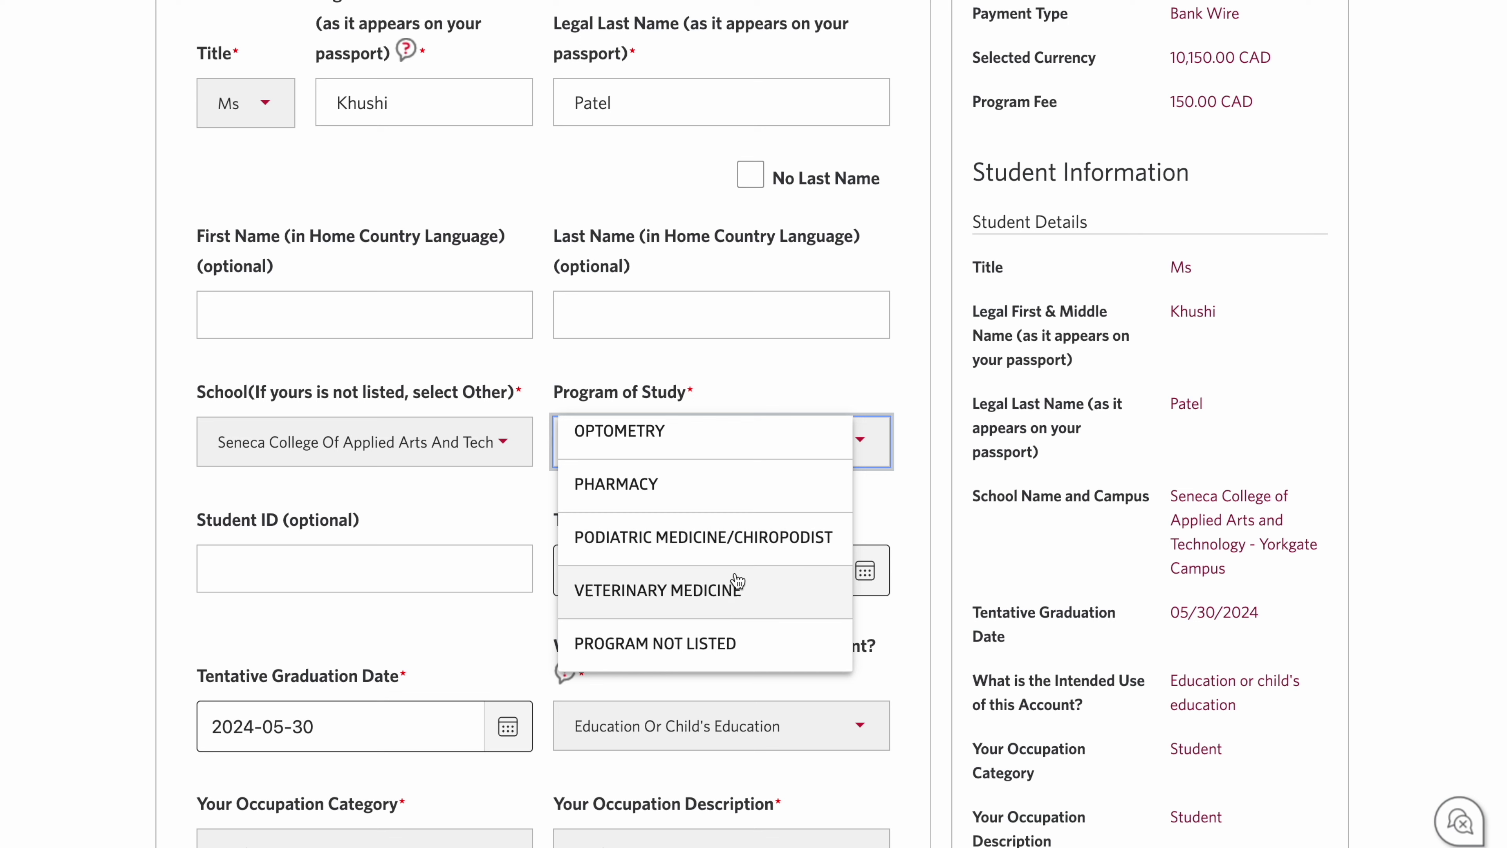
left_click(762, 647)
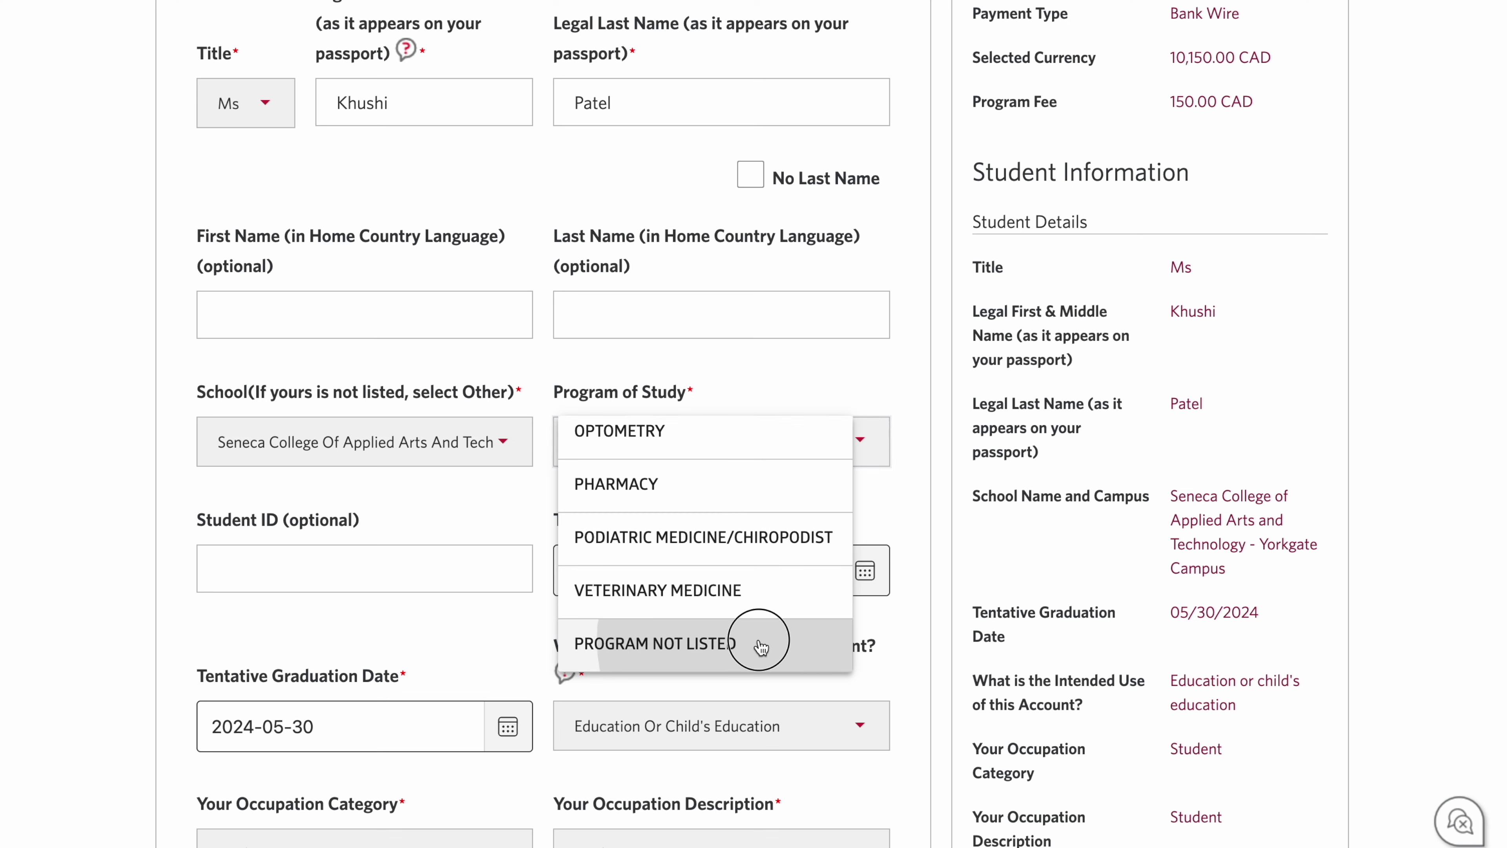
left_click(303, 572)
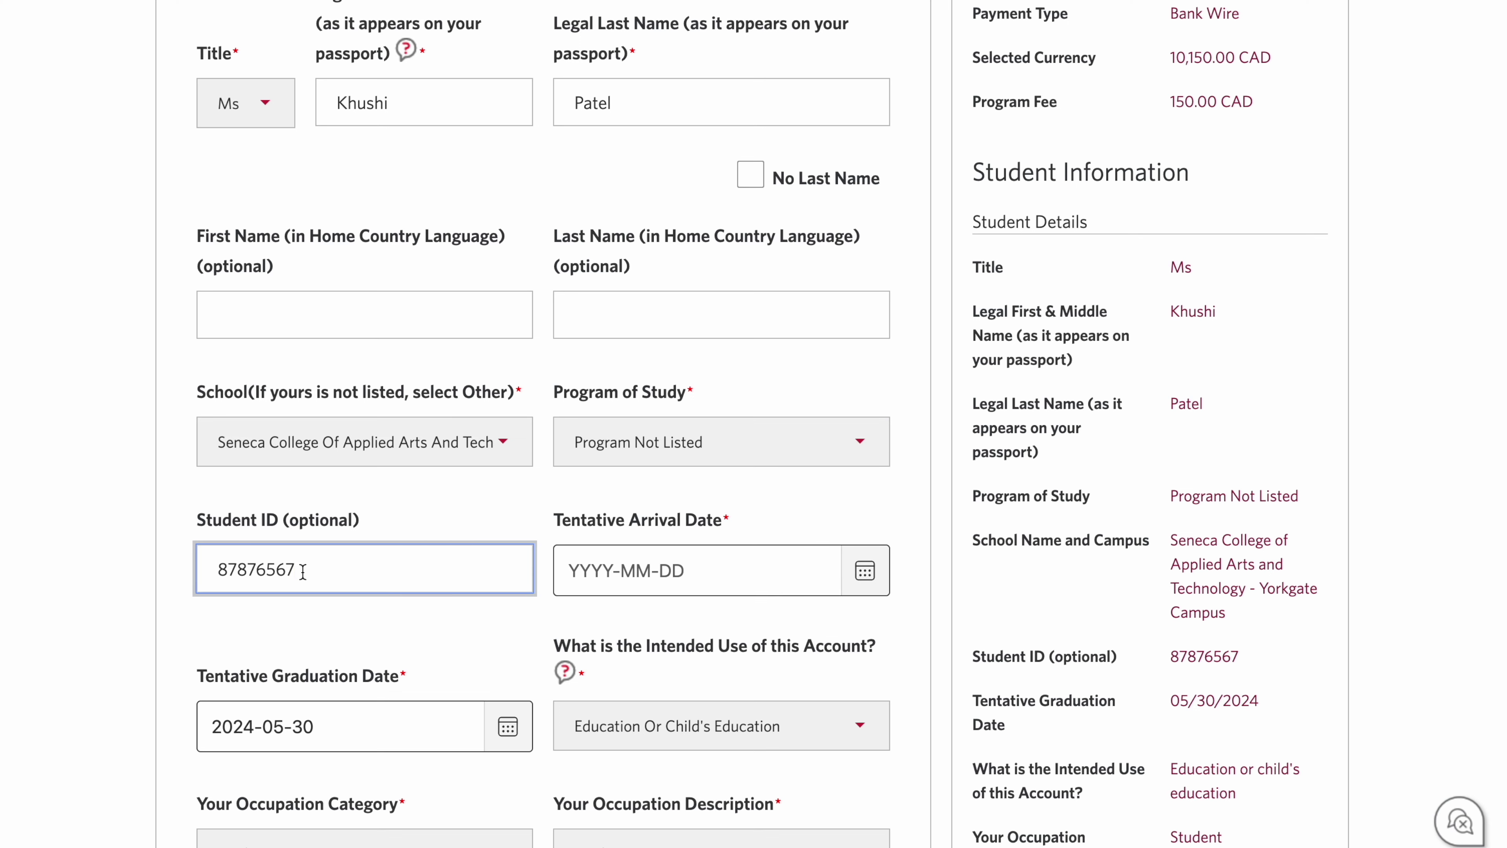
Step: Open the Tentative Arrival Date calendar and its month list to begin entering 2024-1-4
left_click_drag(555, 520, 750, 512)
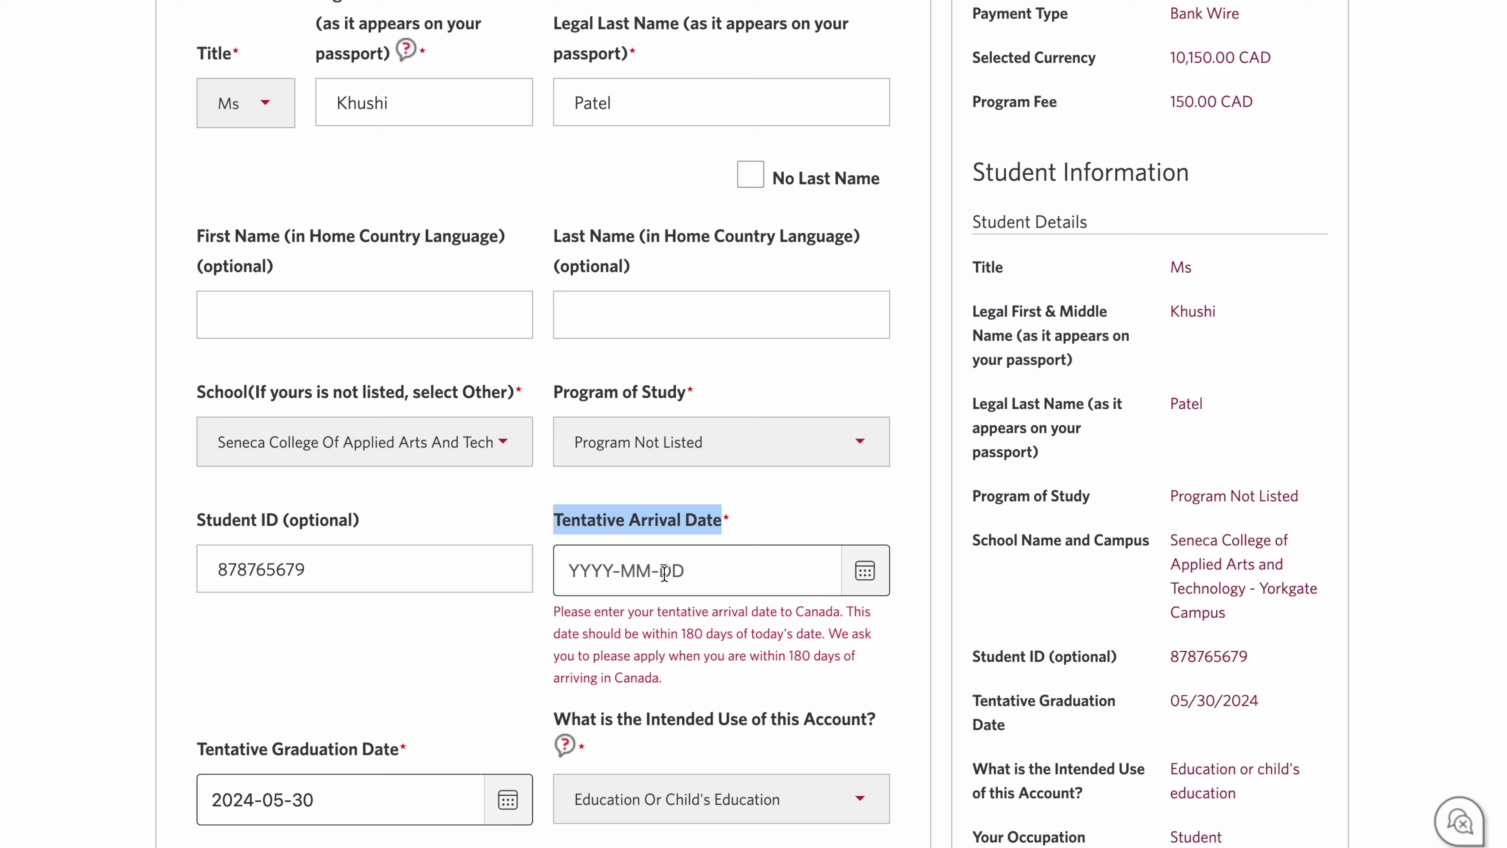
left_click(588, 528)
left_click_drag(554, 522, 615, 522)
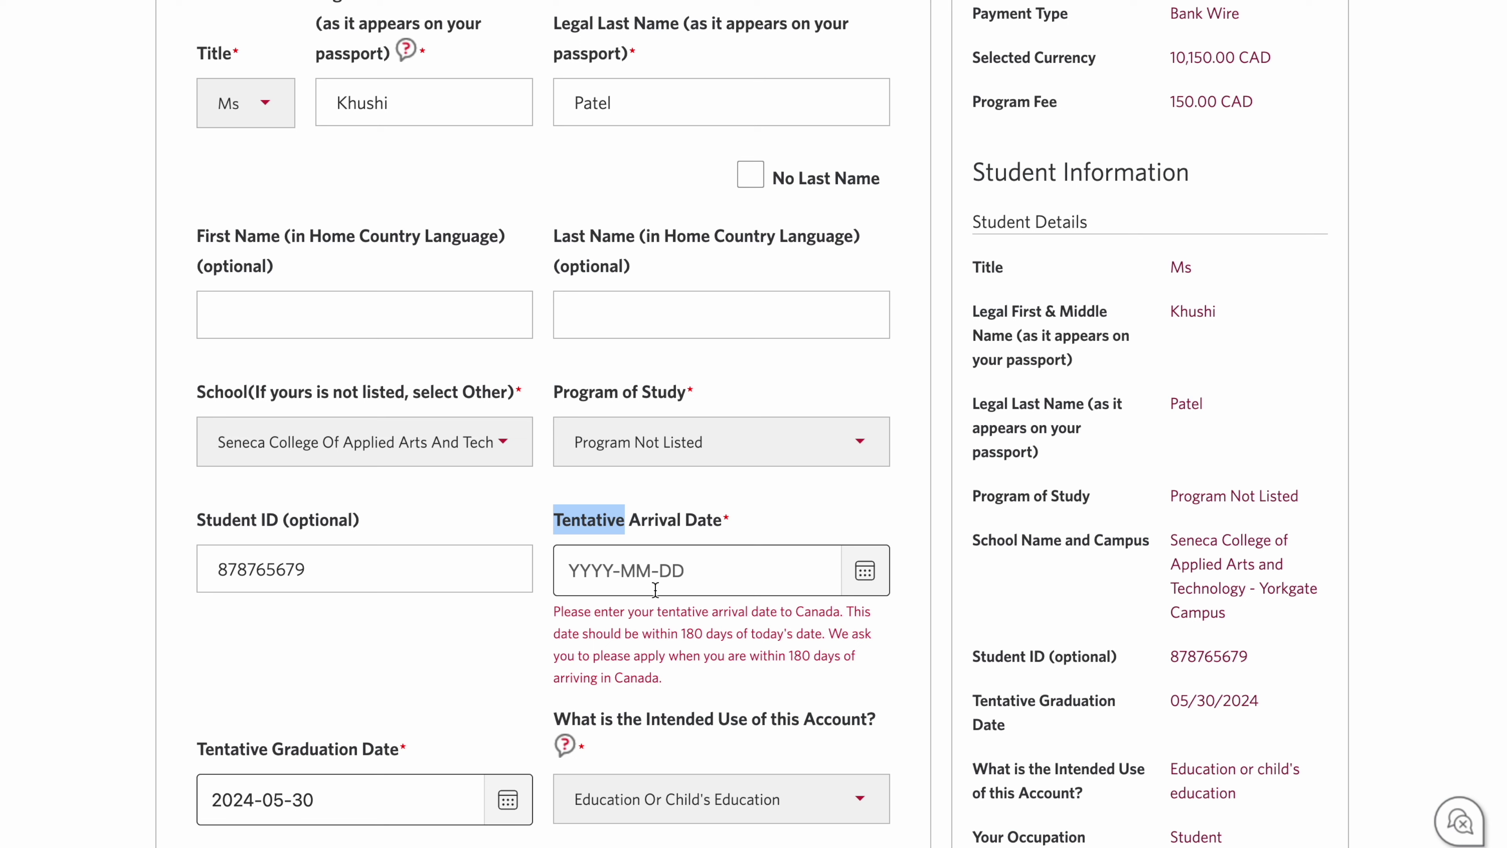
left_click(864, 570)
left_click(630, 639)
Step: Finish the arrival date as 2024-1-4 by choosing the month and day 4
left_click(631, 536)
left_click(734, 712)
scroll(265, 413, "down", 5)
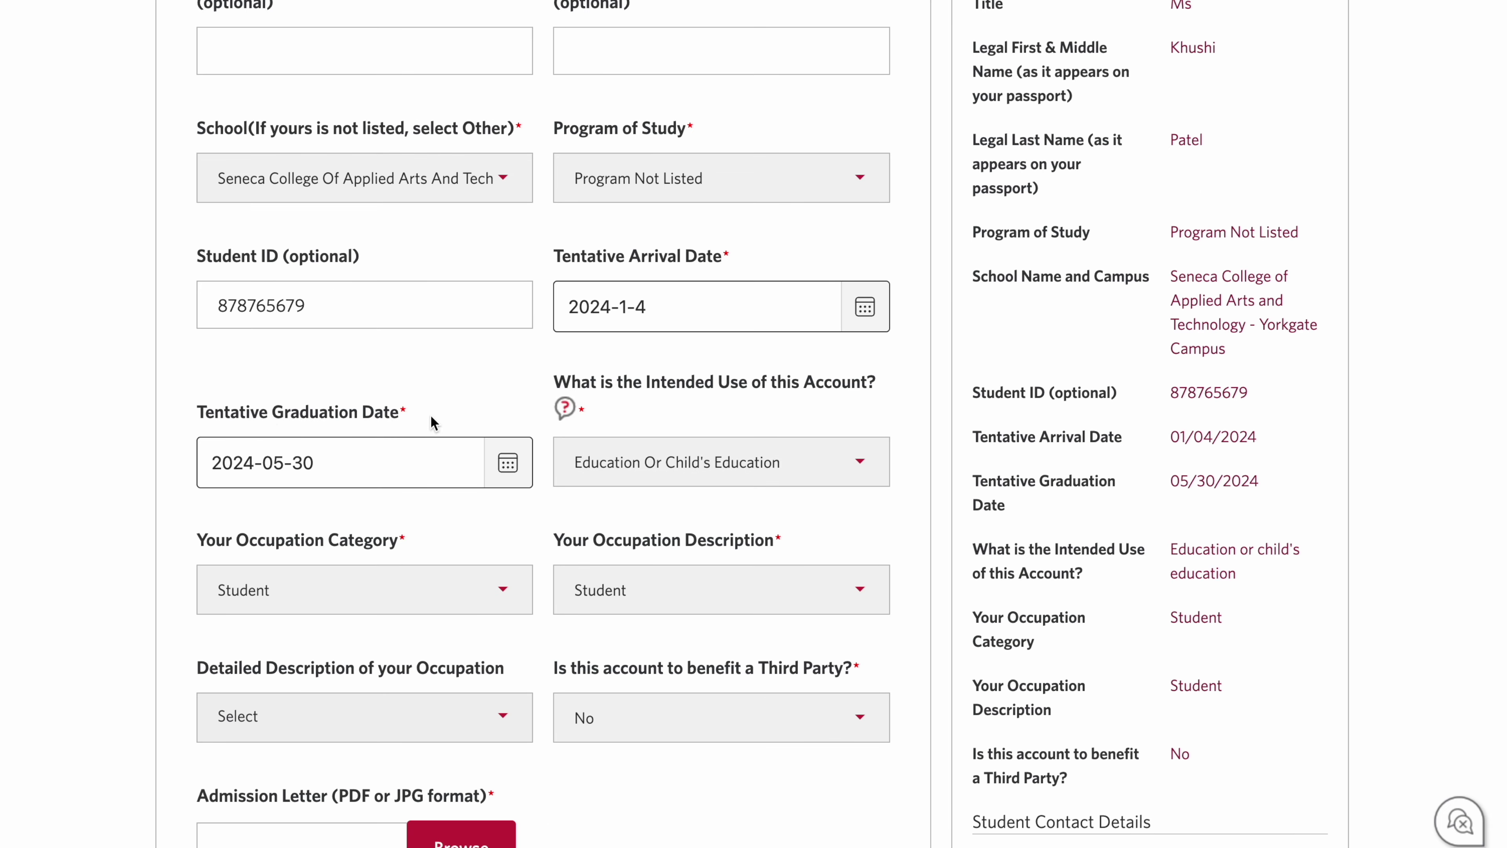
Step: Change the tentative graduation date to August 10, 2024
left_click(507, 463)
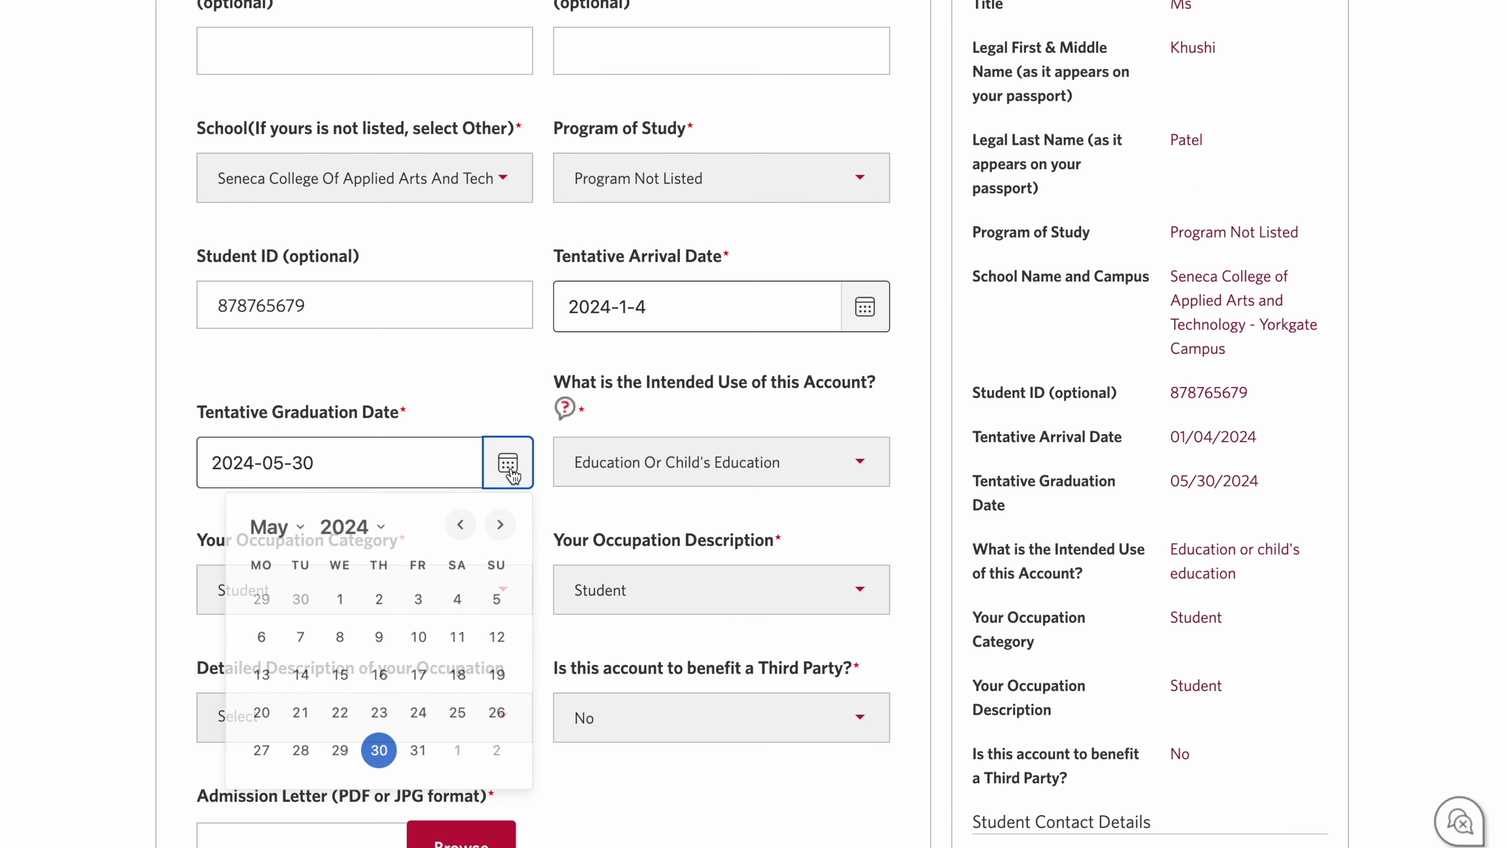
left_click(290, 537)
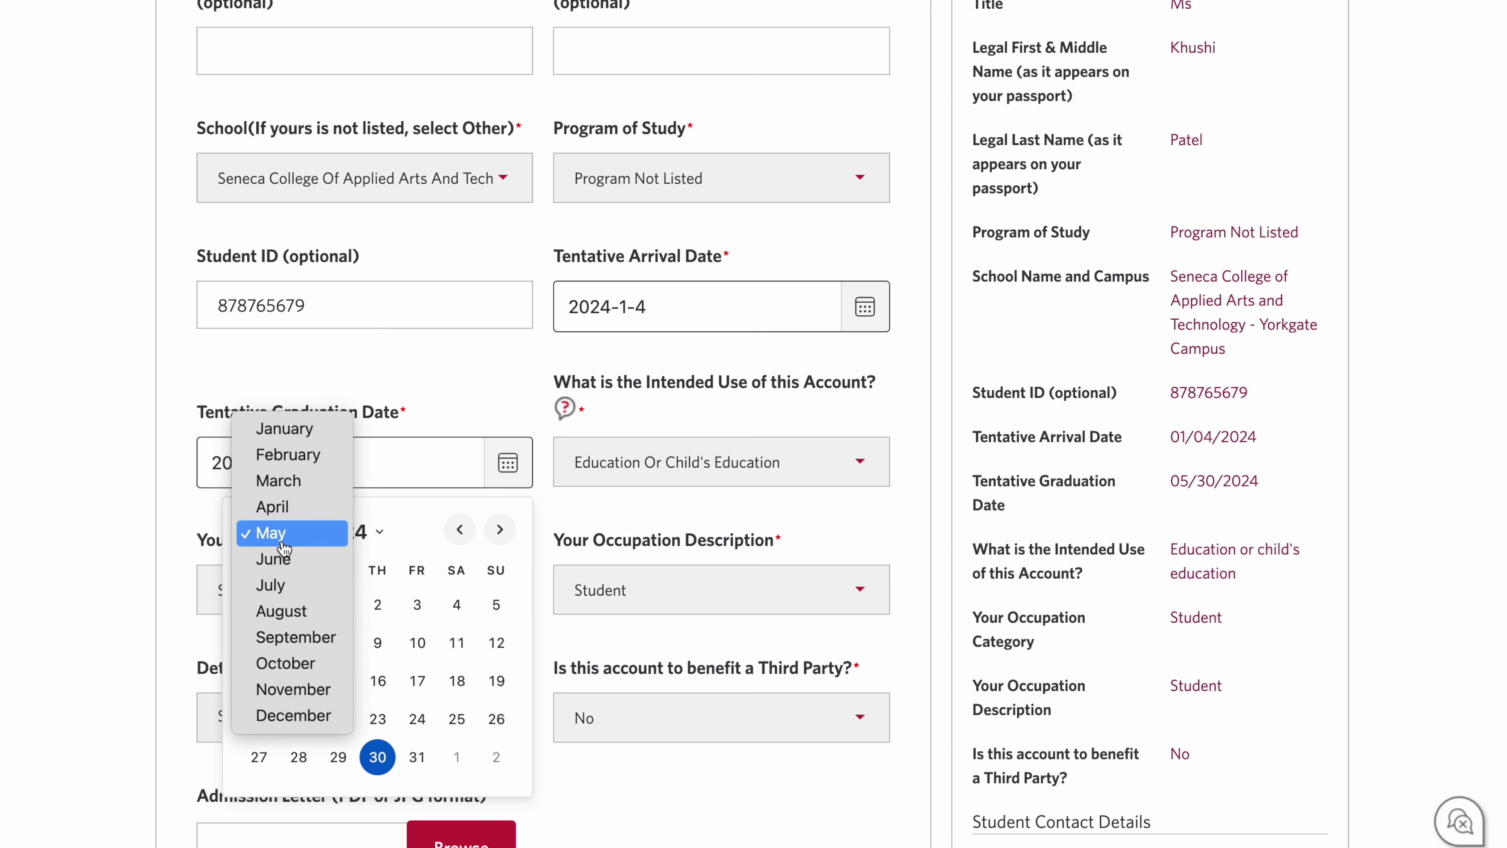
left_click(318, 615)
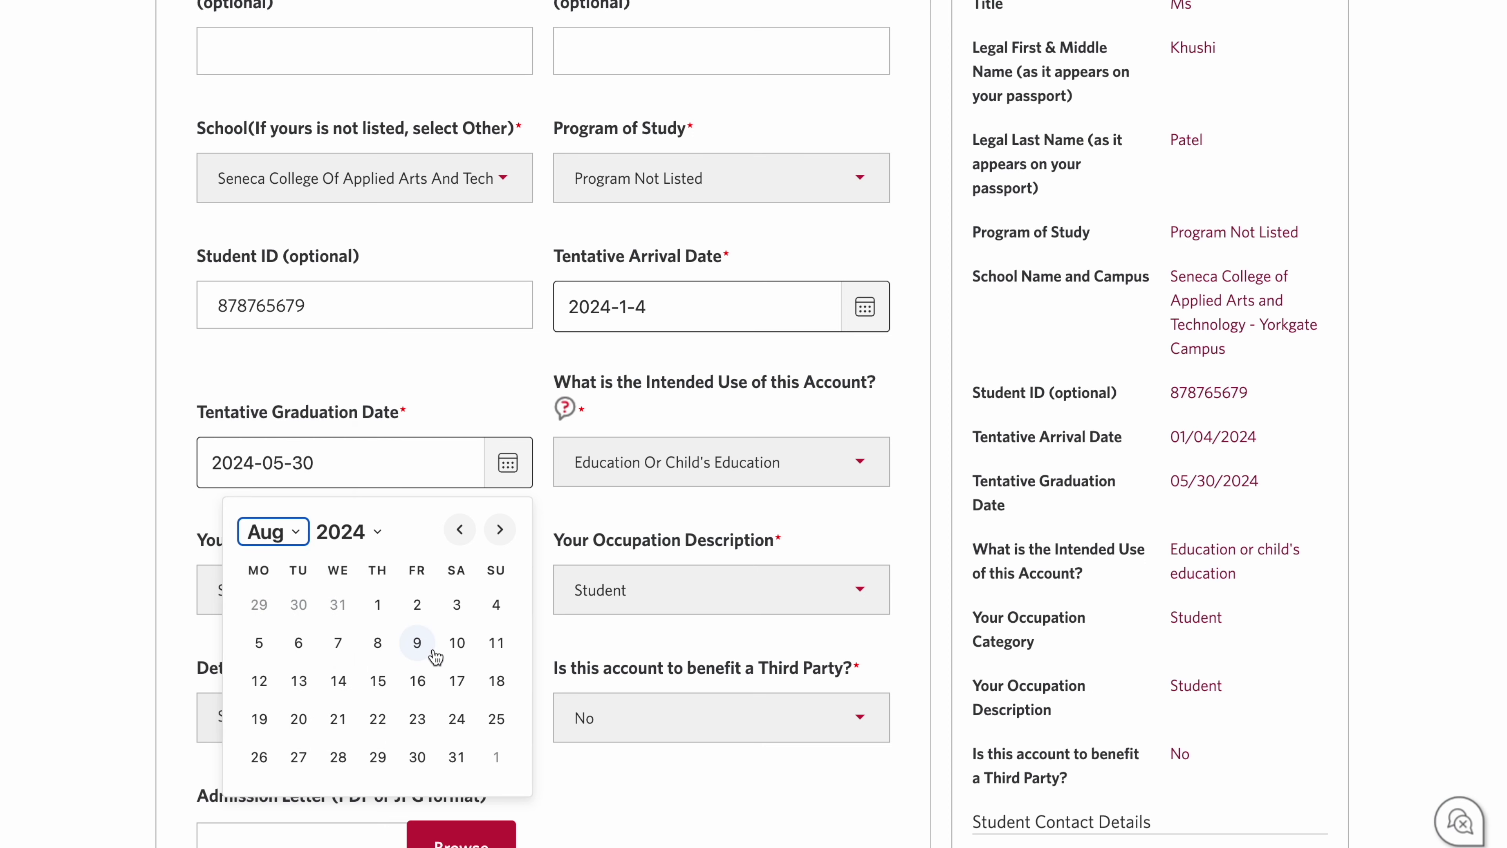
left_click(457, 643)
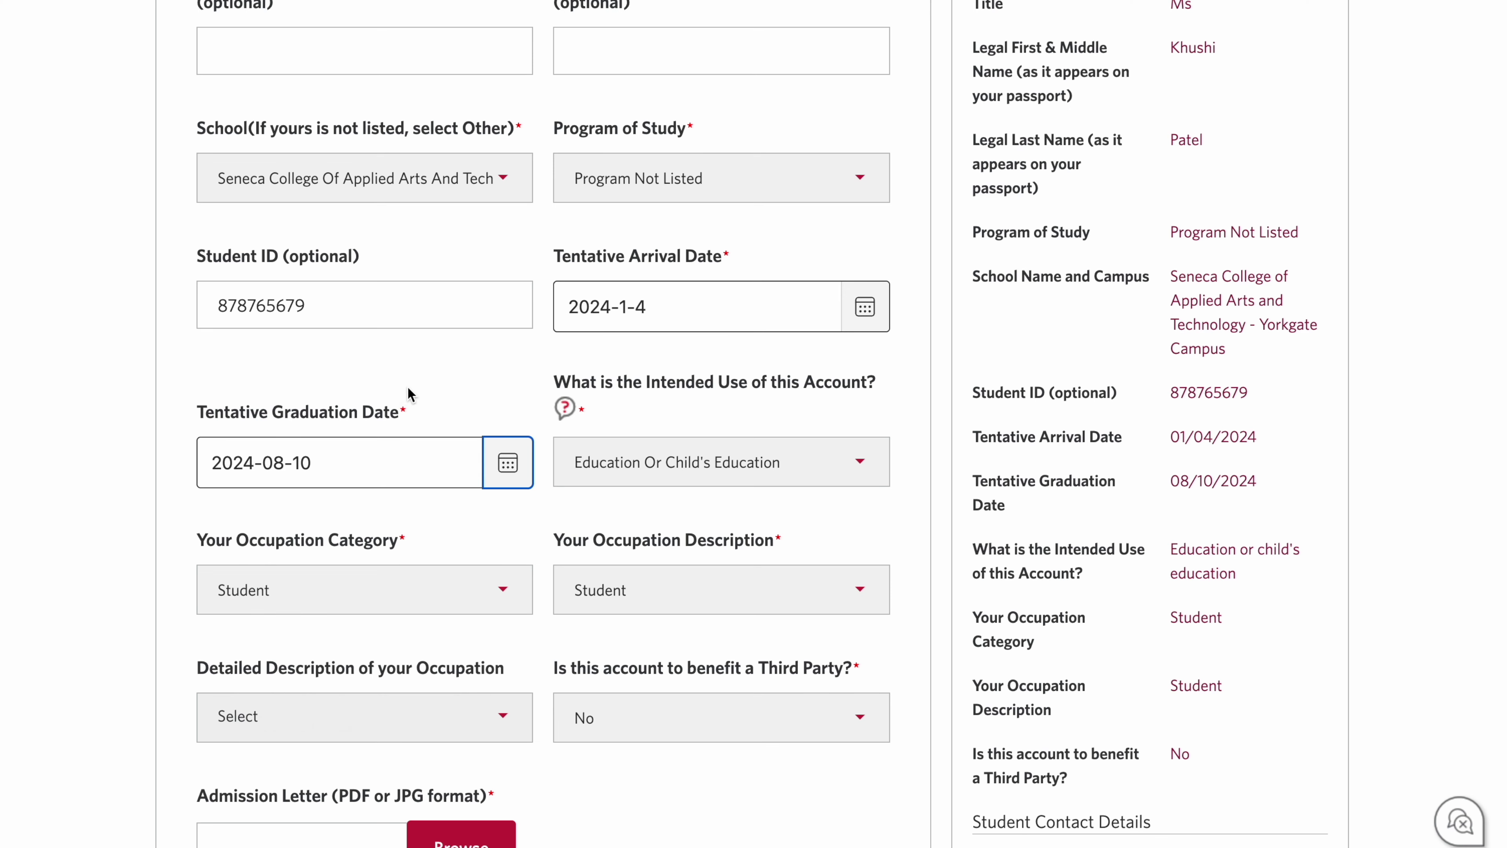
scroll(433, 397, "down", 1)
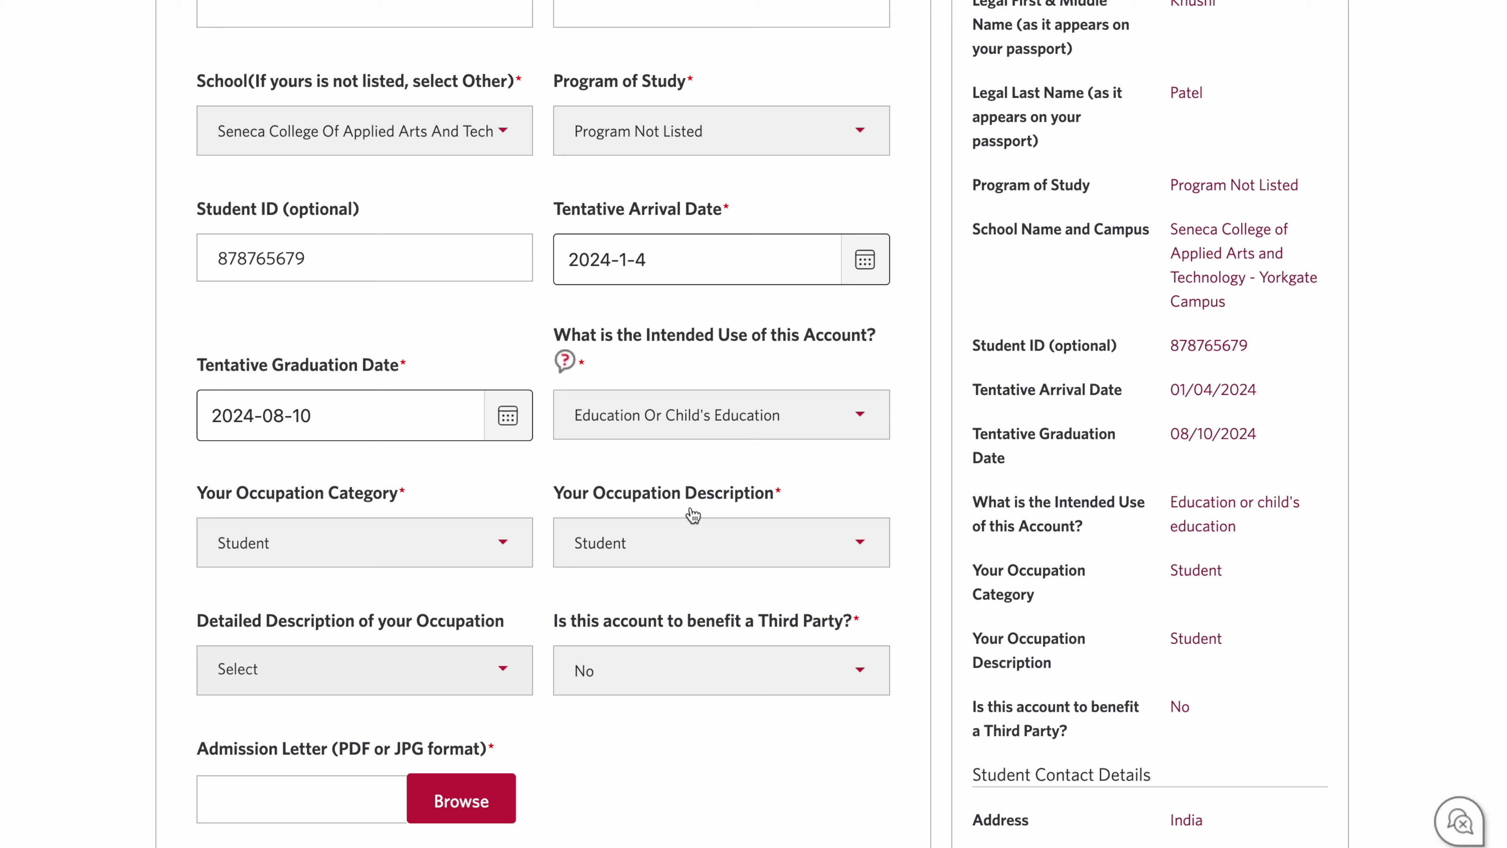
Step: Attach loa_senca.pdf as the admission letter and scroll to Student Contact Details
scroll(701, 448, "down", 3)
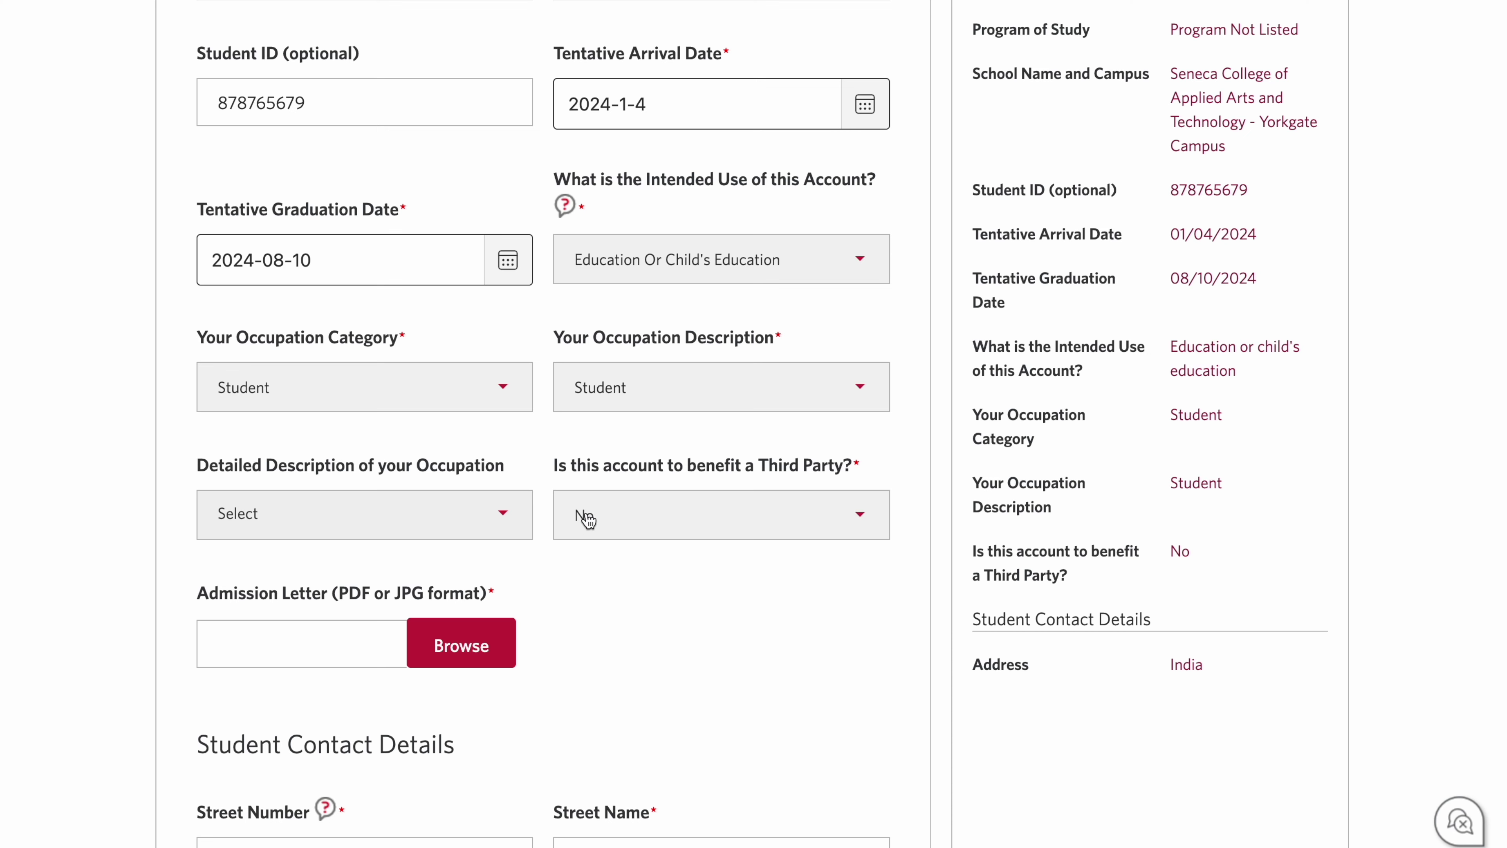
scroll(227, 519, "down", 1)
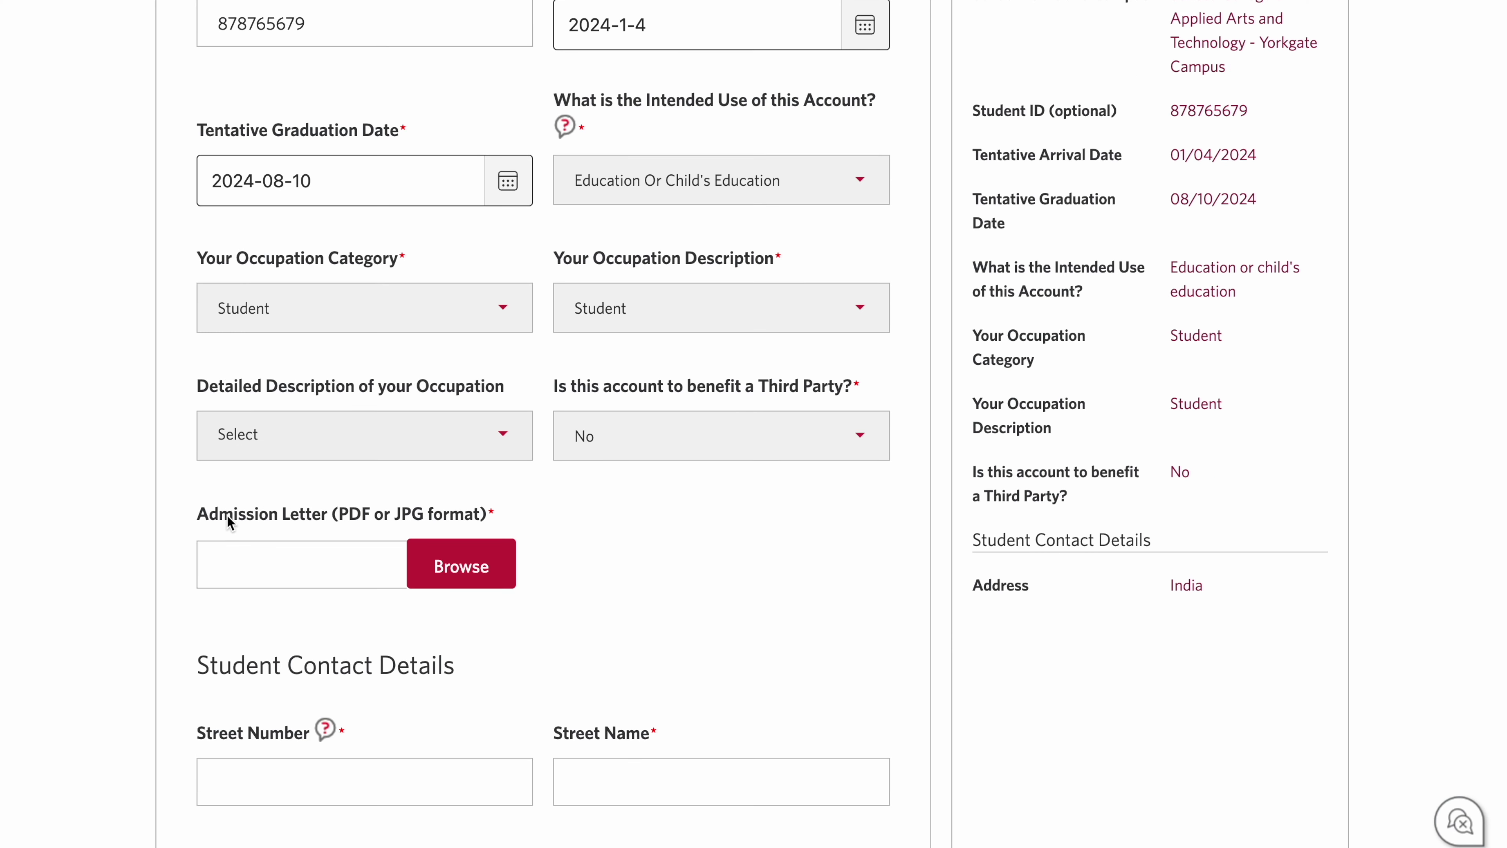
left_click_drag(198, 515, 498, 512)
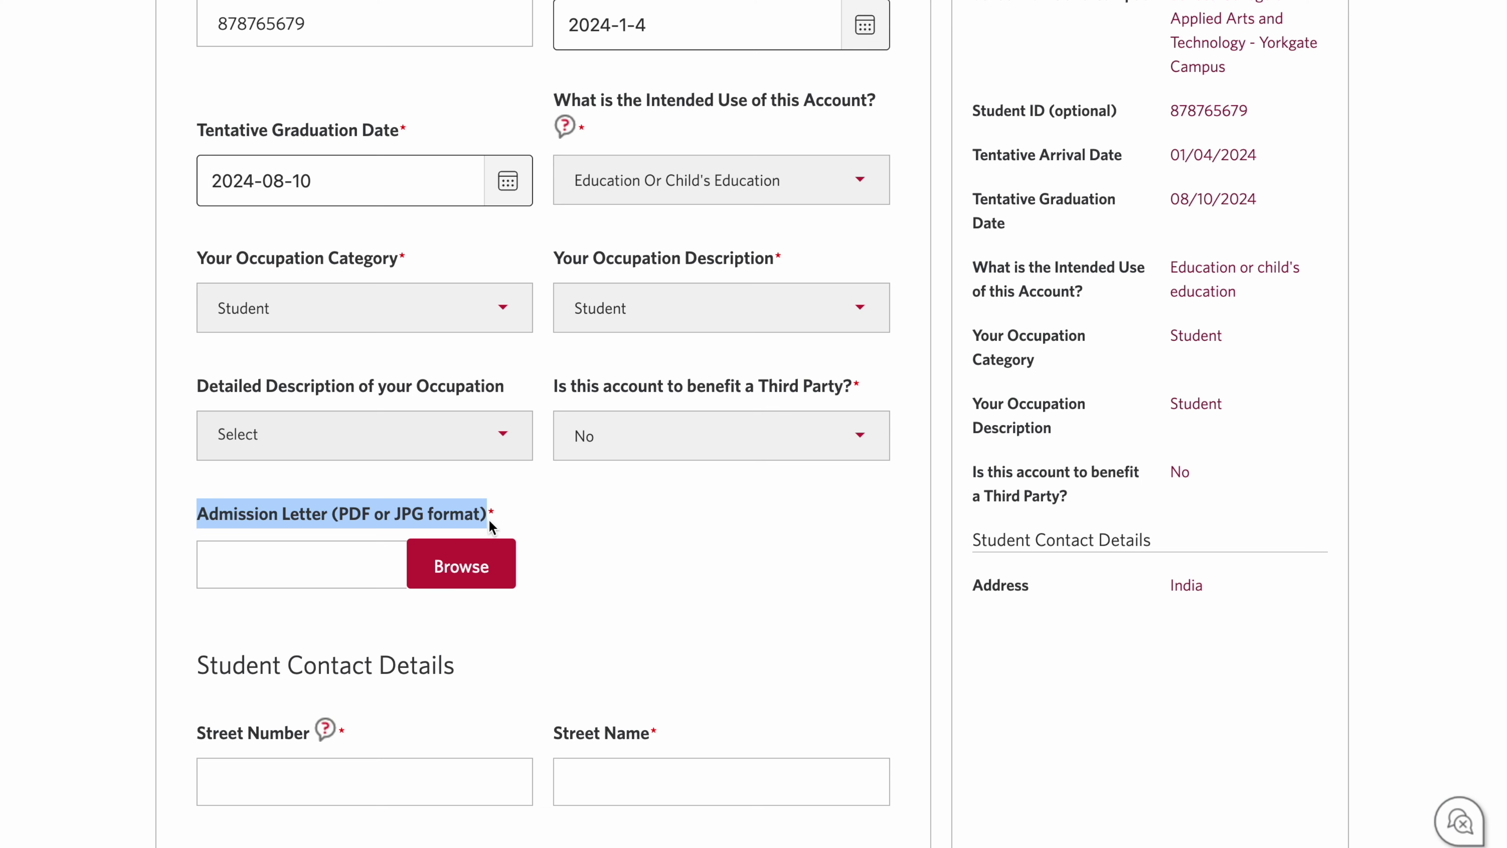
left_click(442, 561)
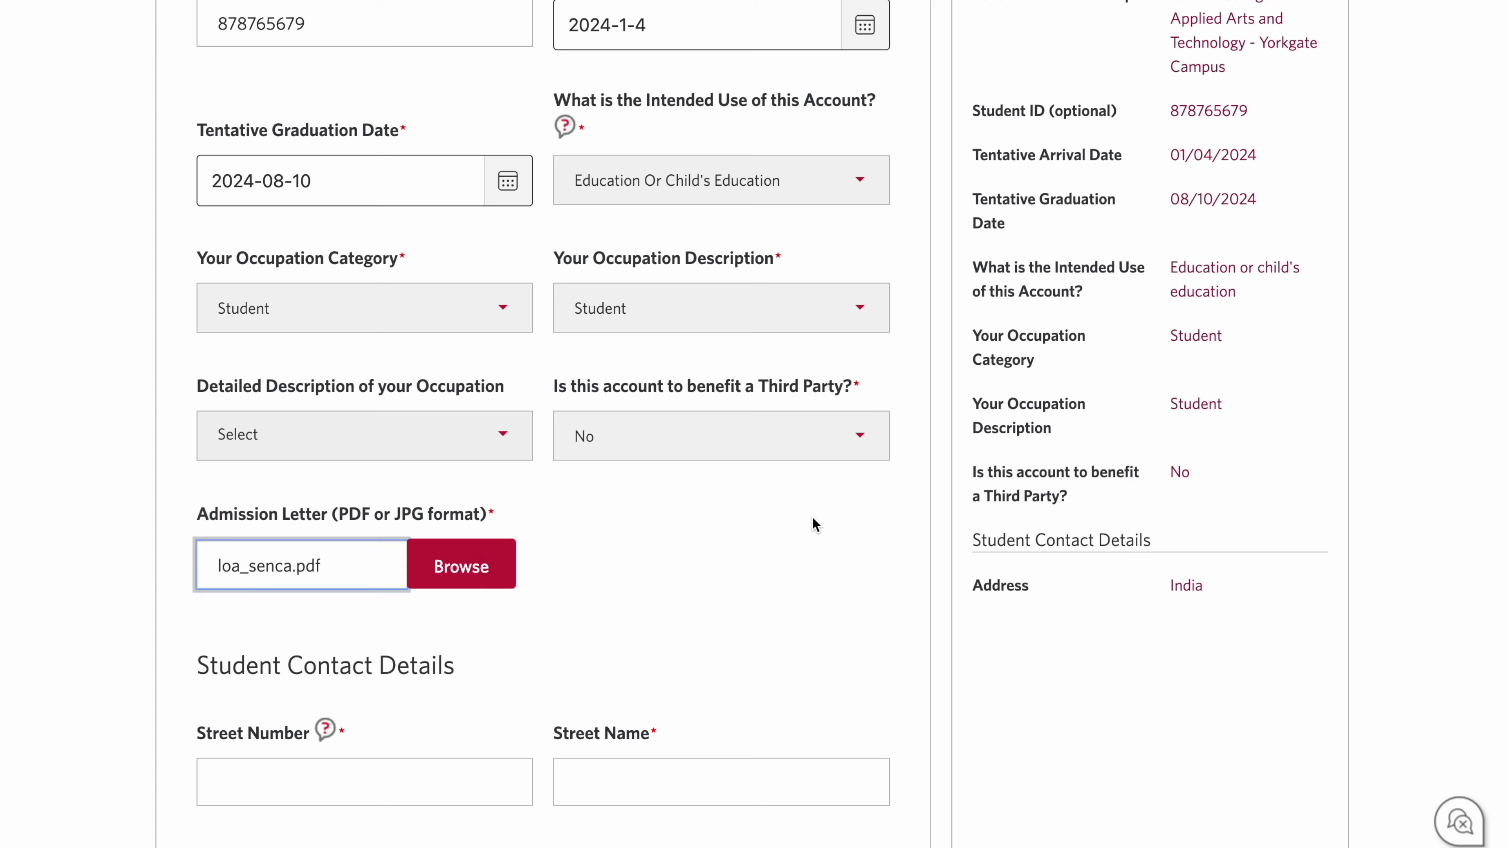
scroll(808, 514, "down", 6)
triple_click(373, 203)
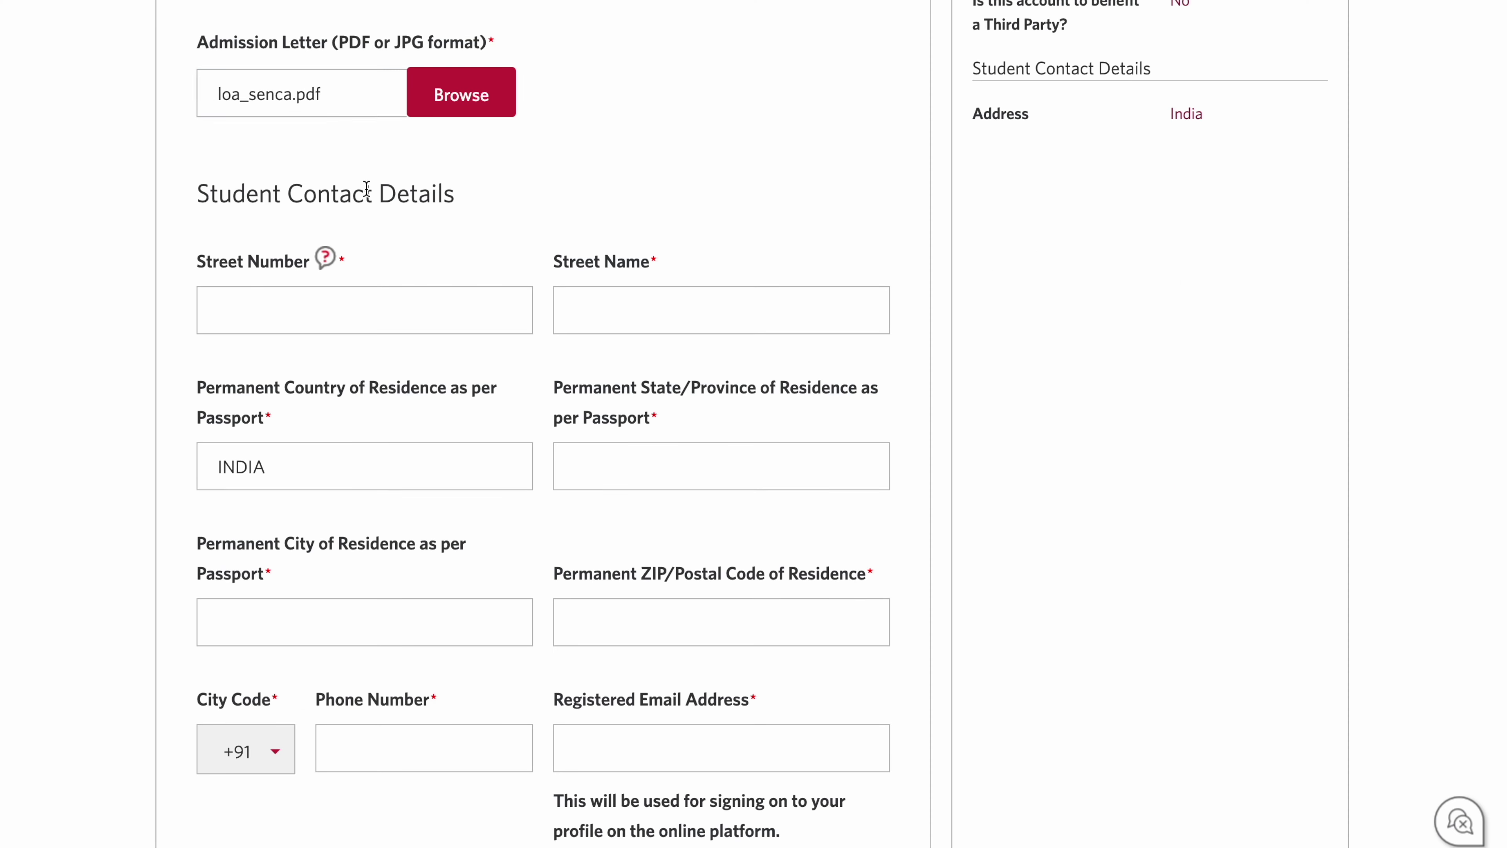
left_click(428, 239)
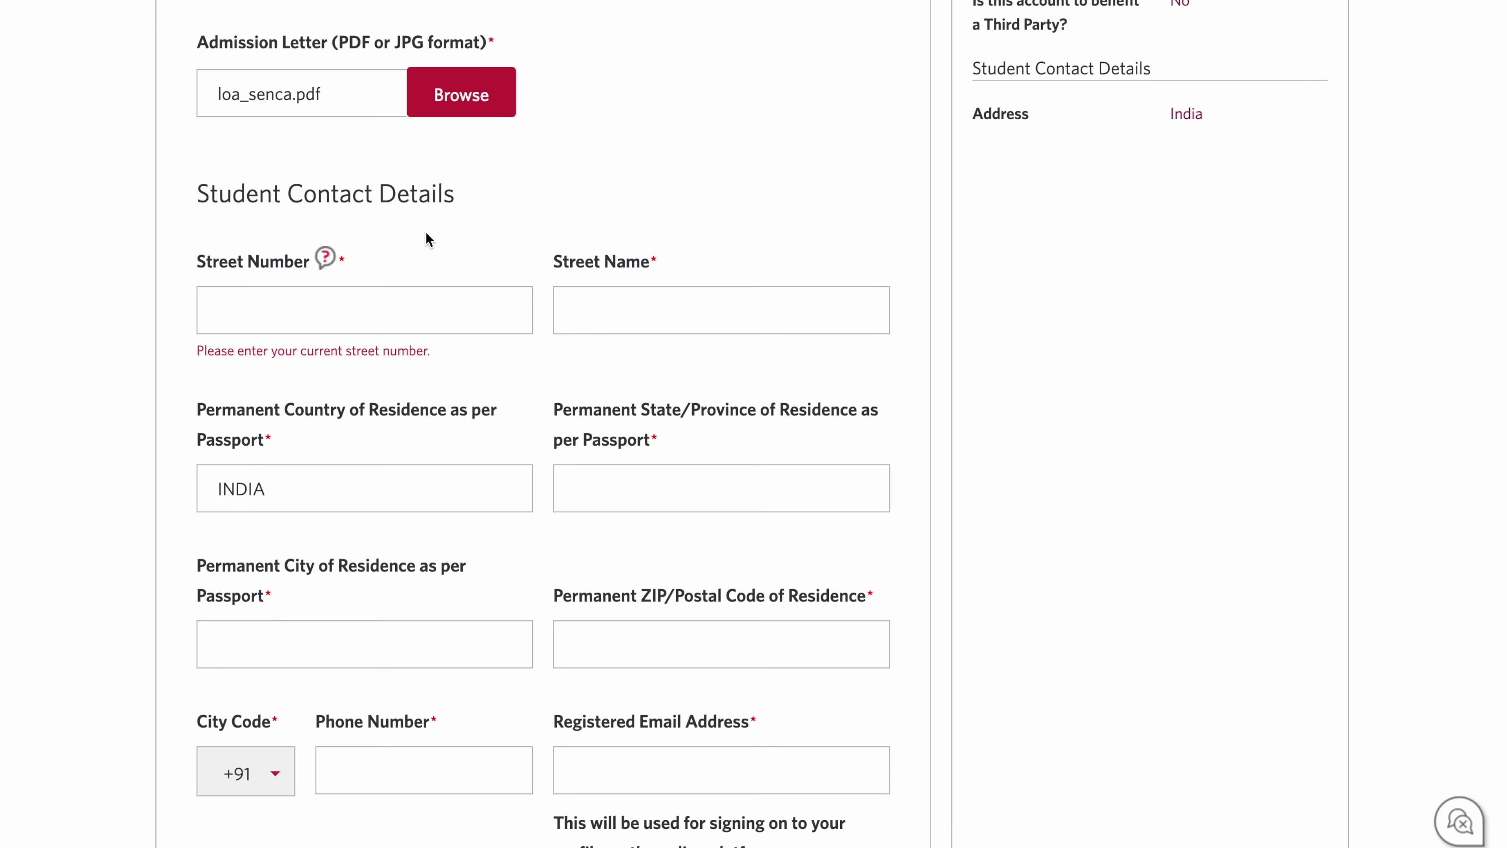
Step: Enter the student's street number and street name in the address fields
left_click(423, 296)
scroll(423, 296, "down", 1)
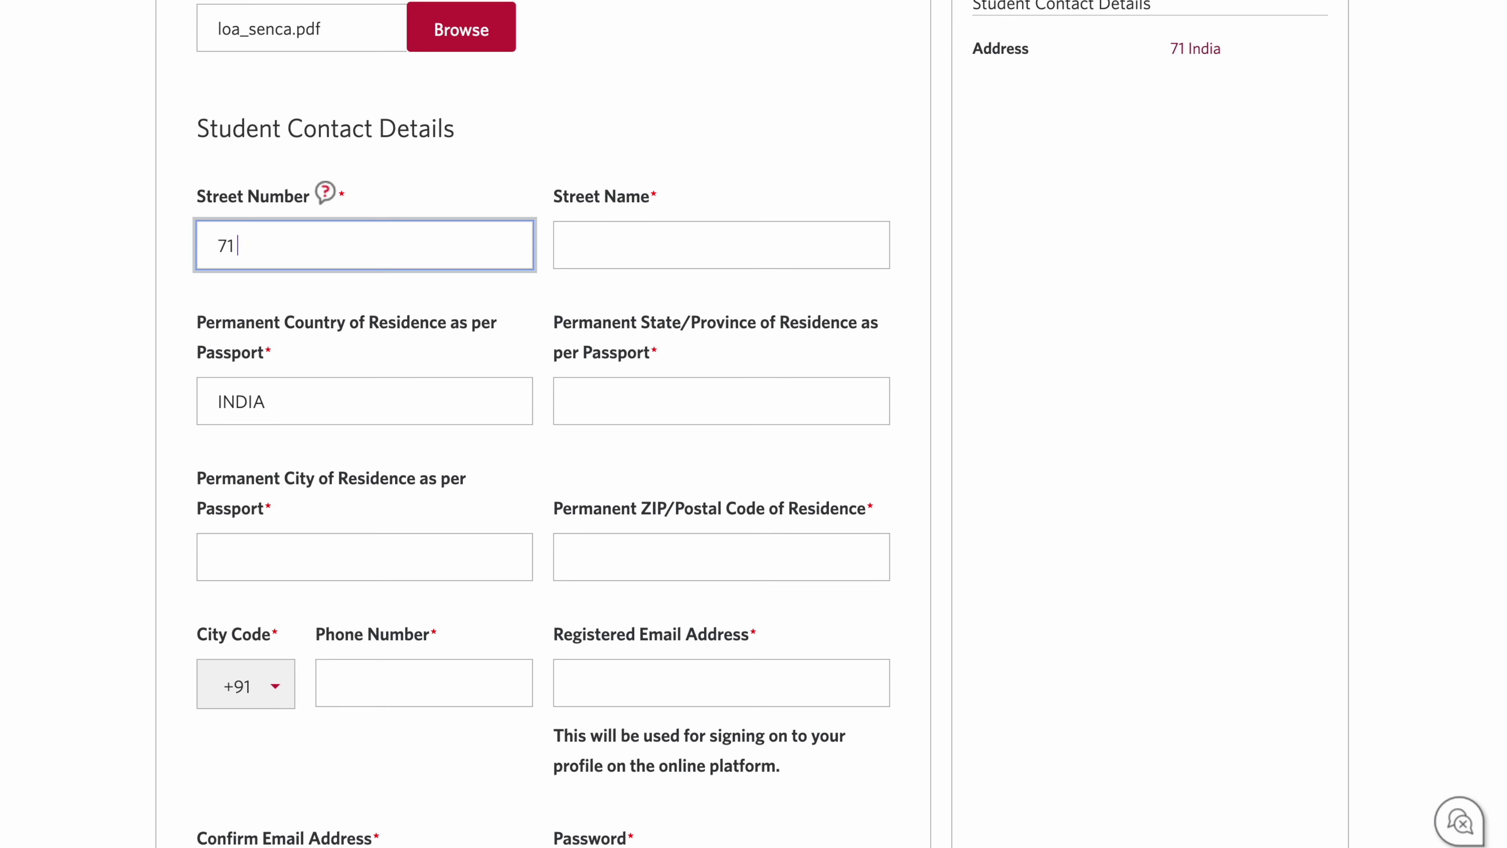
key("Tab")
type("calbiyabid")
key("Tab")
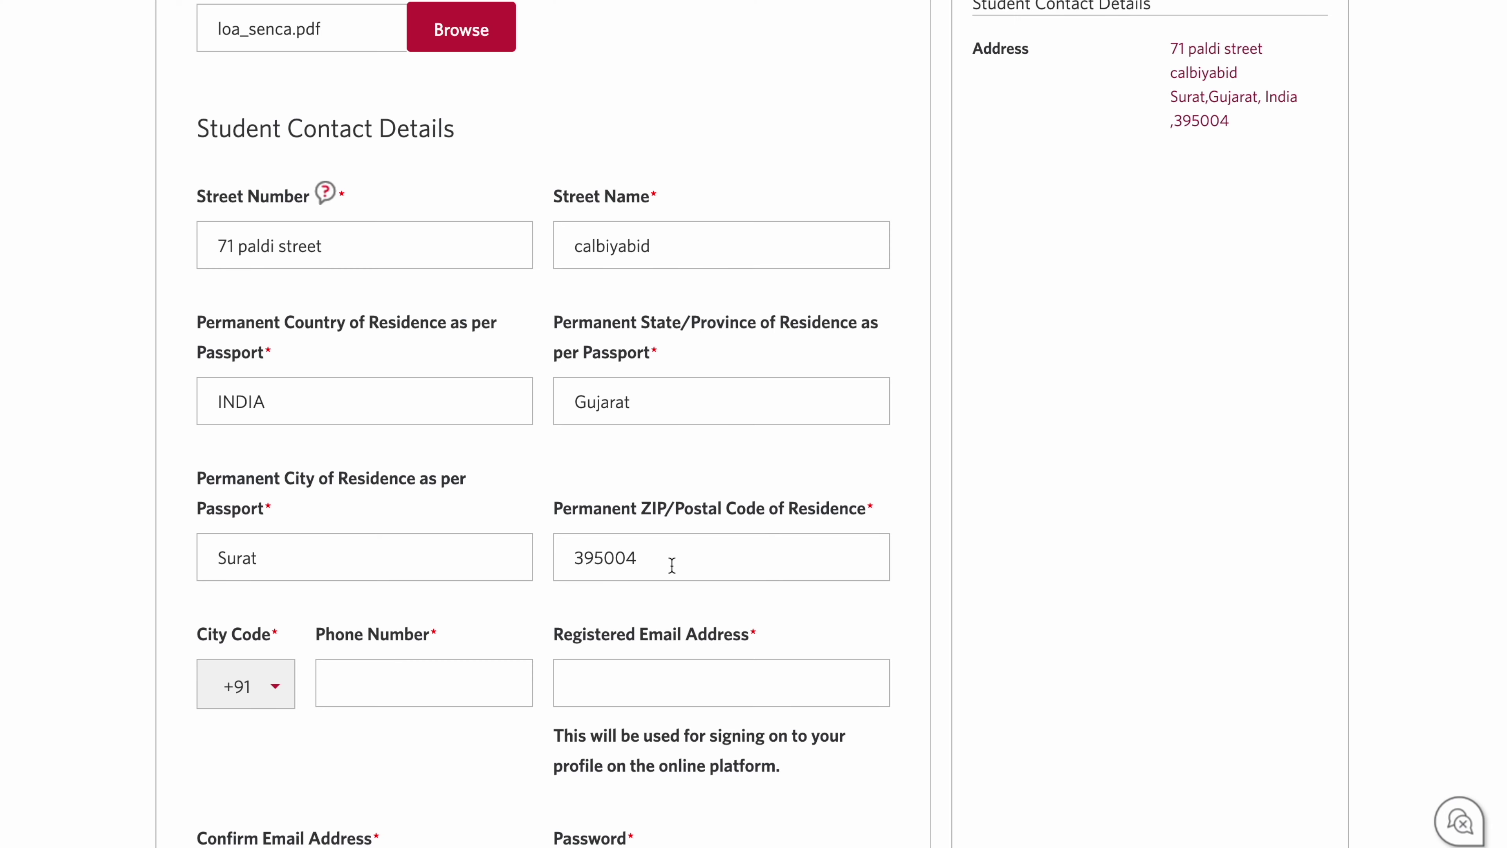
scroll(671, 565, "down", 4)
Step: Enter the student's phone number and paste in the email address
left_click(446, 437)
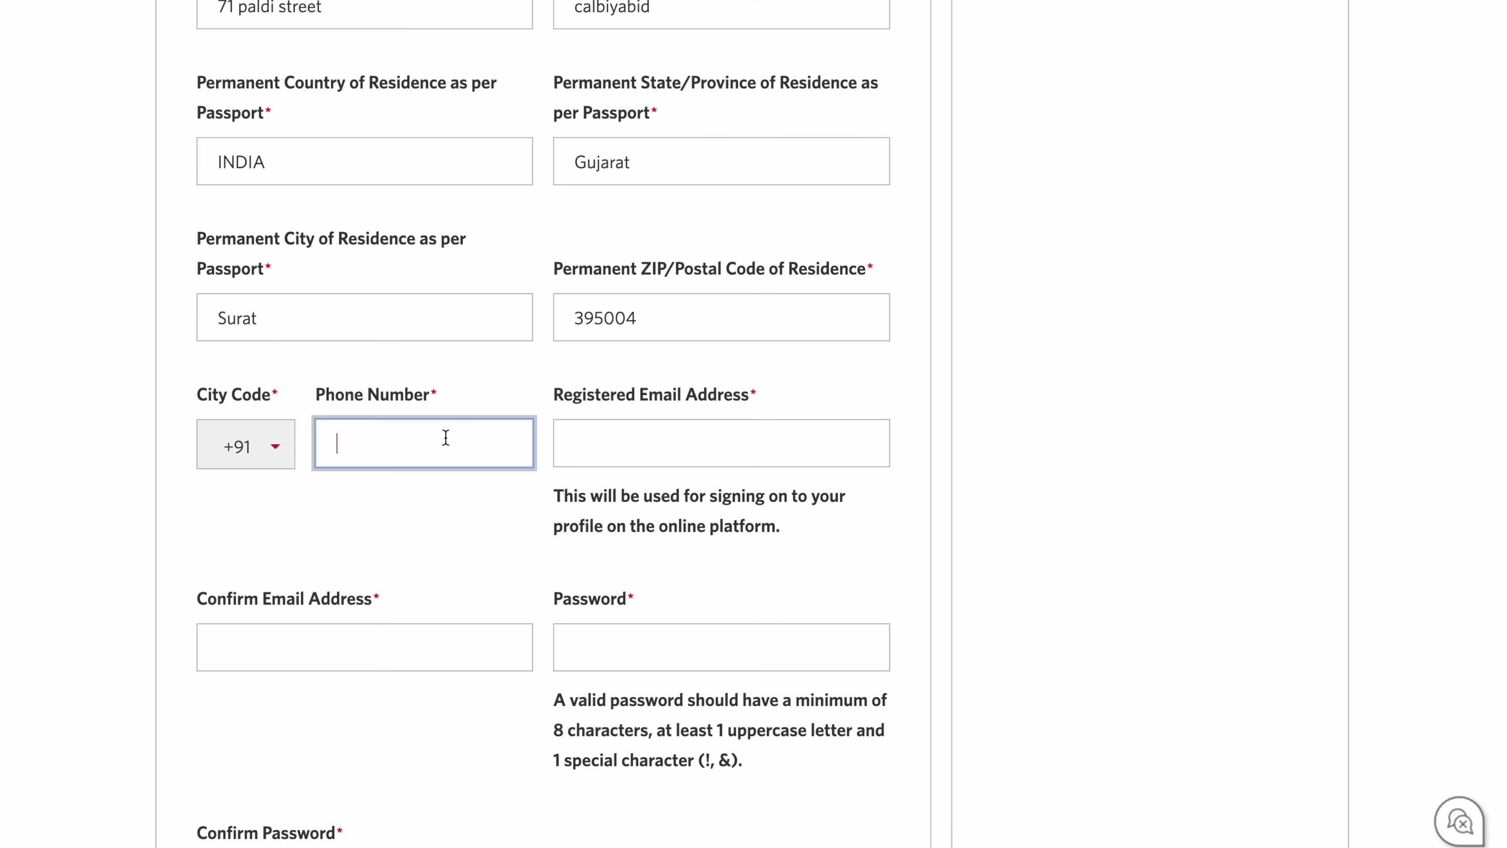
left_click(580, 451)
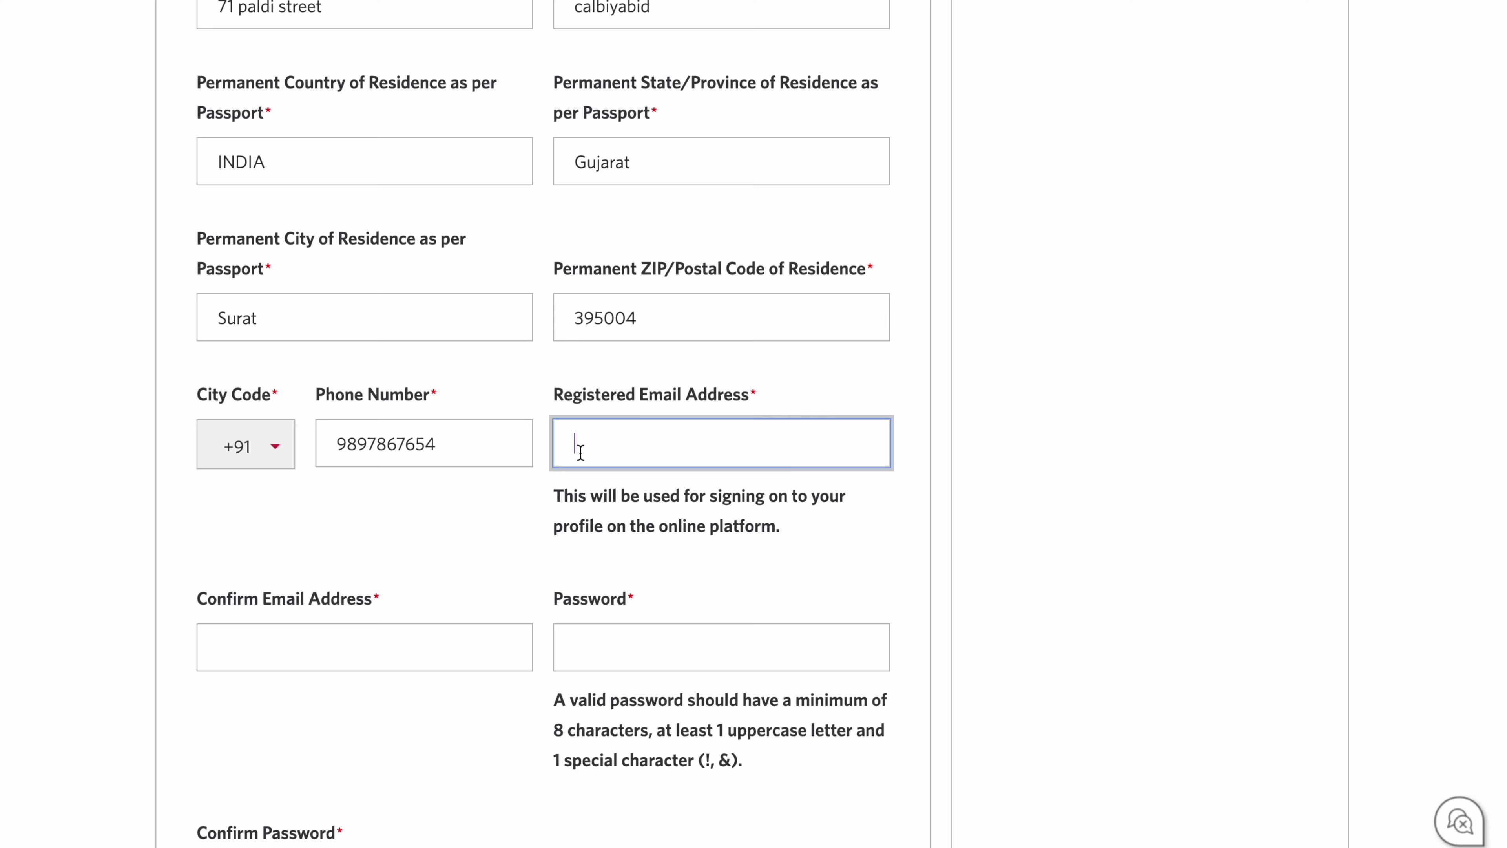
key("ctrl+v")
key("Tab")
key("ctrl+v")
key("Tab")
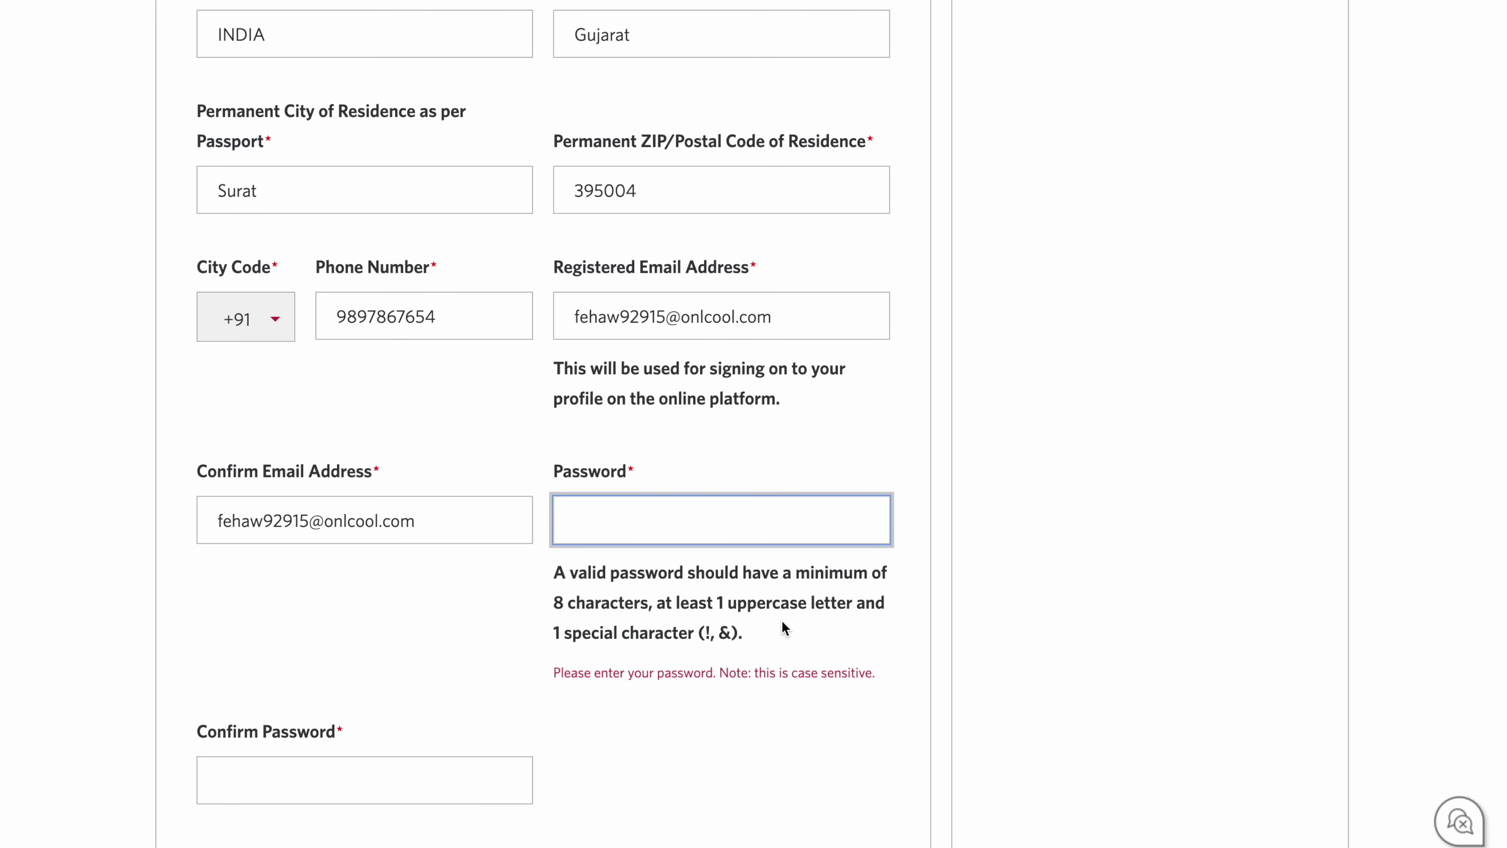
Step: Review the password rules, then type the account password and confirm it
scroll(765, 593, "down", 2)
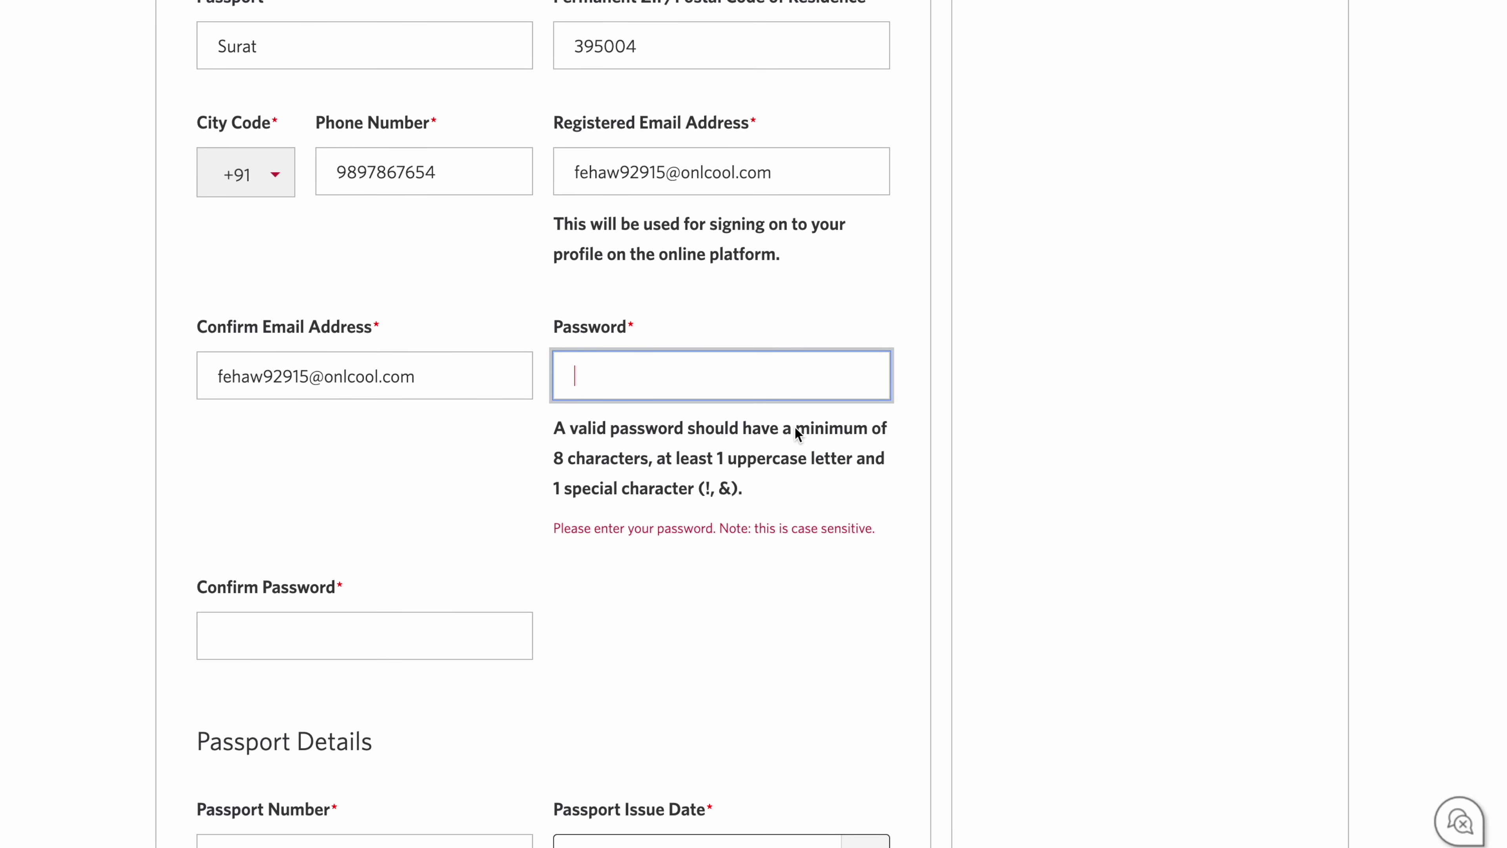
left_click_drag(796, 429, 847, 489)
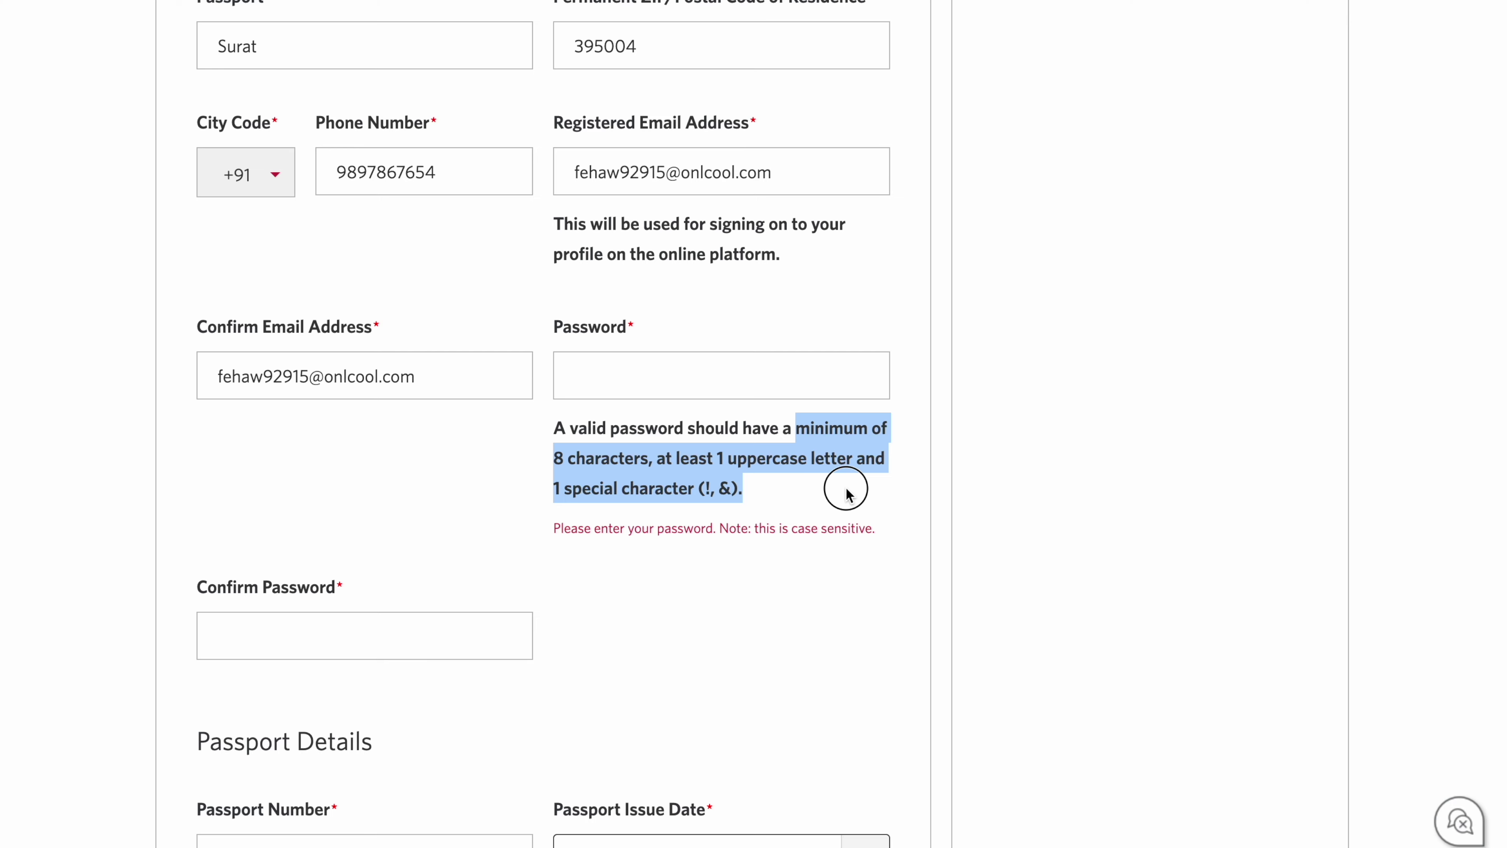
left_click(846, 489)
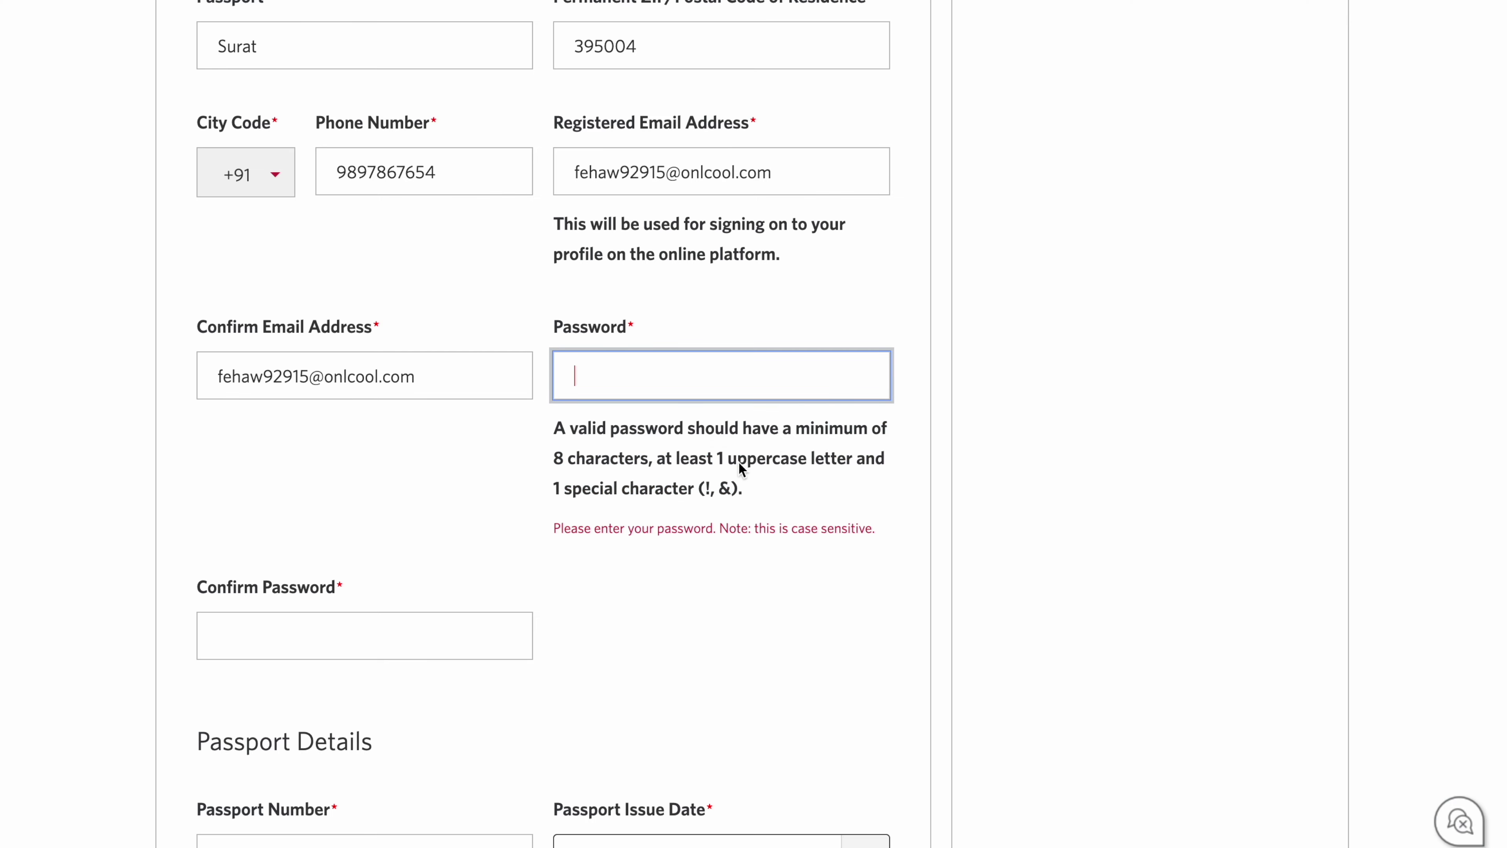
left_click_drag(658, 460, 762, 507)
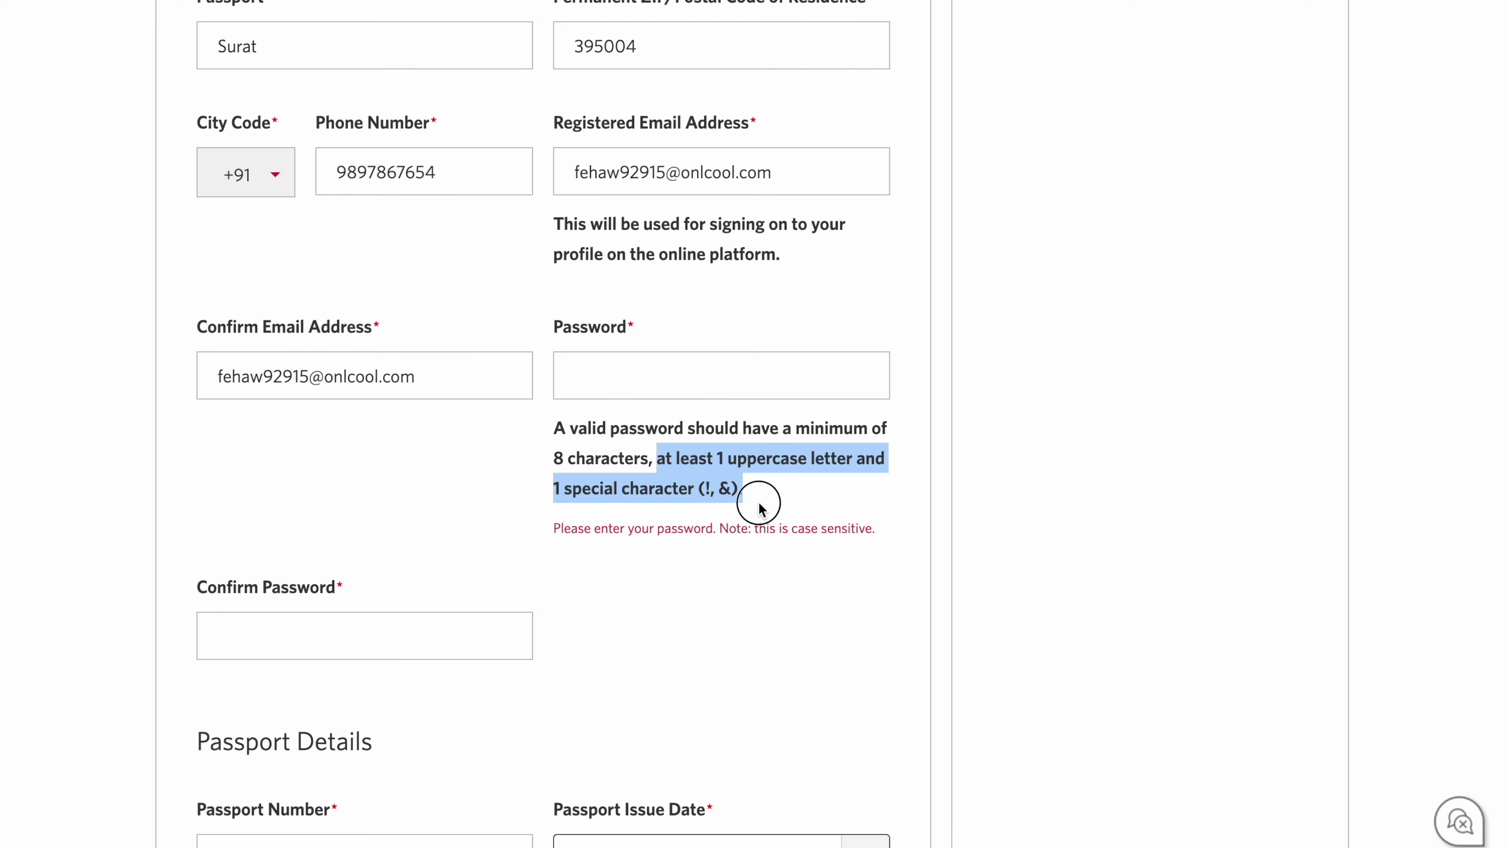
left_click(721, 375)
type("••••")
type("••••••")
left_click(365, 635)
type("••••••••••")
left_click(590, 684)
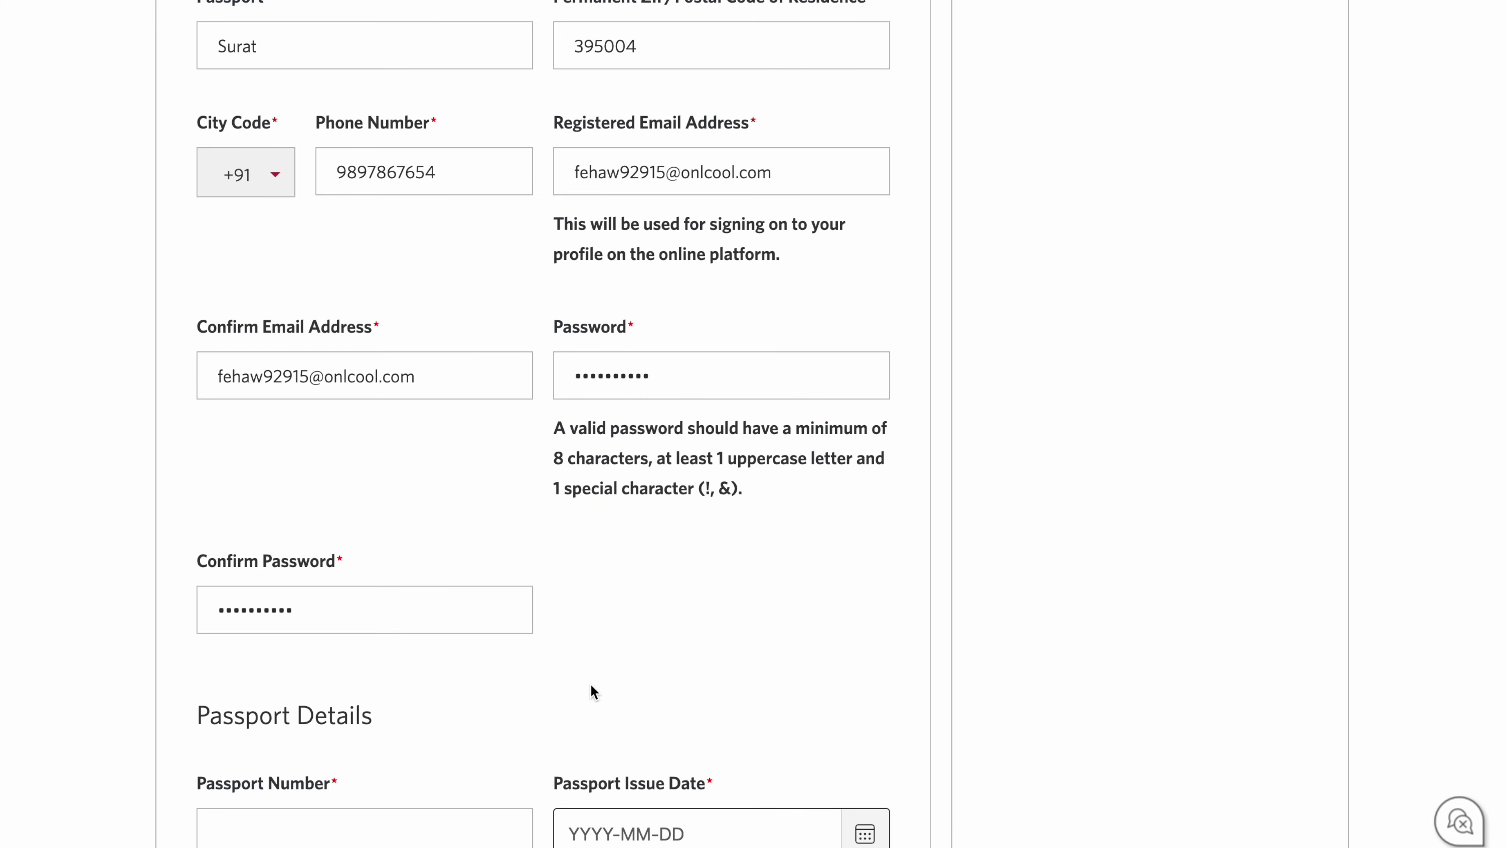
scroll(589, 685, "down", 5)
scroll(590, 683, "down", 2)
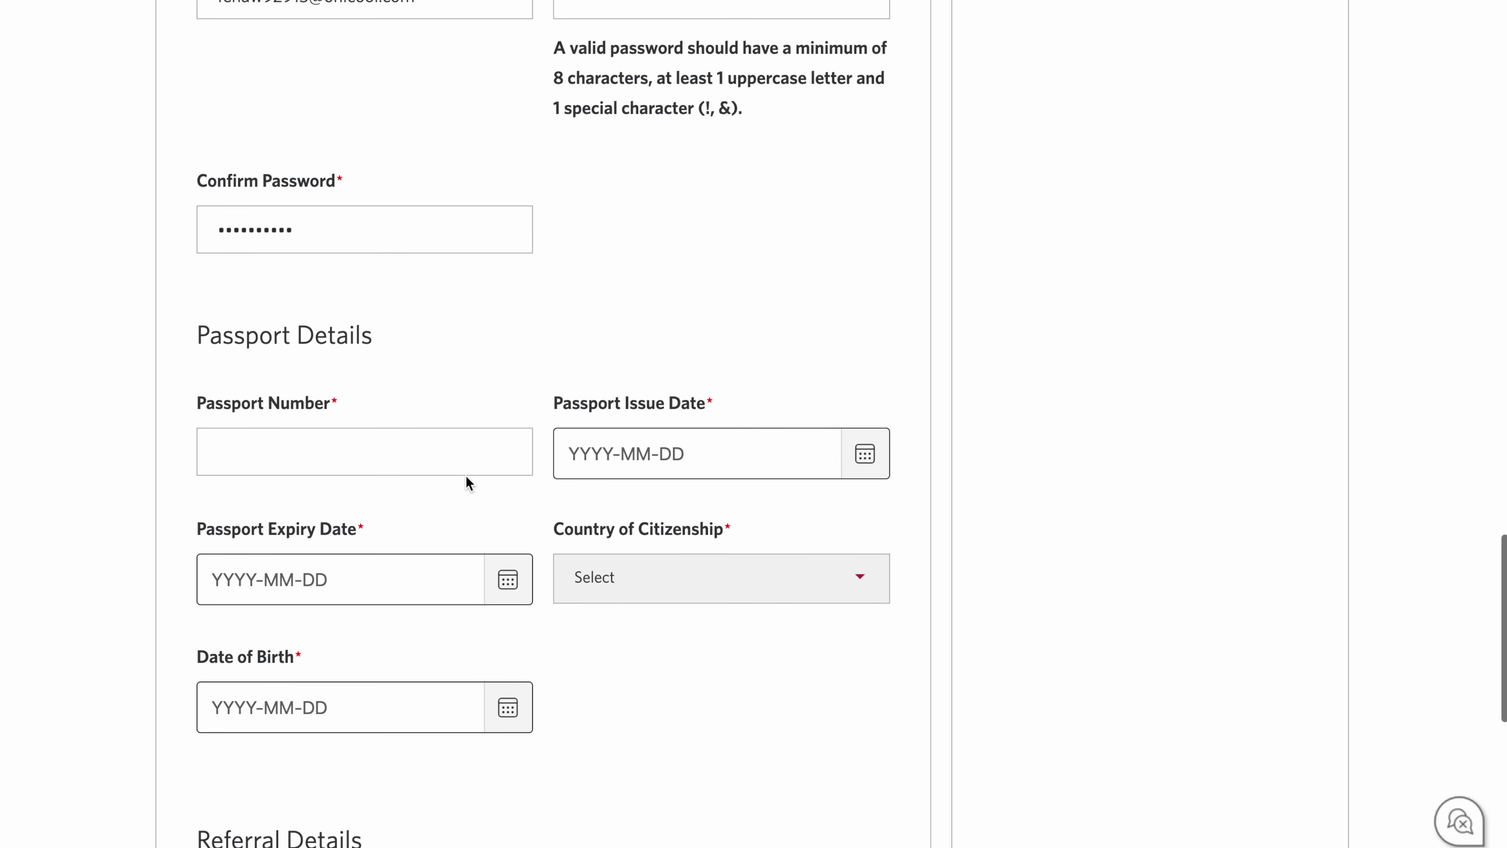
Step: Enter the student's passport number
left_click(337, 445)
left_click_drag(331, 404, 180, 433)
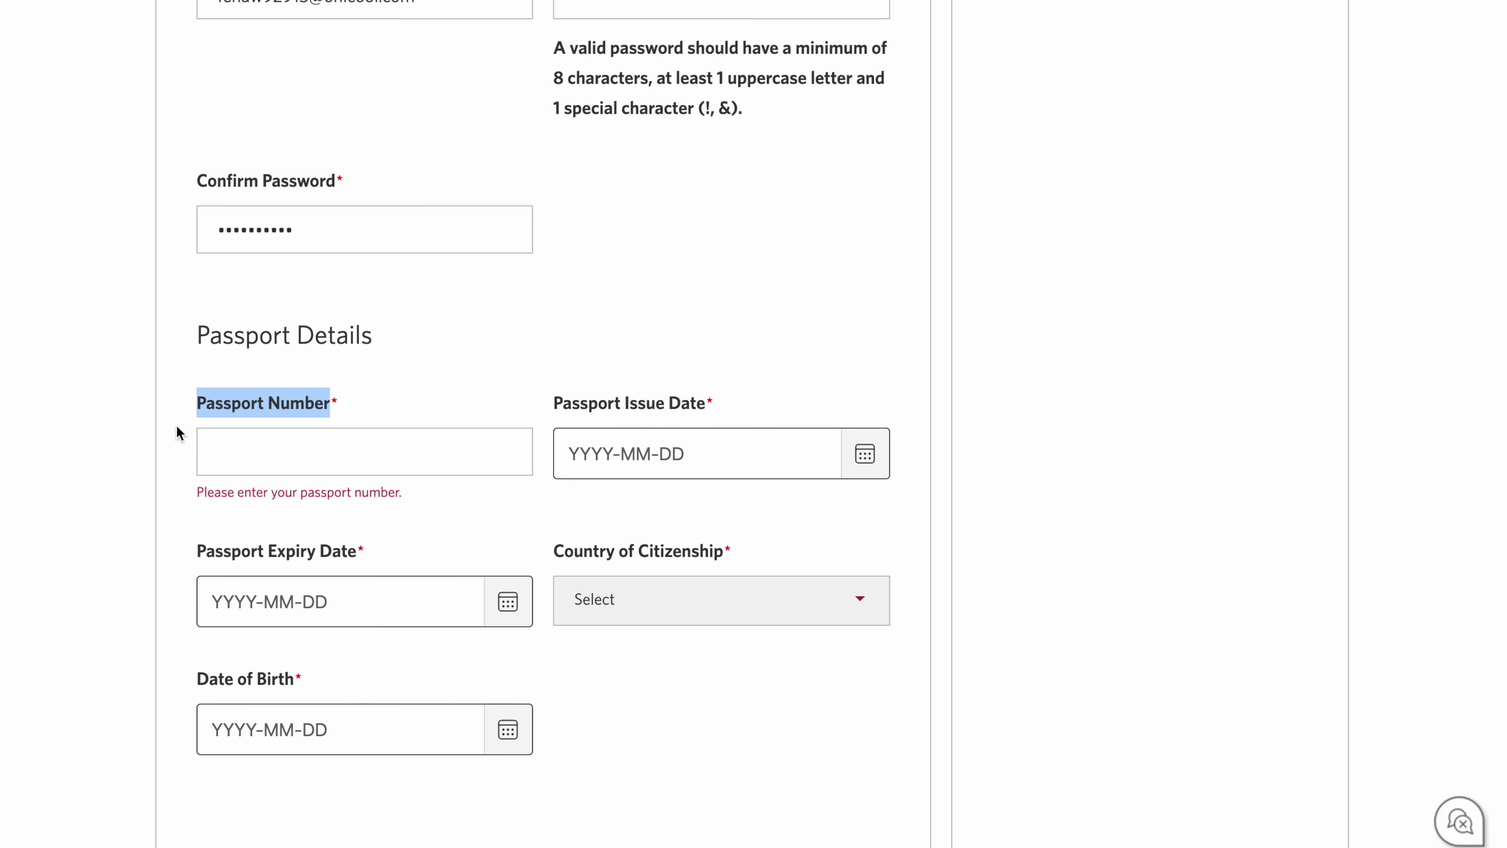
left_click(244, 458)
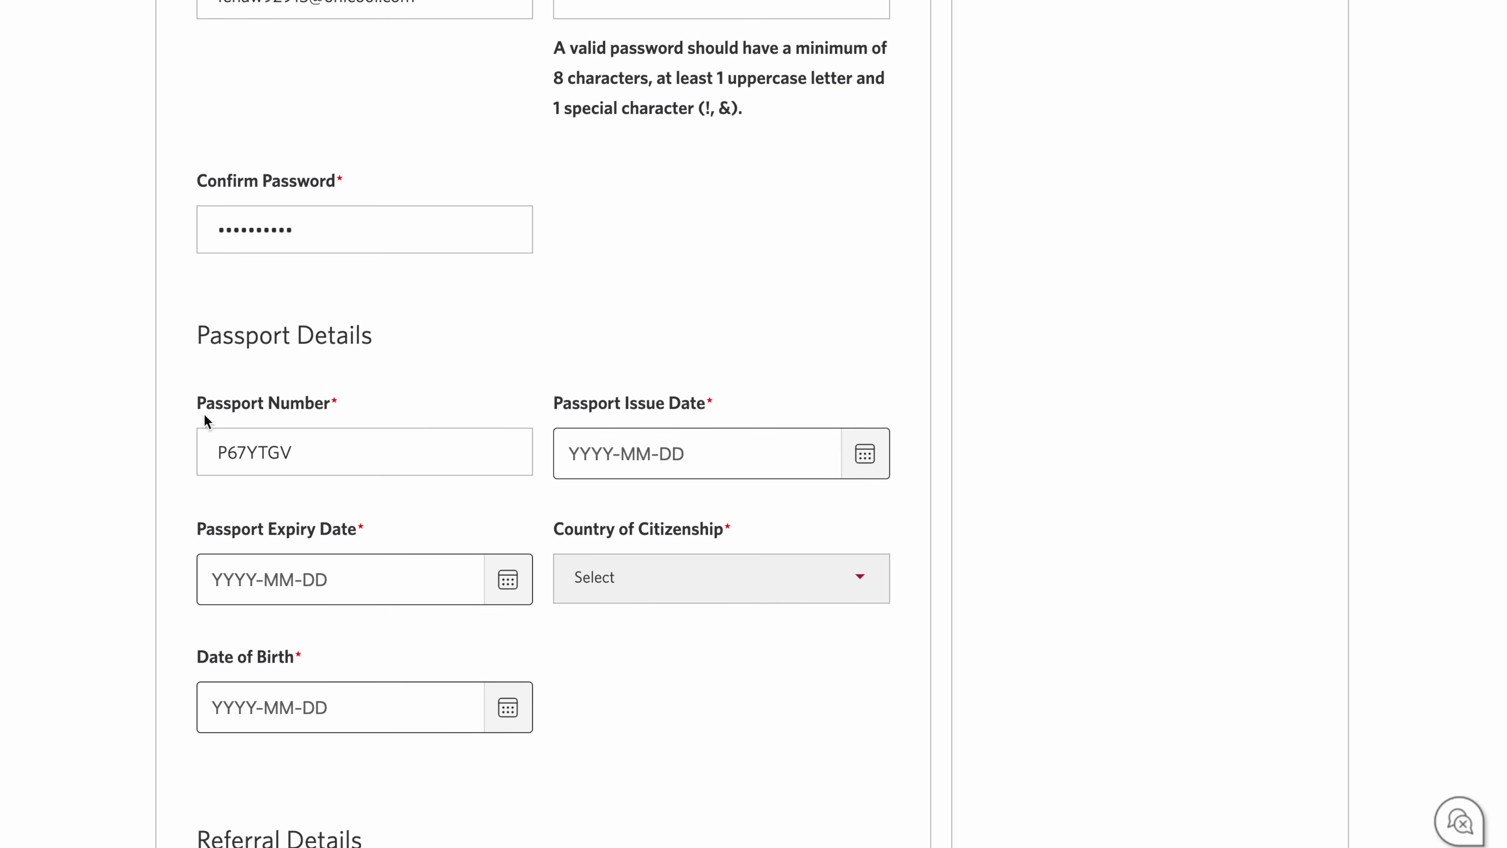
Step: Set the passport issue date to 2017-5-4 and the expiry date to 2026-05-21
left_click(887, 470)
left_click(733, 524)
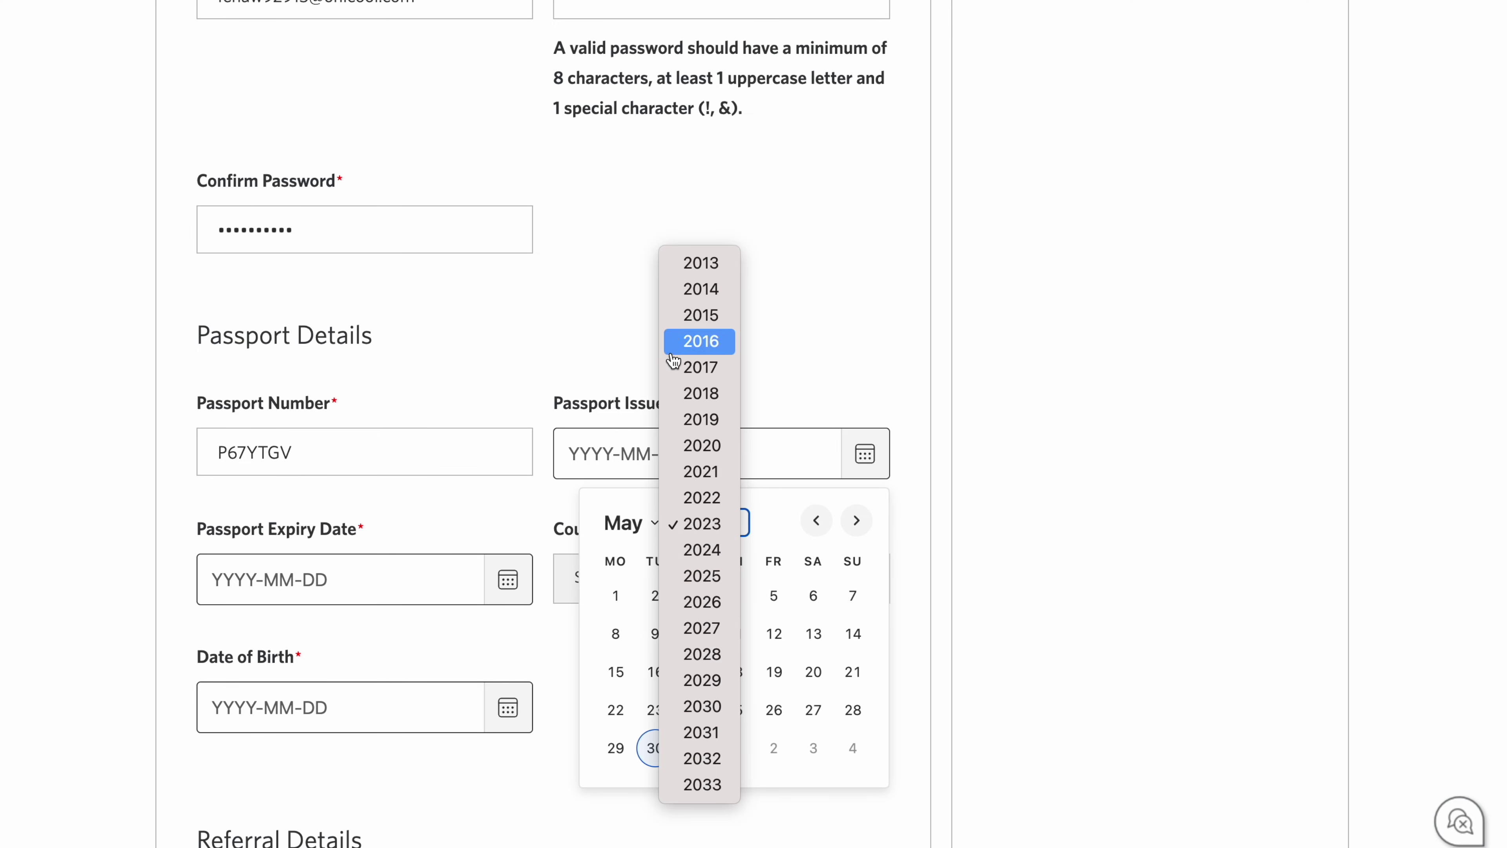
left_click(676, 366)
left_click(508, 579)
left_click(391, 647)
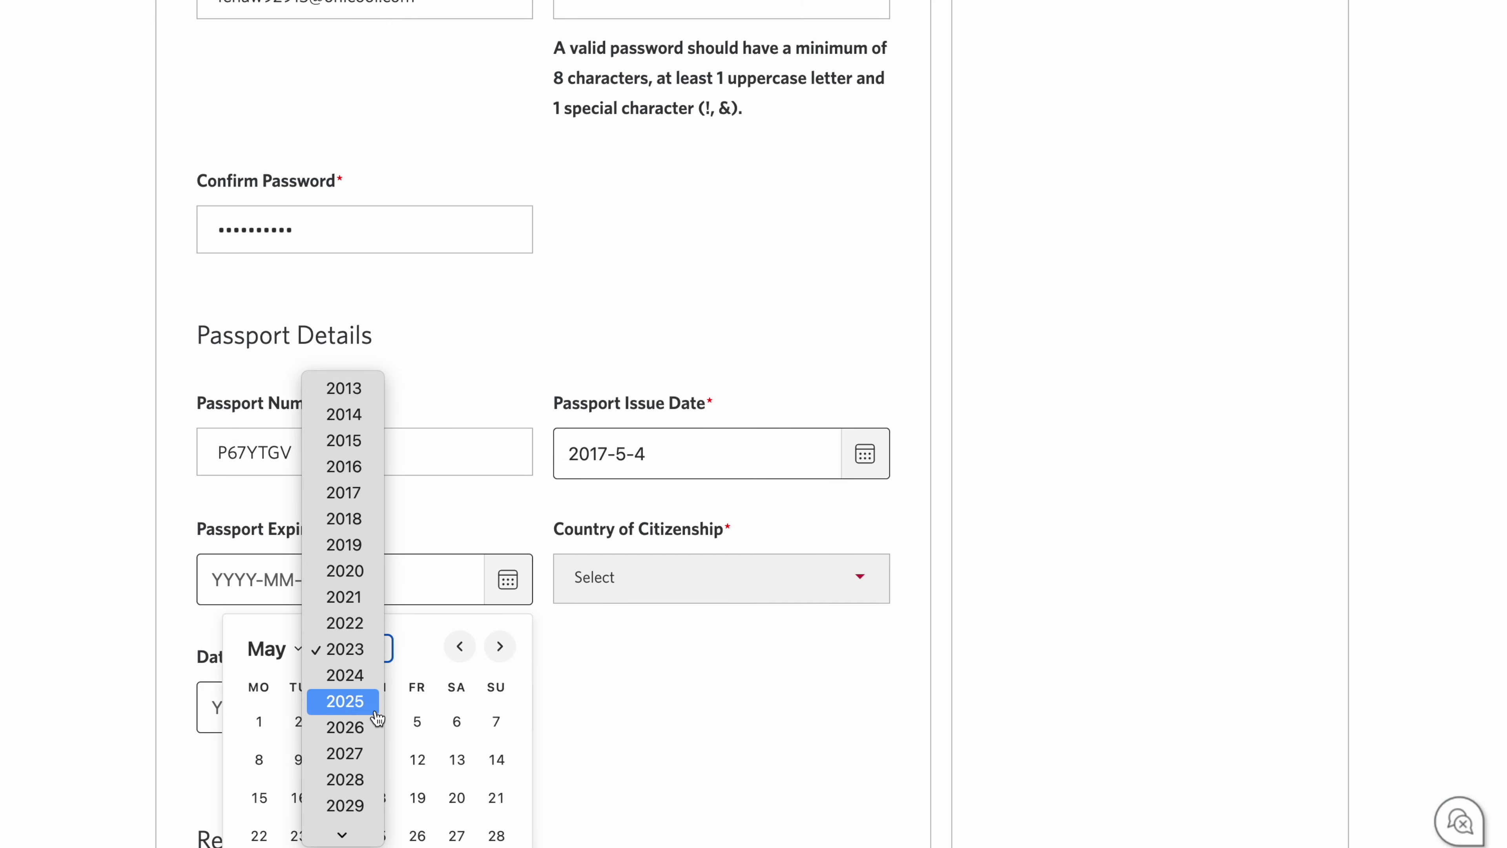
left_click(378, 723)
left_click(377, 835)
scroll(441, 397, "down", 5)
scroll(440, 397, "up", 1)
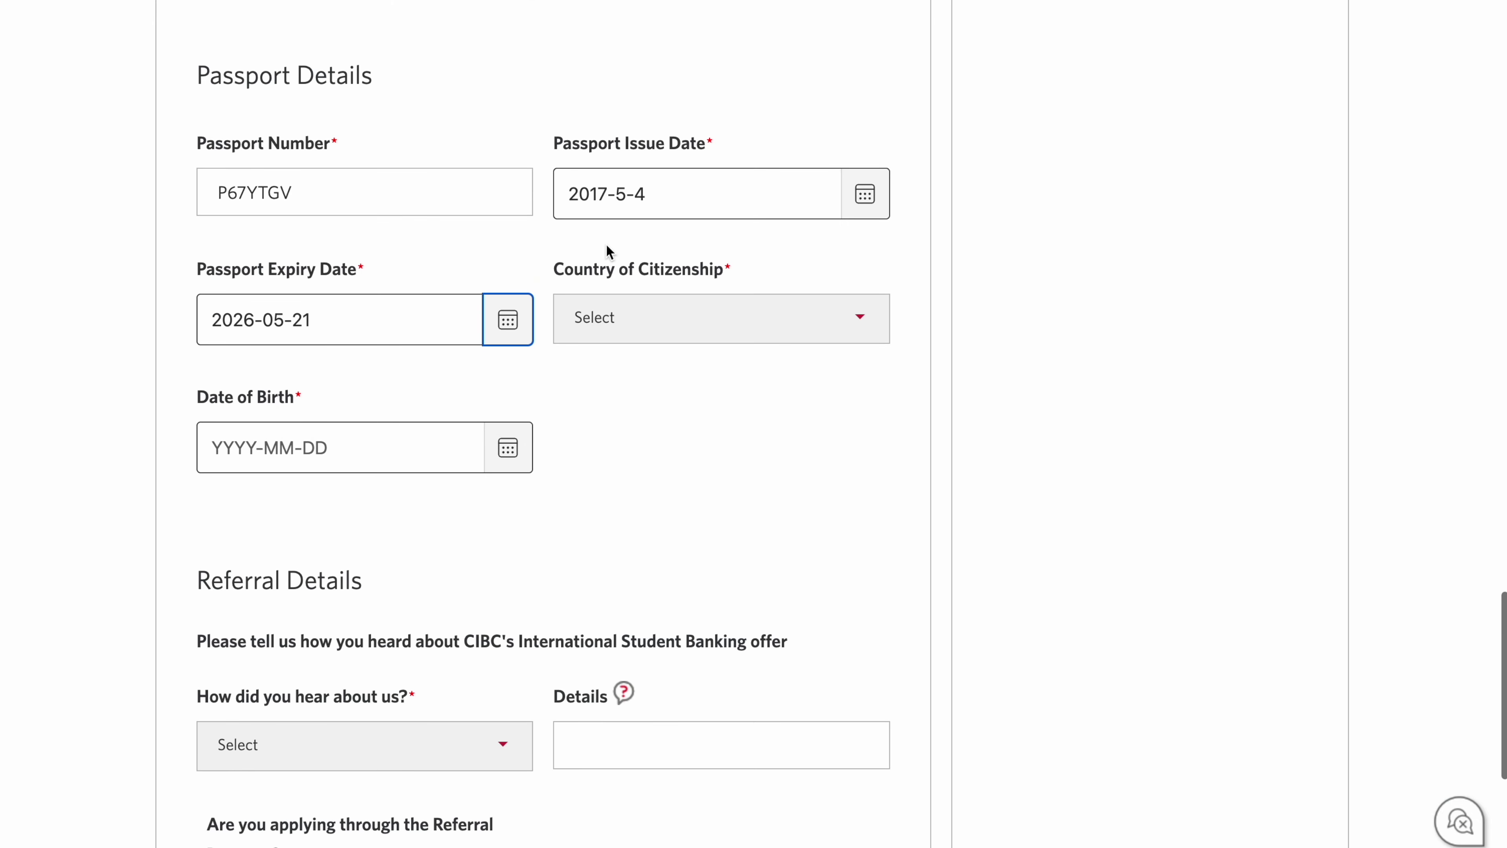
Step: Select India as the country of citizenship
left_click(623, 319)
type("india")
key("Return")
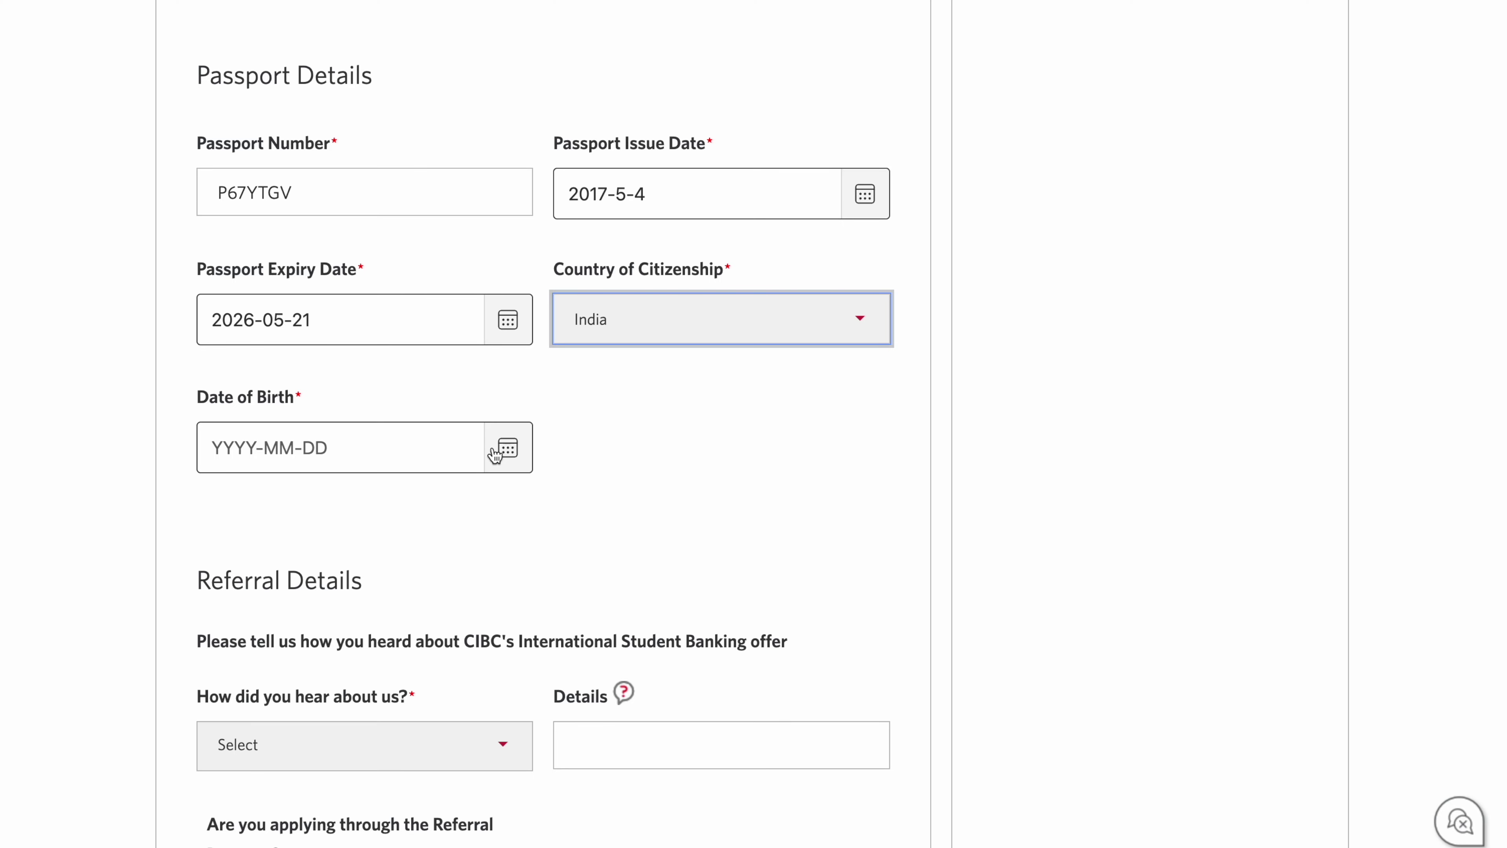
left_click(501, 448)
left_click(386, 517)
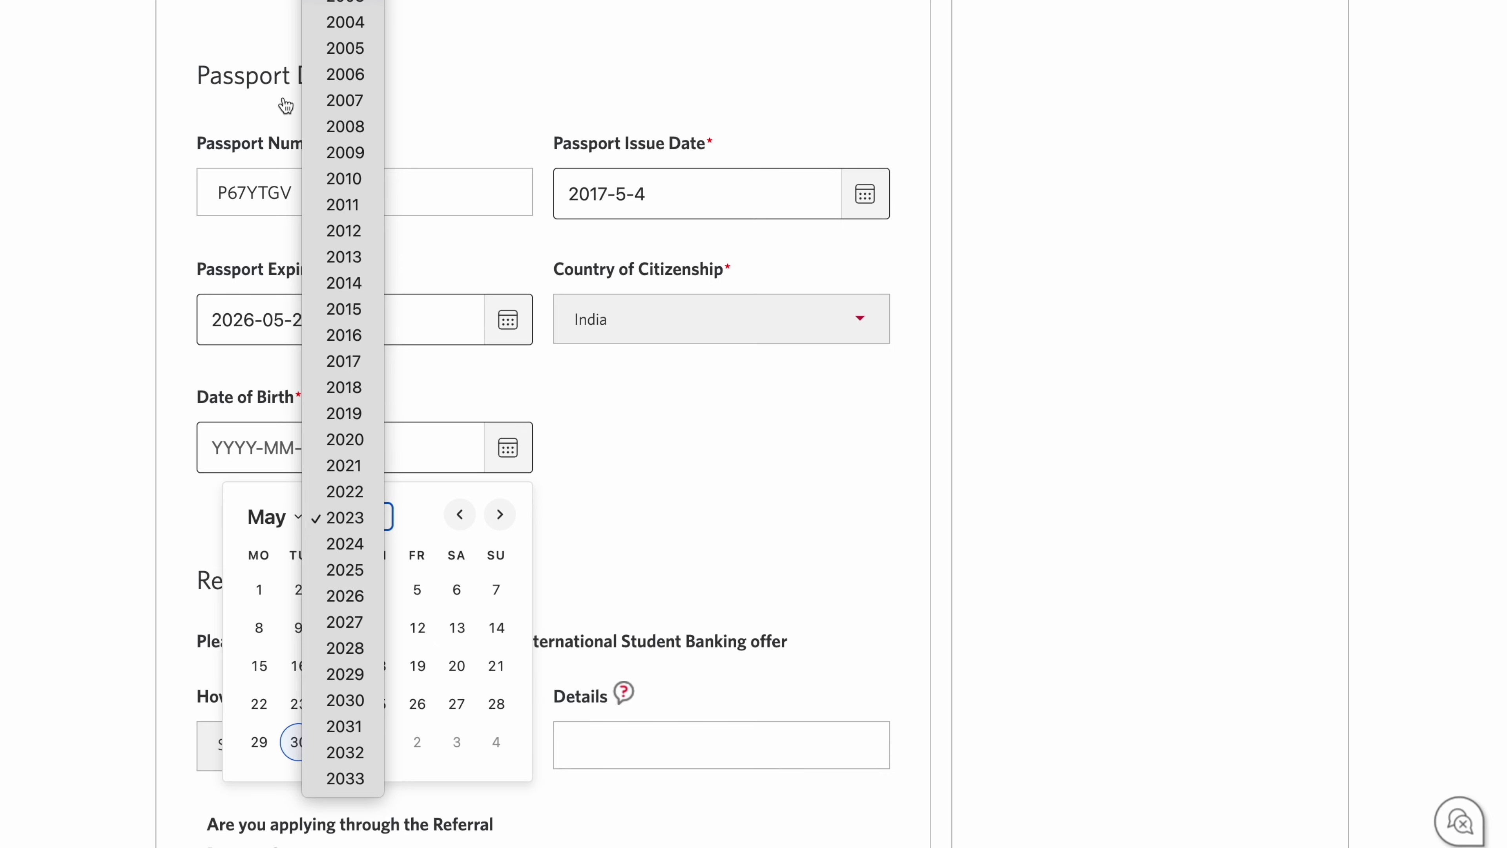
scroll(344, 237, "up", 5)
left_click(346, 91)
left_click(417, 627)
scroll(501, 547, "down", 4)
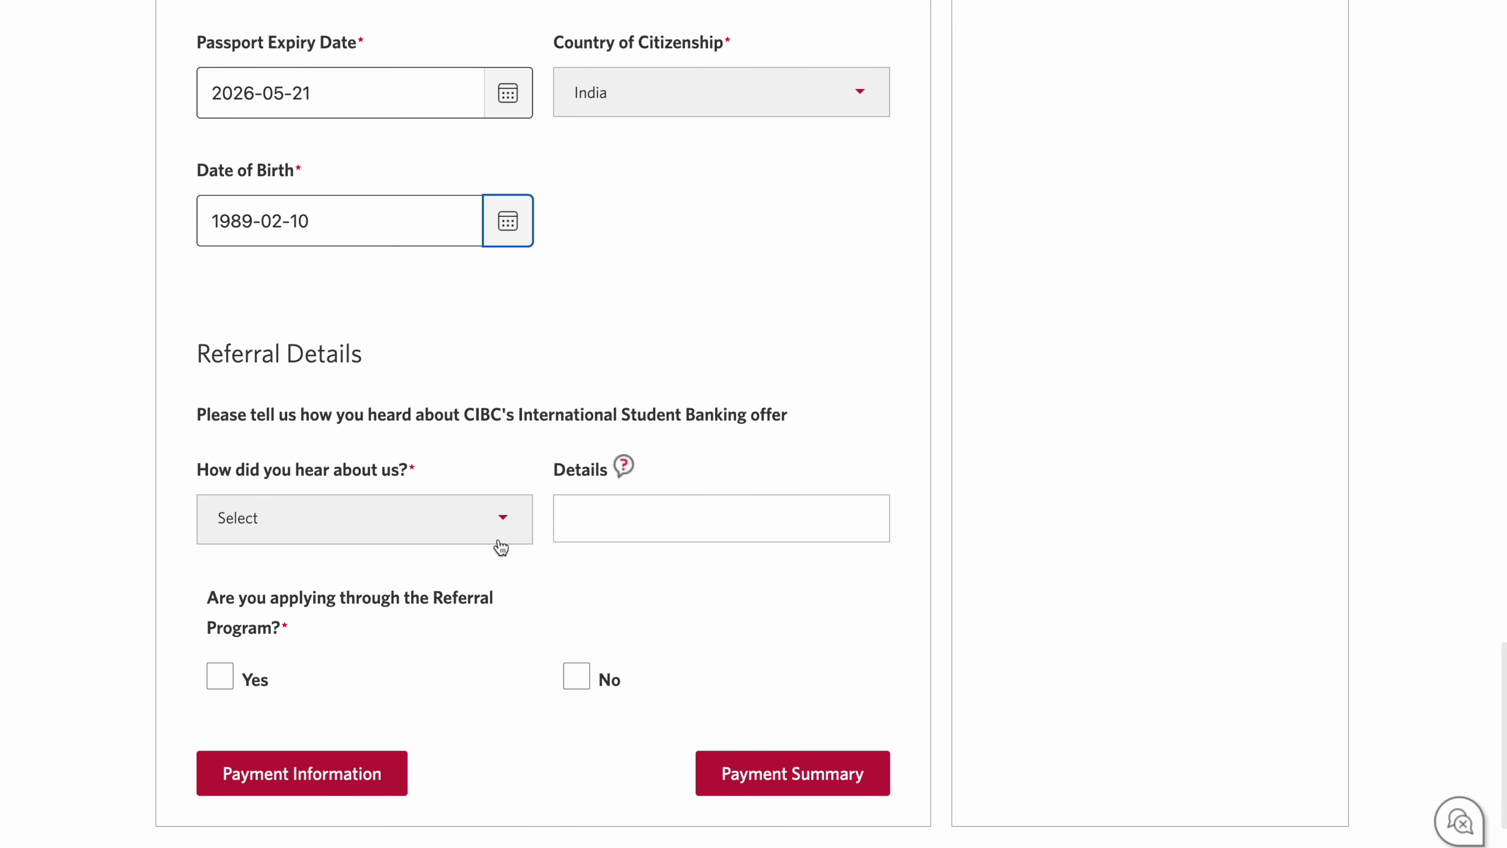
Step: Highlight the 'Get $25 when you refer a friend' heading and the word 'both' in the offer text
scroll(501, 546, "down", 2)
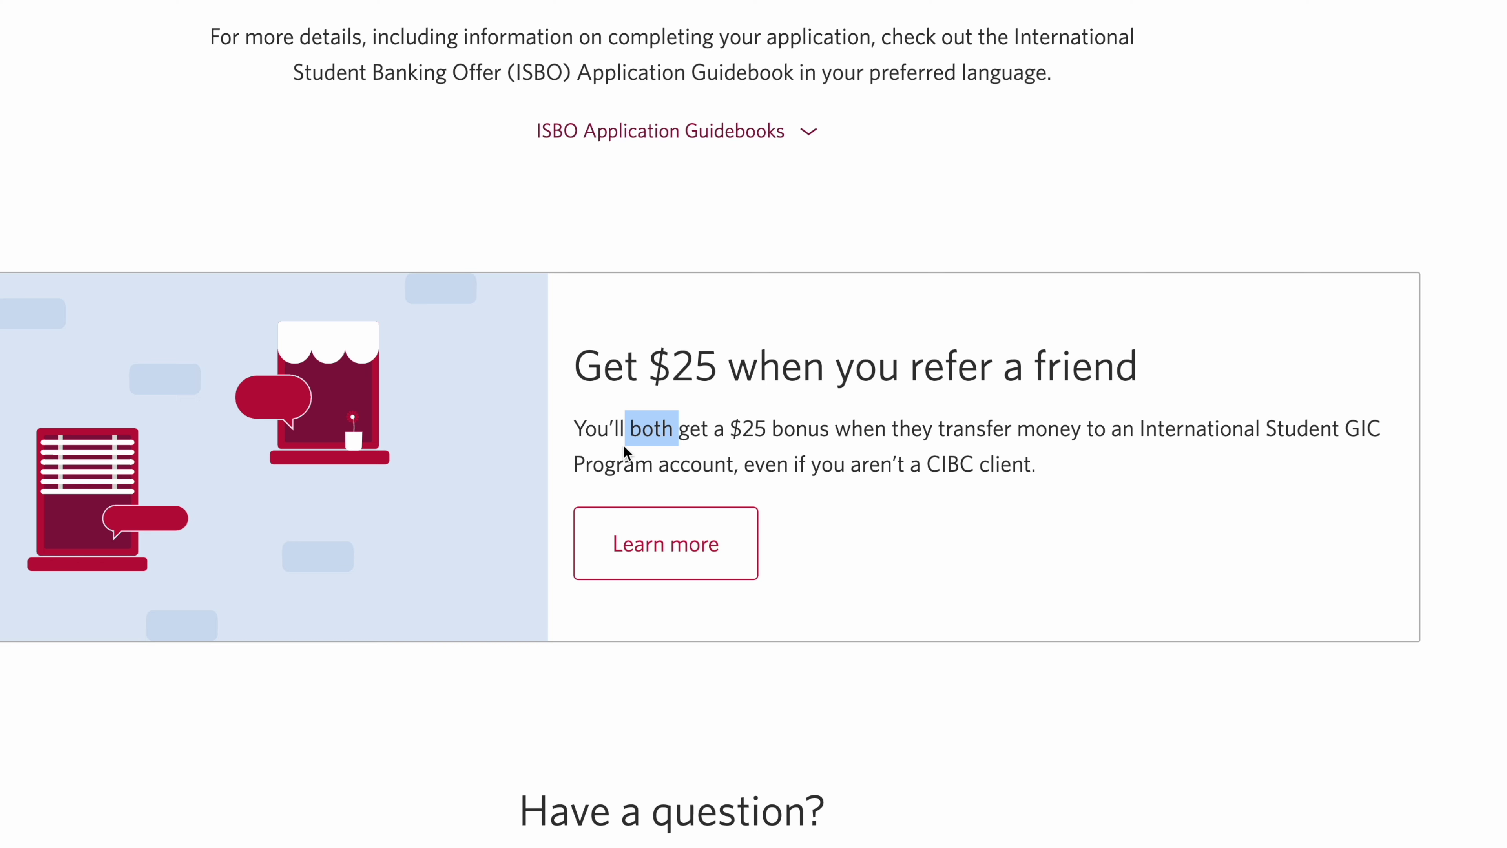
triple_click(600, 370)
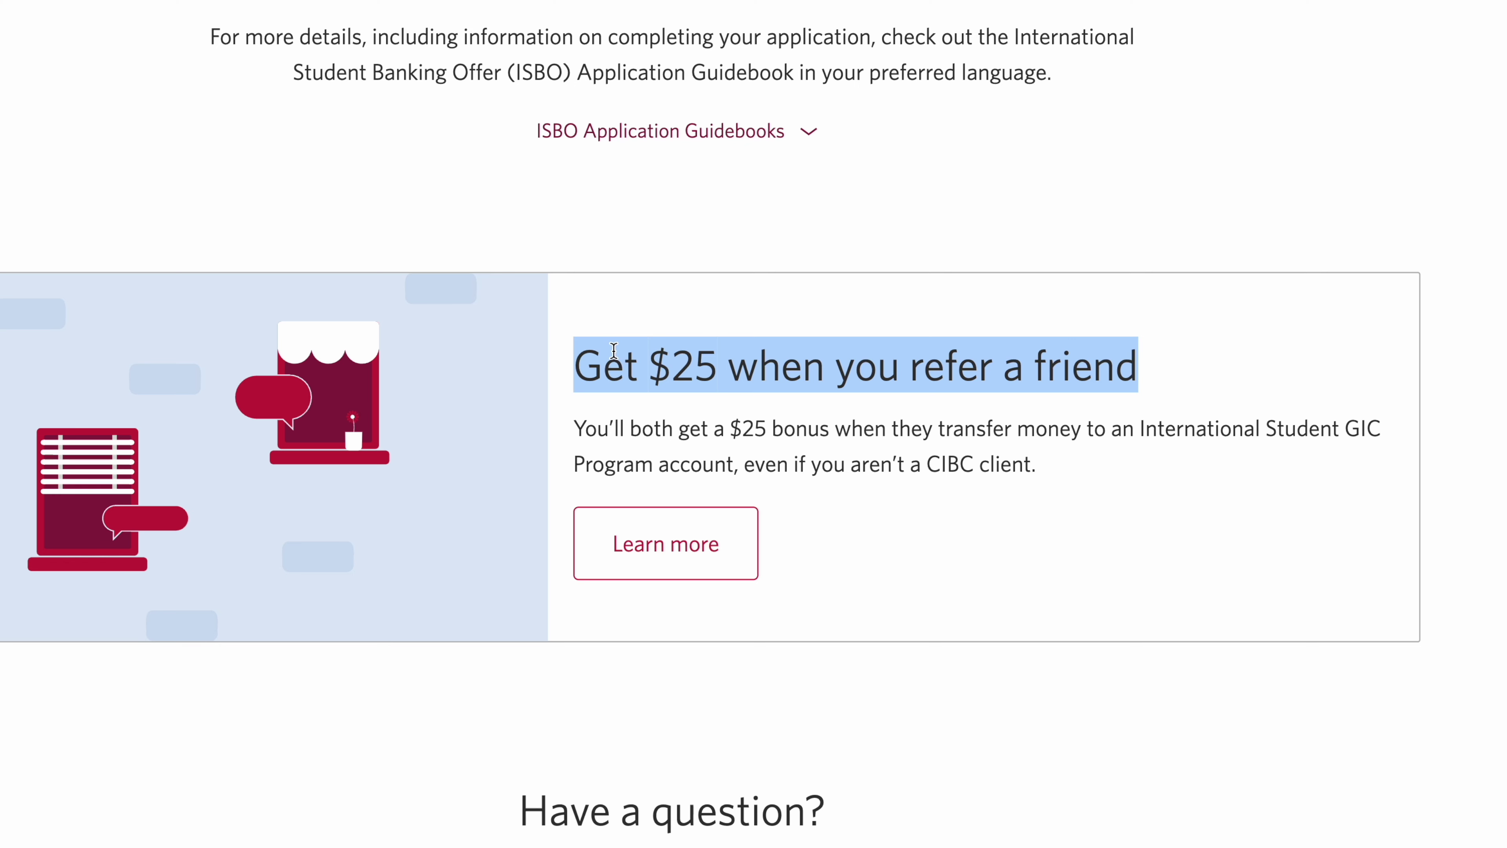
double_click(660, 426)
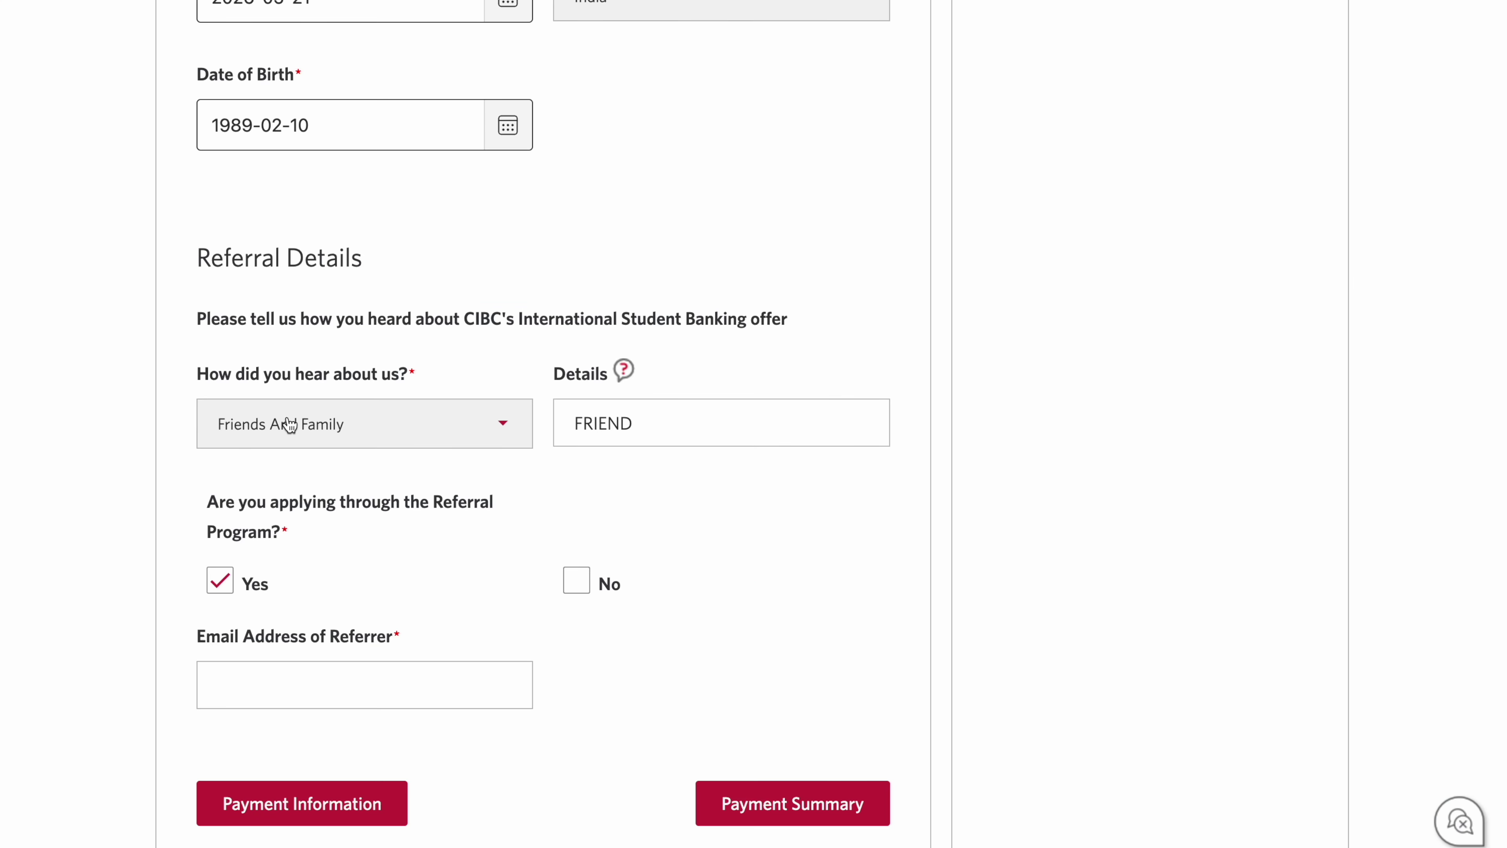
Step: Keep Friends And Family as the referral source, with referral details FRIEND
left_click(276, 427)
left_click(279, 431)
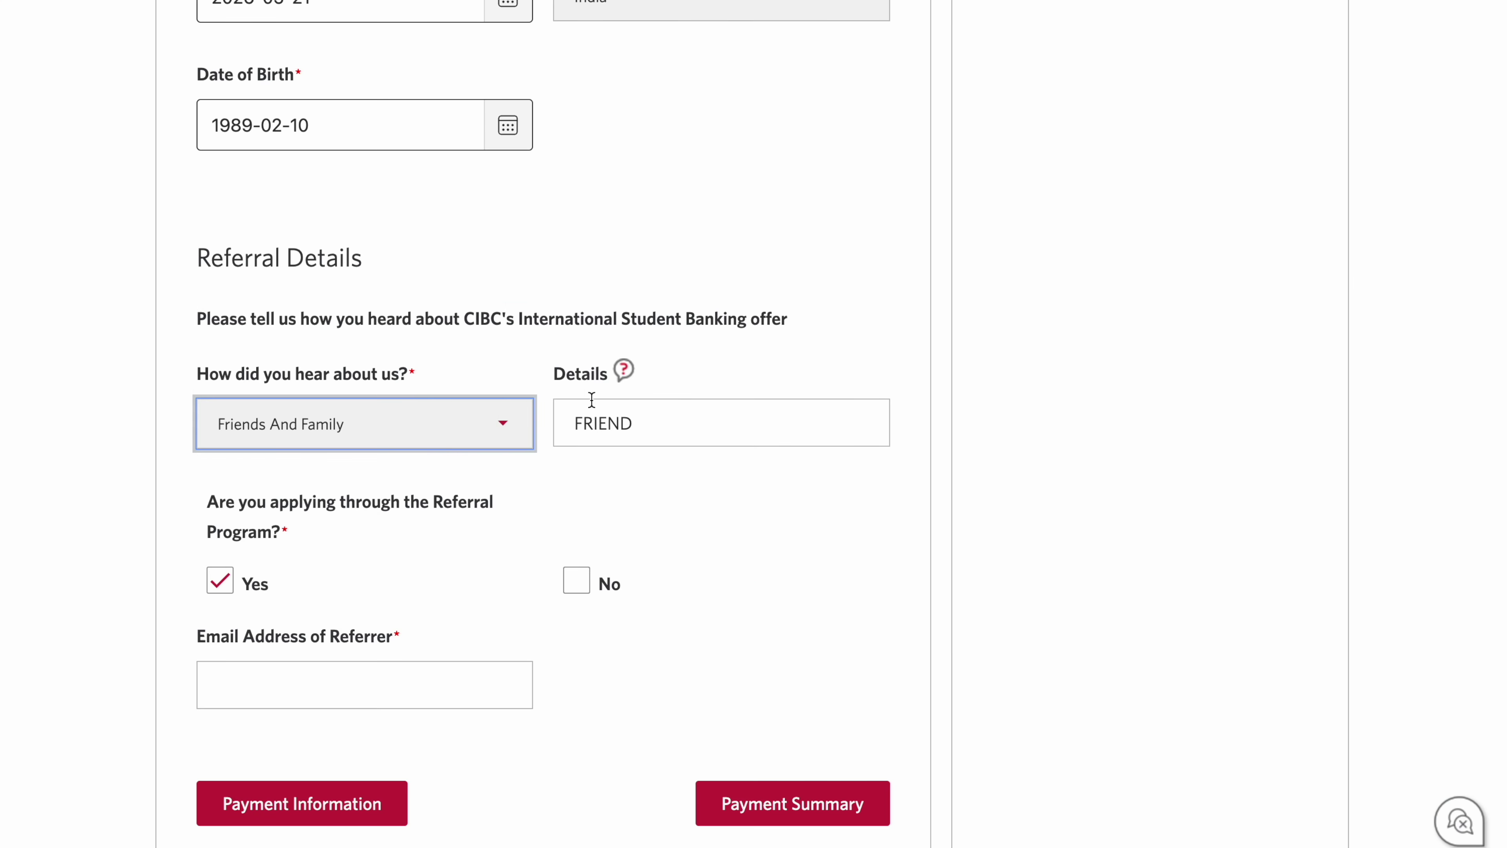
left_click(658, 417)
Step: Paste the referrer's email address and continue to the Step 3 of 3 payment summary
scroll(202, 510, "down", 1)
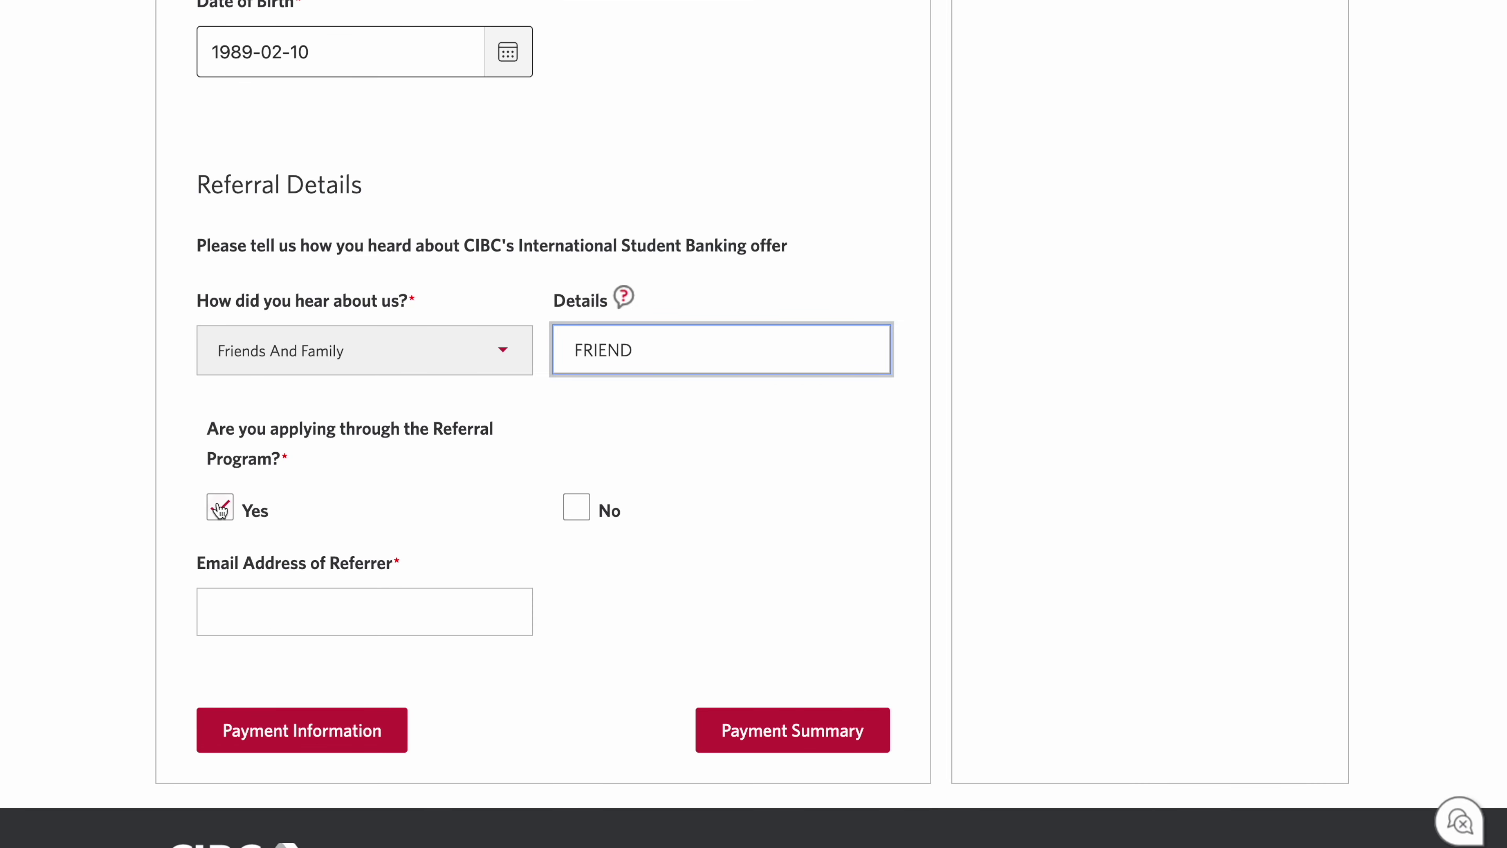
left_click(275, 620)
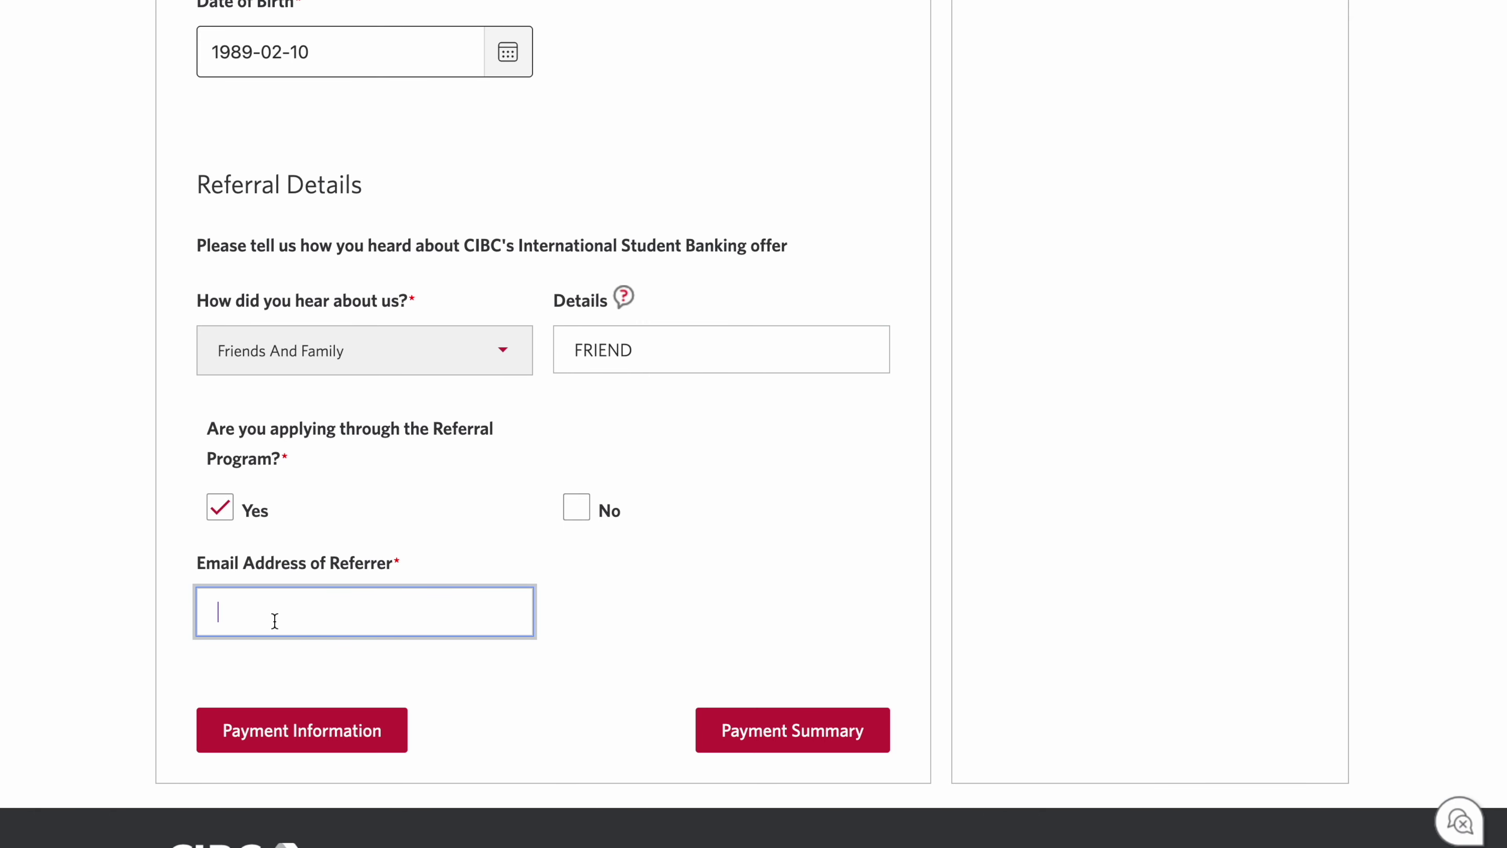
key("ctrl+v")
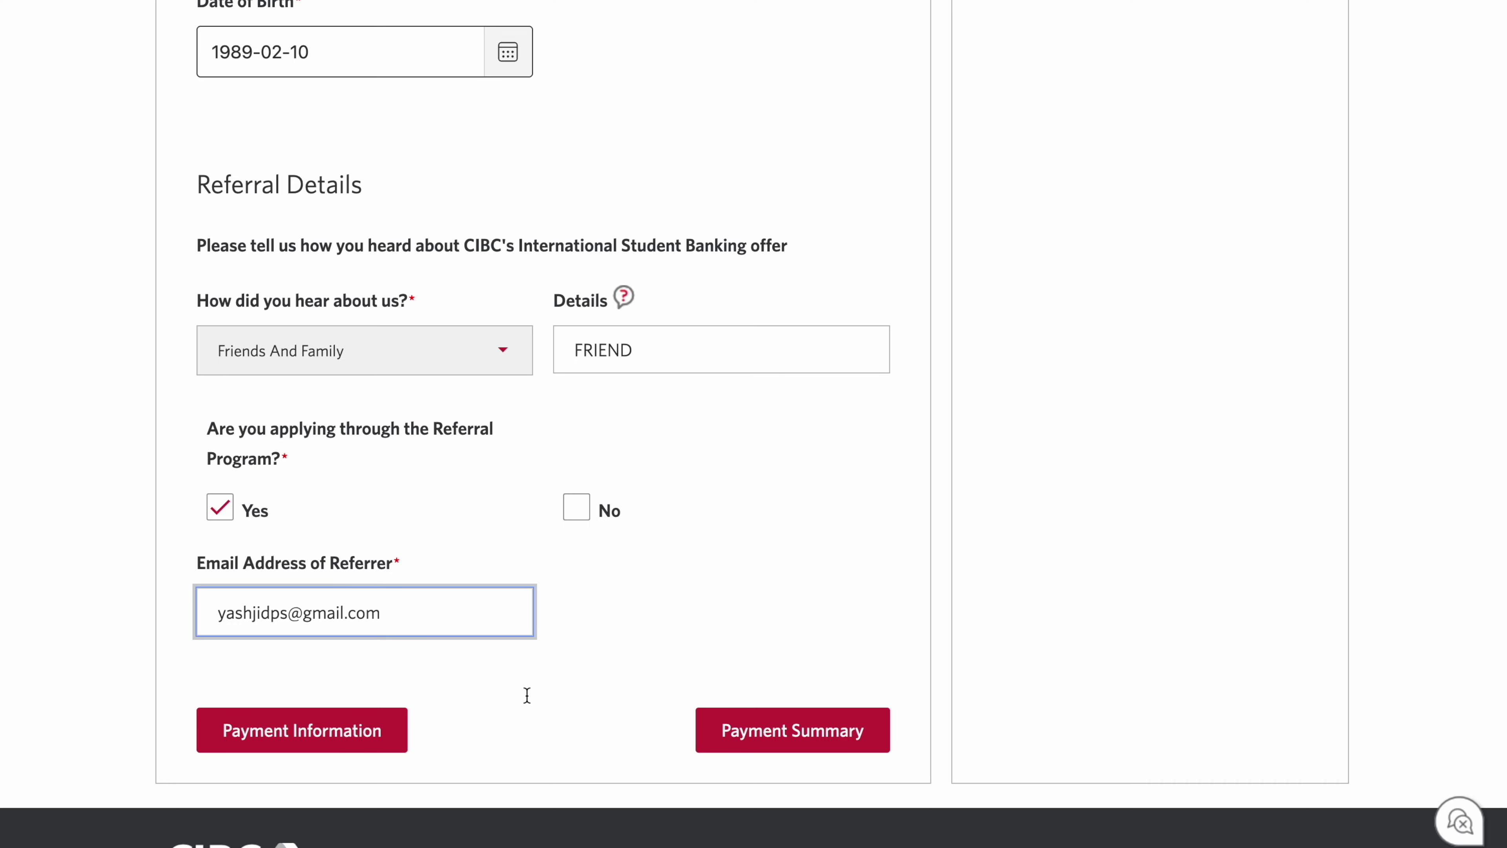
left_click(781, 734)
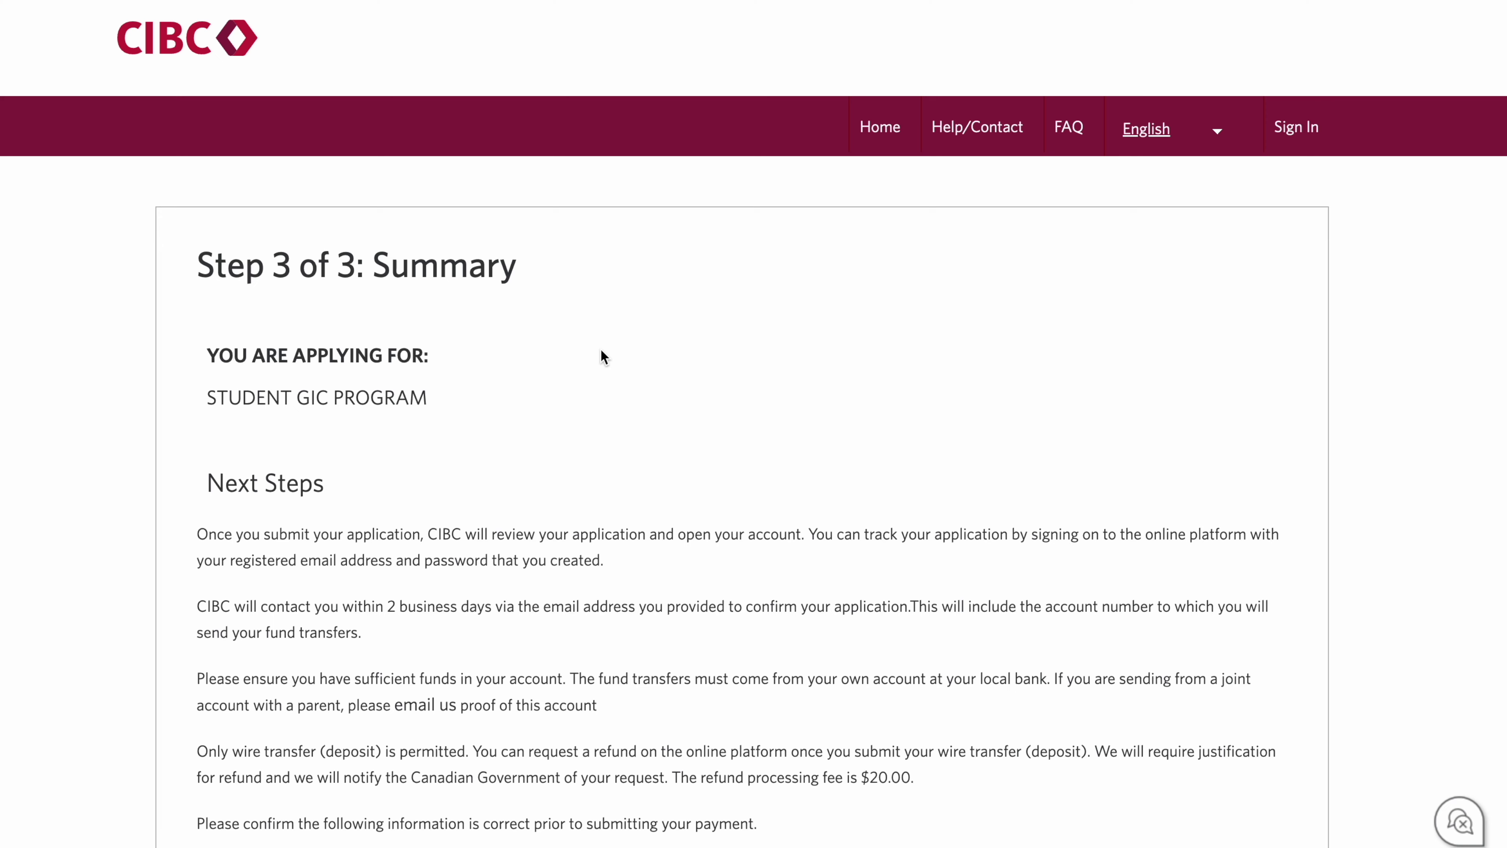
Step: Accept the terms and privacy consent, opt in to CIBC offer emails, and submit the GIC application
scroll(601, 350, "down", 10)
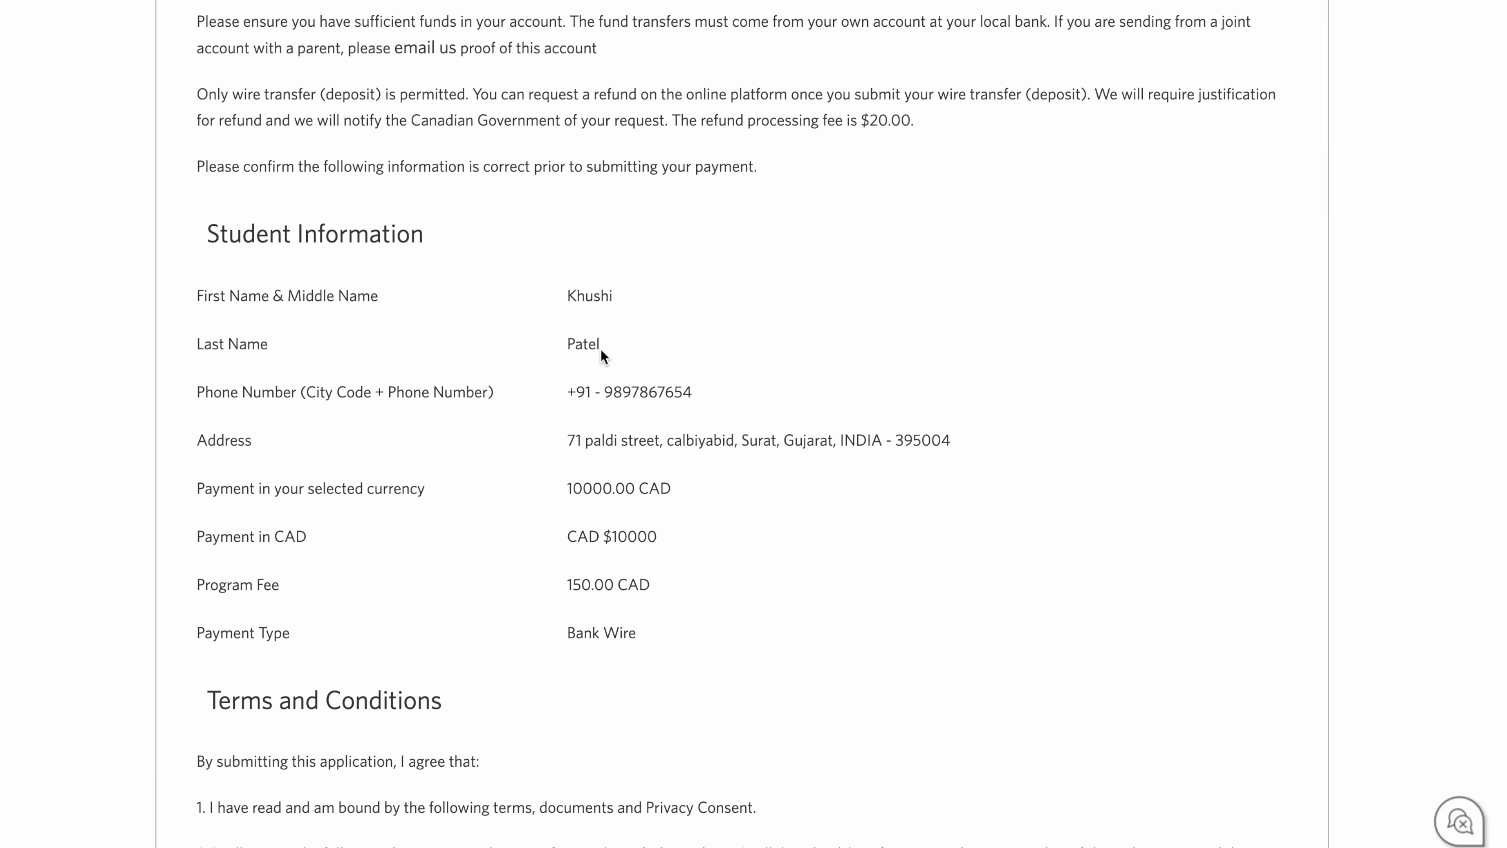
scroll(600, 350, "down", 2)
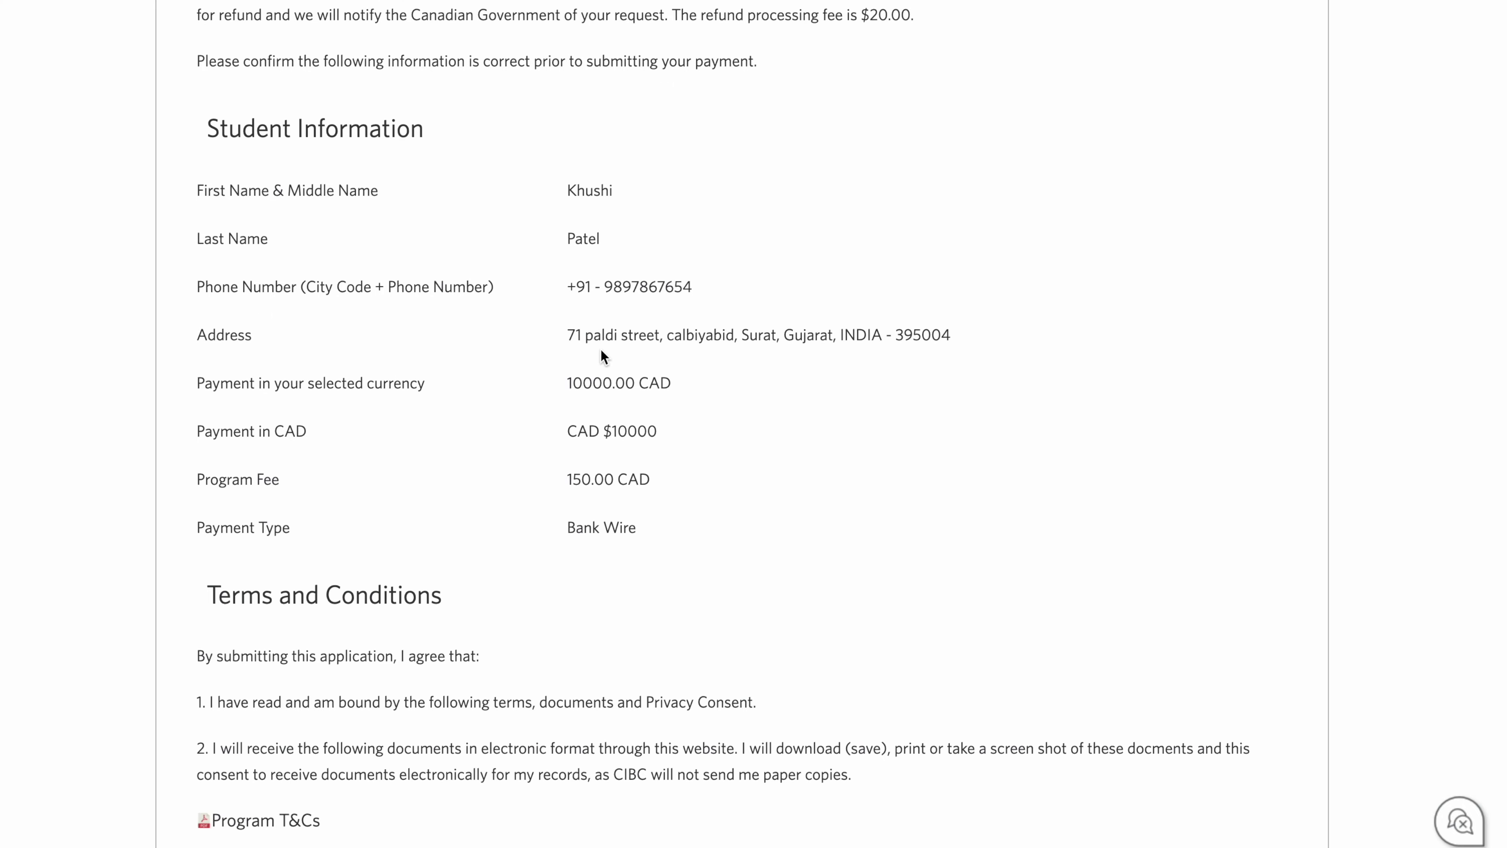
scroll(601, 354, "down", 8)
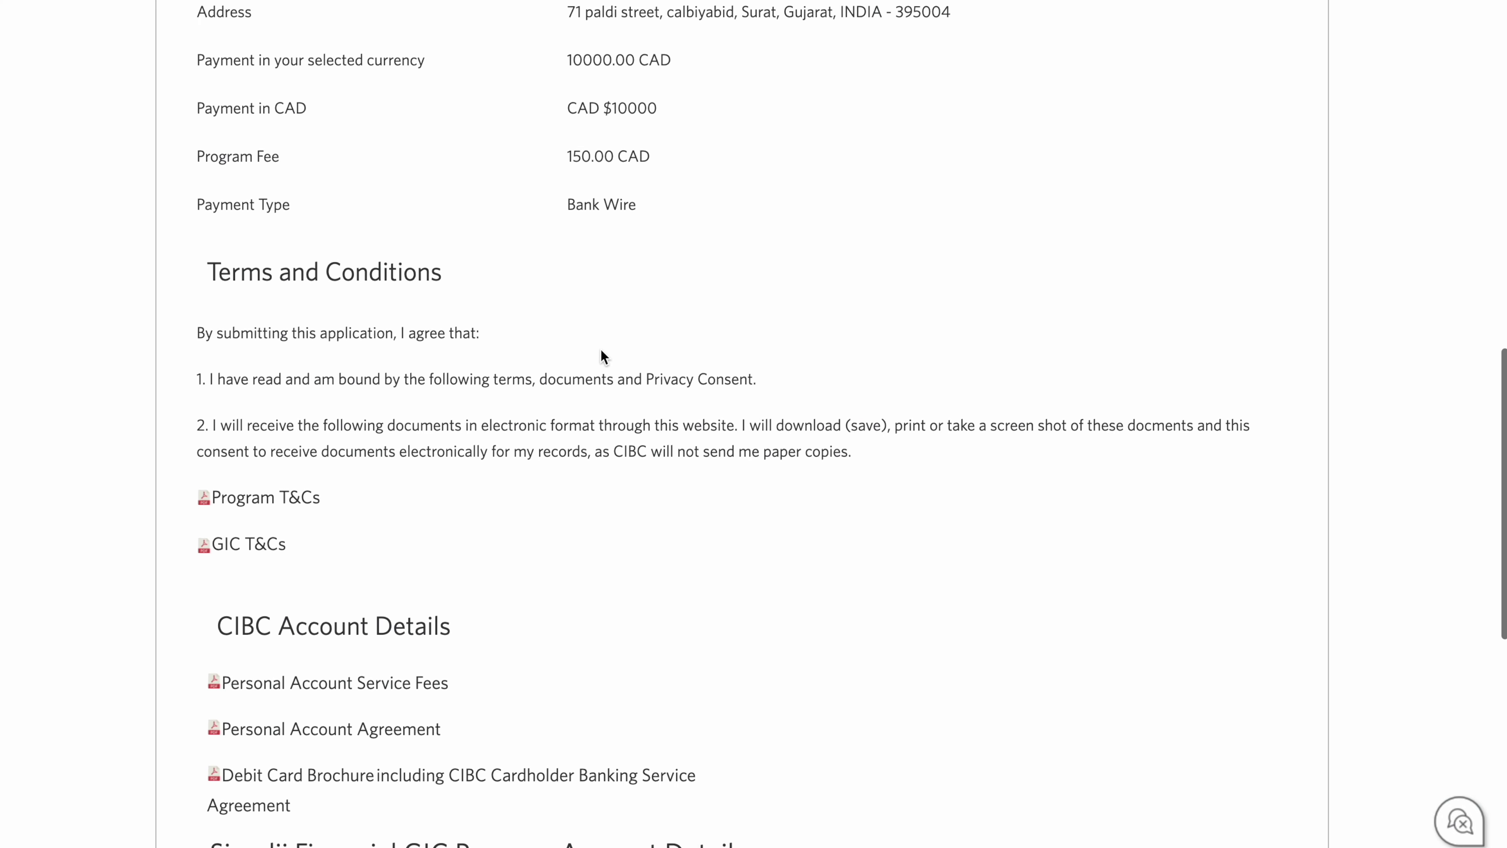
scroll(600, 349, "down", 6)
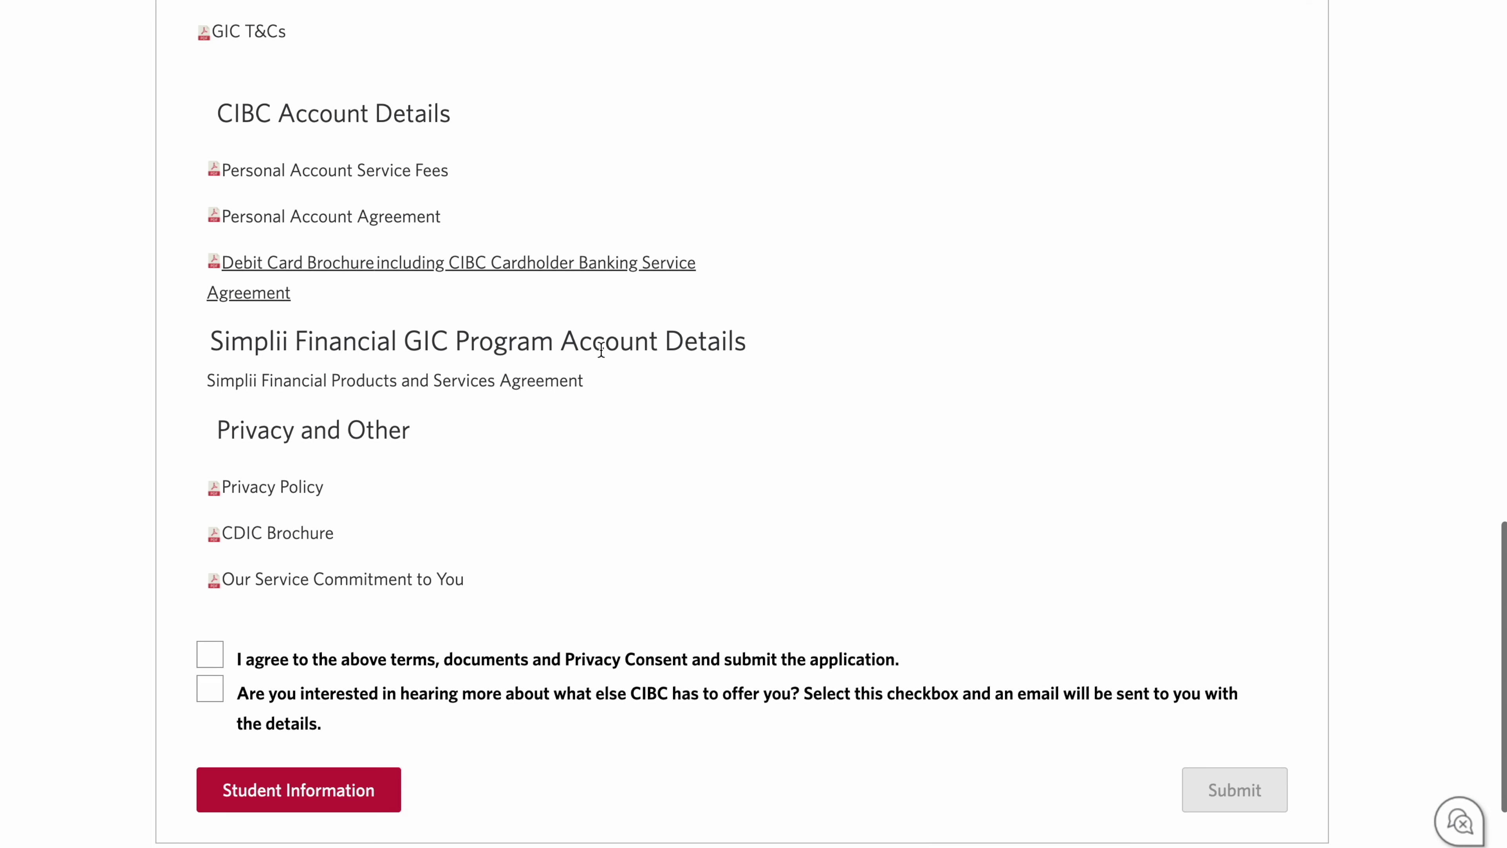
left_click(215, 626)
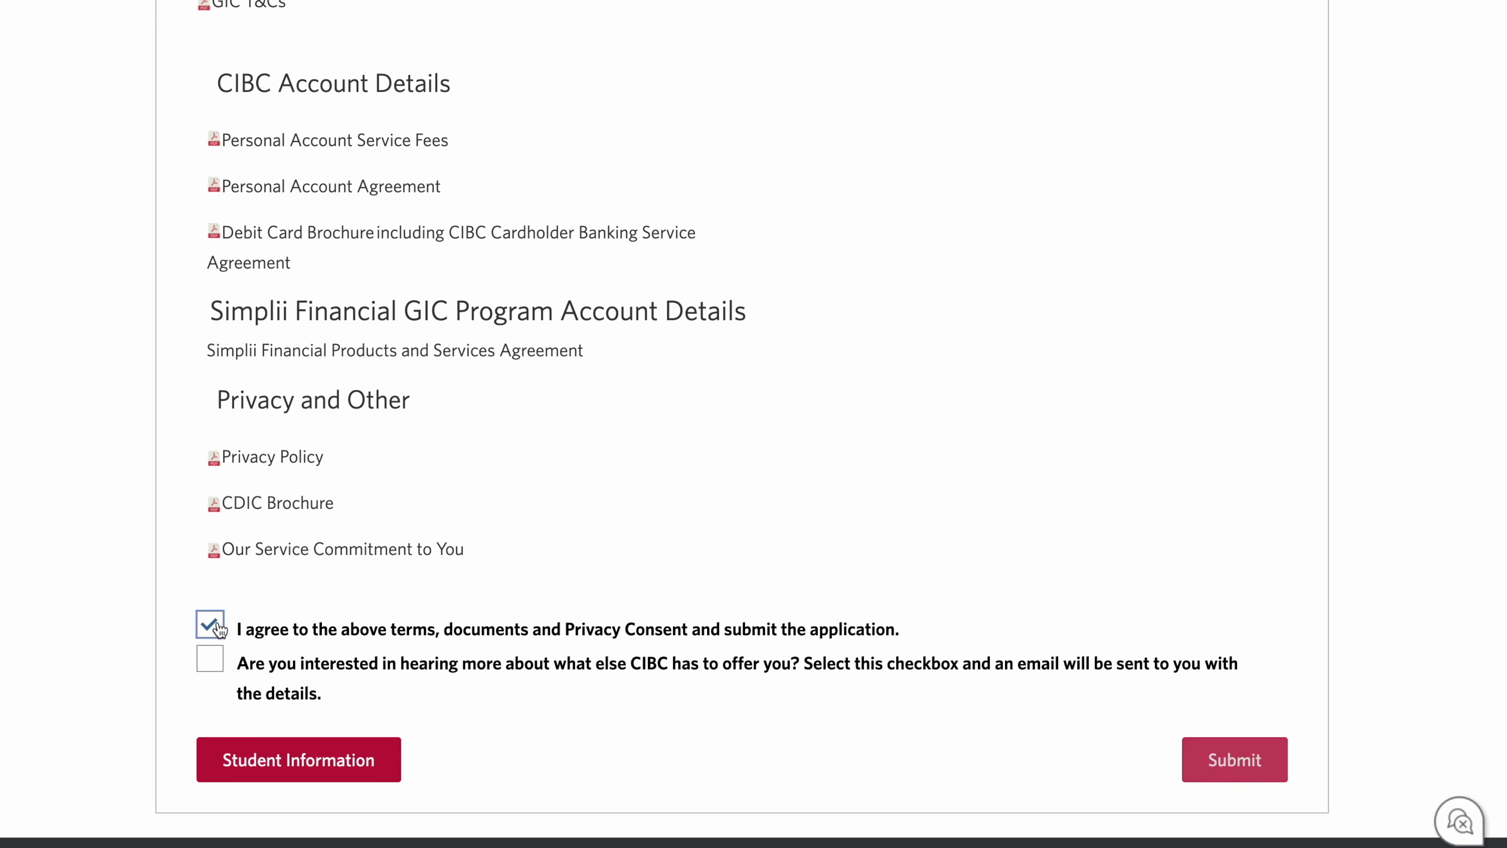
left_click(216, 663)
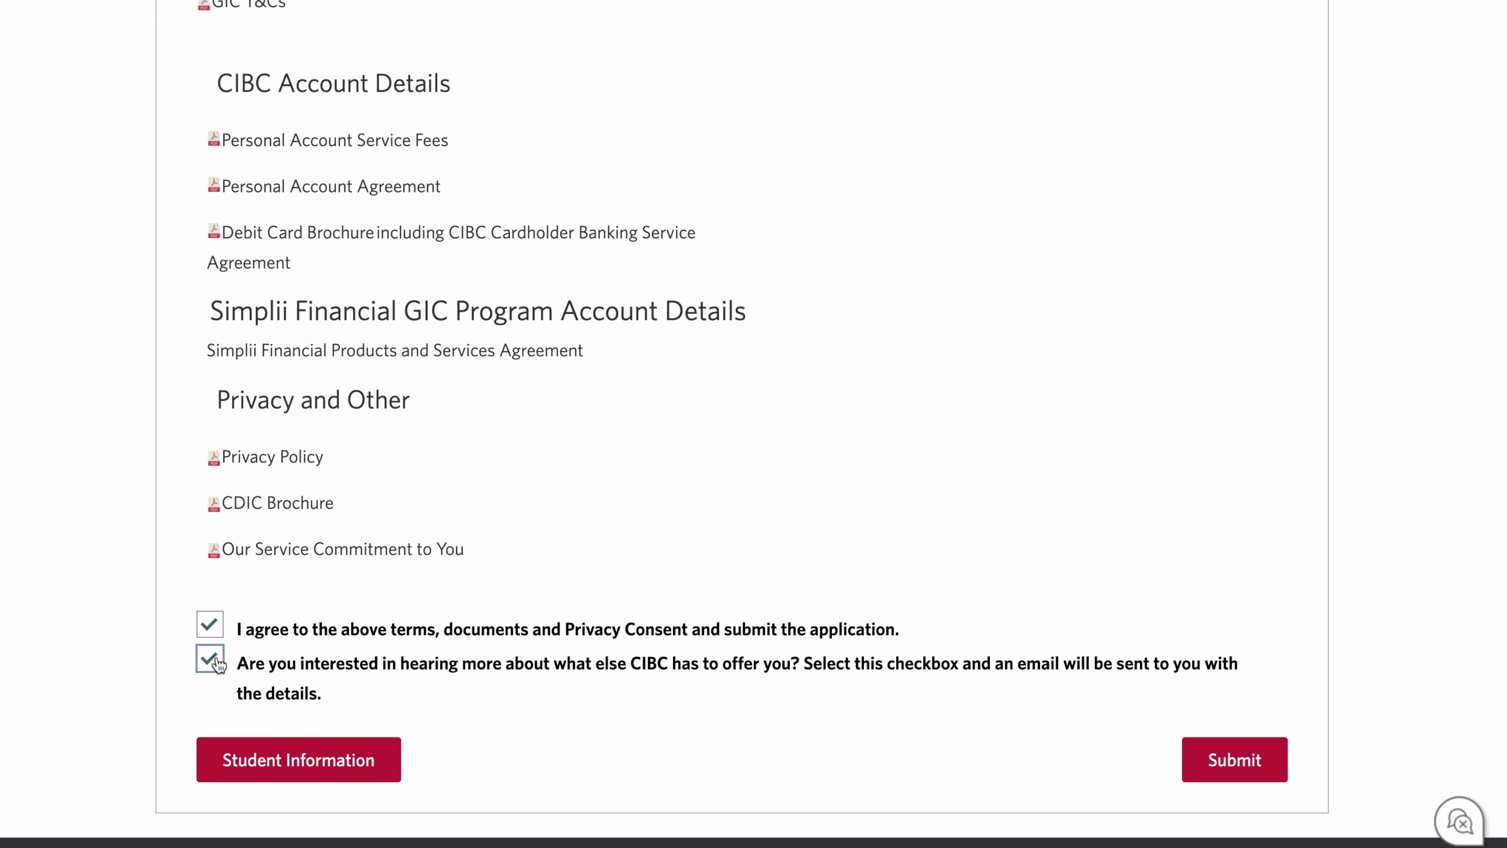
left_click(1246, 760)
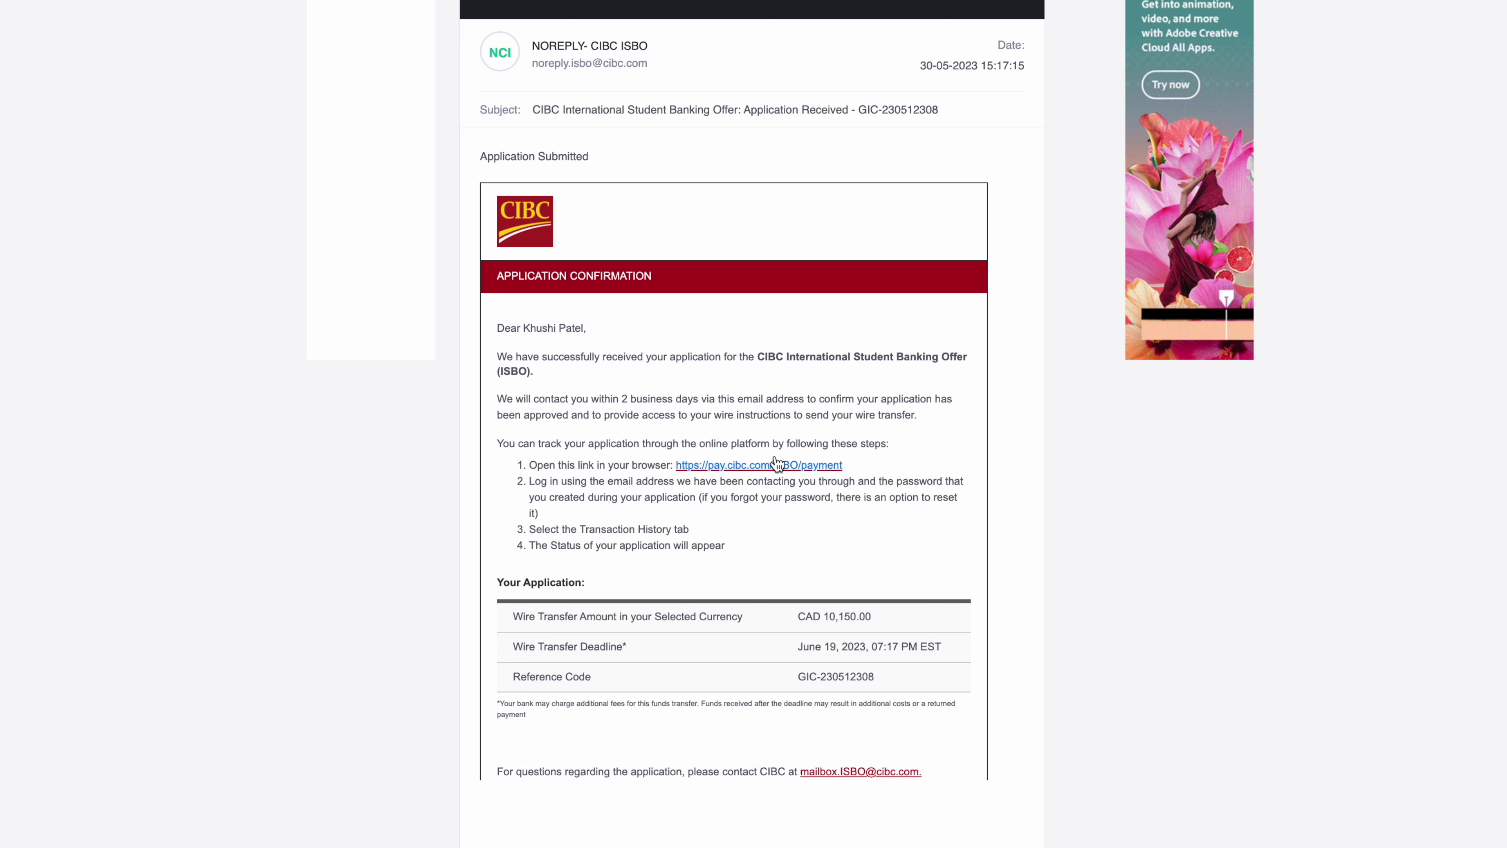
Step: Highlight the subject line of the NOREPLY CIBC ISBO 'Application Received' email
left_click_drag(541, 109, 937, 109)
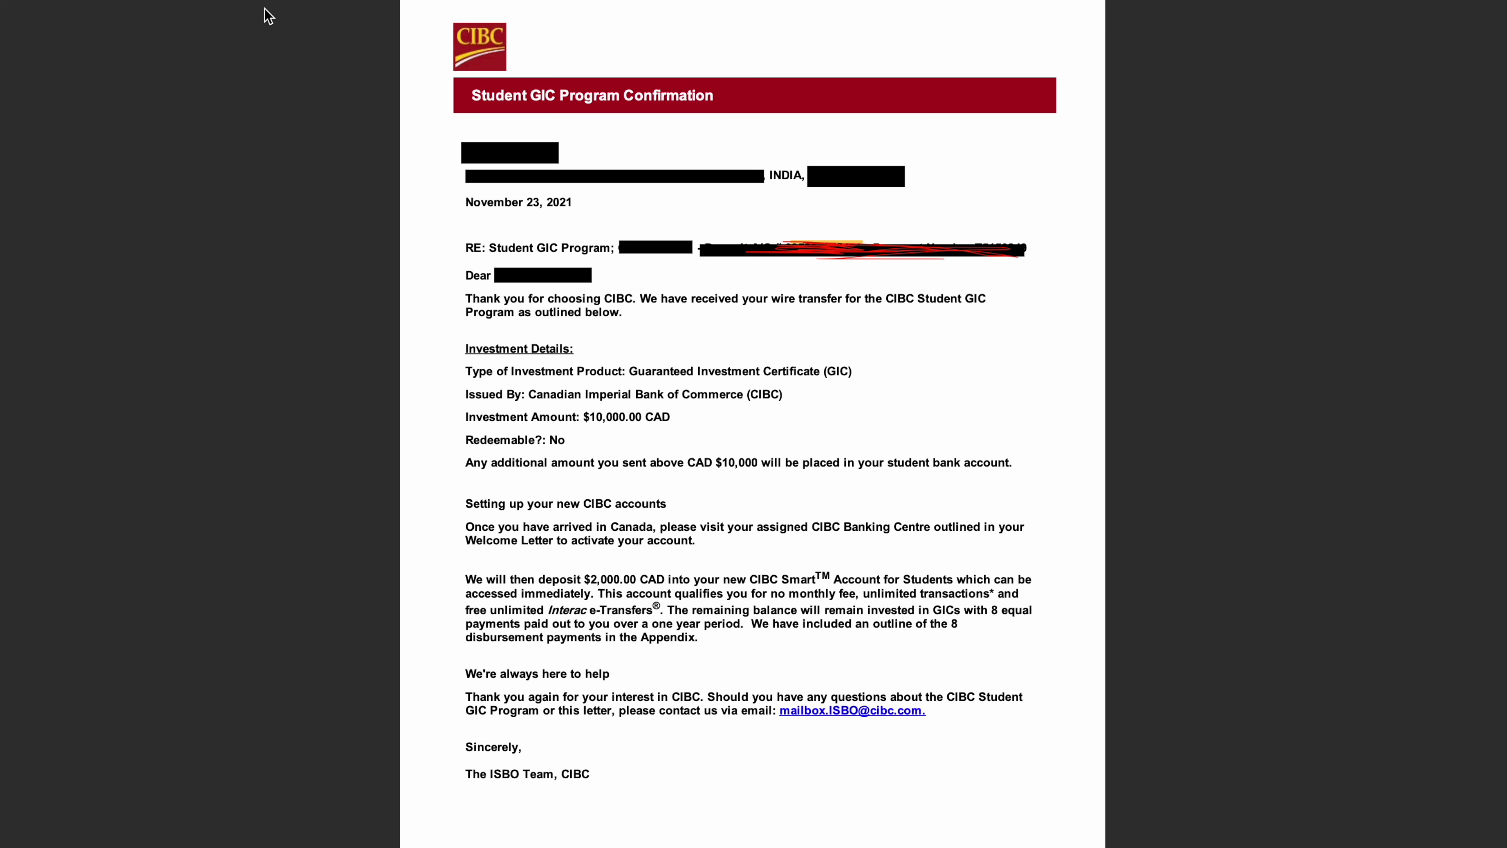
Step: Scroll from the GIC Confirmation letter to the Welcome Letter, then advance to the Q/A answers slide
mouse_move(268, 1)
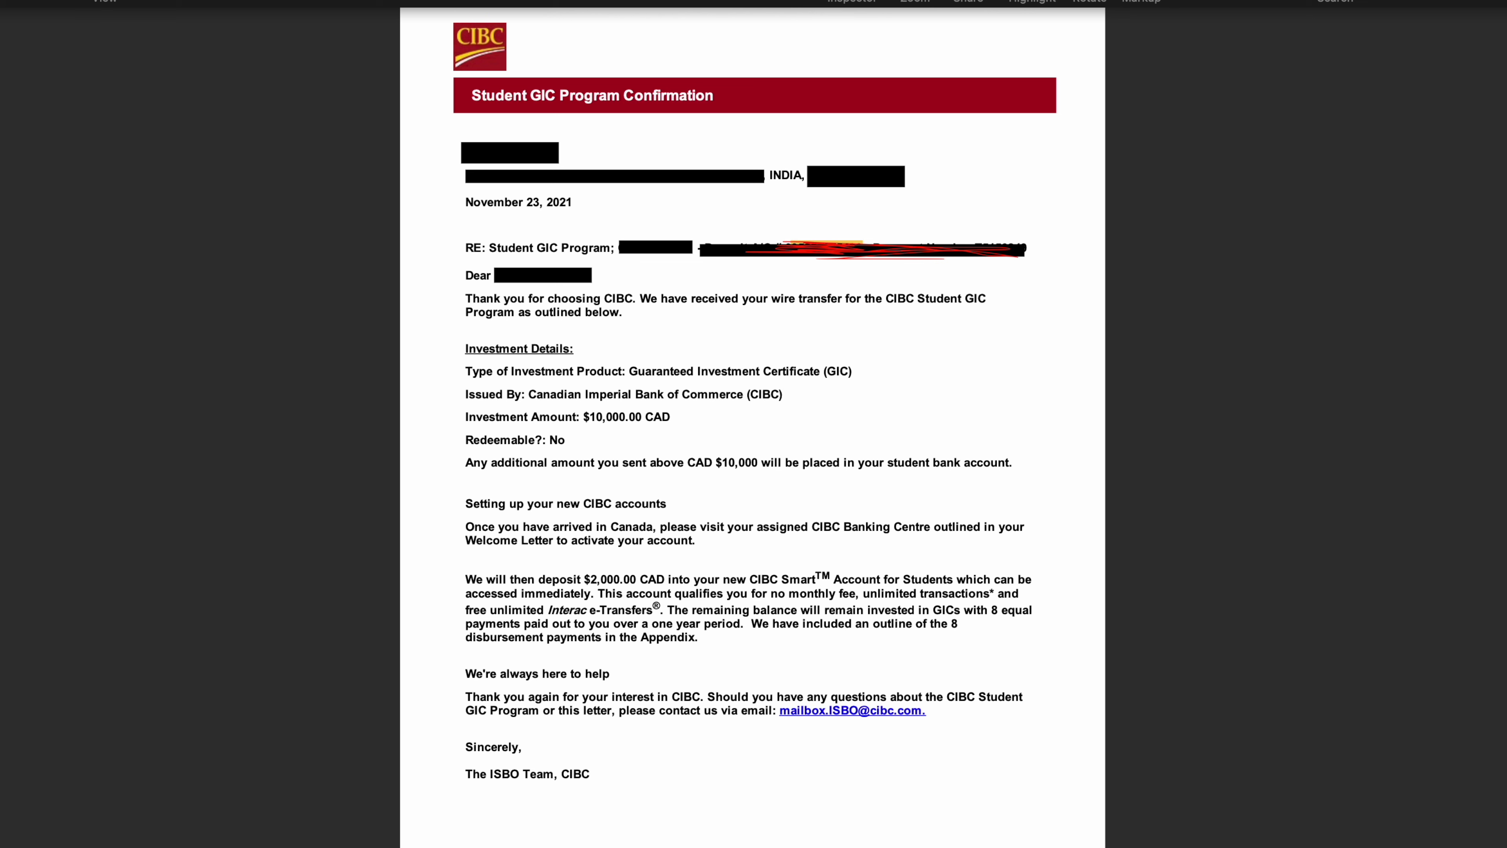
scroll(1034, 225, "down", 5)
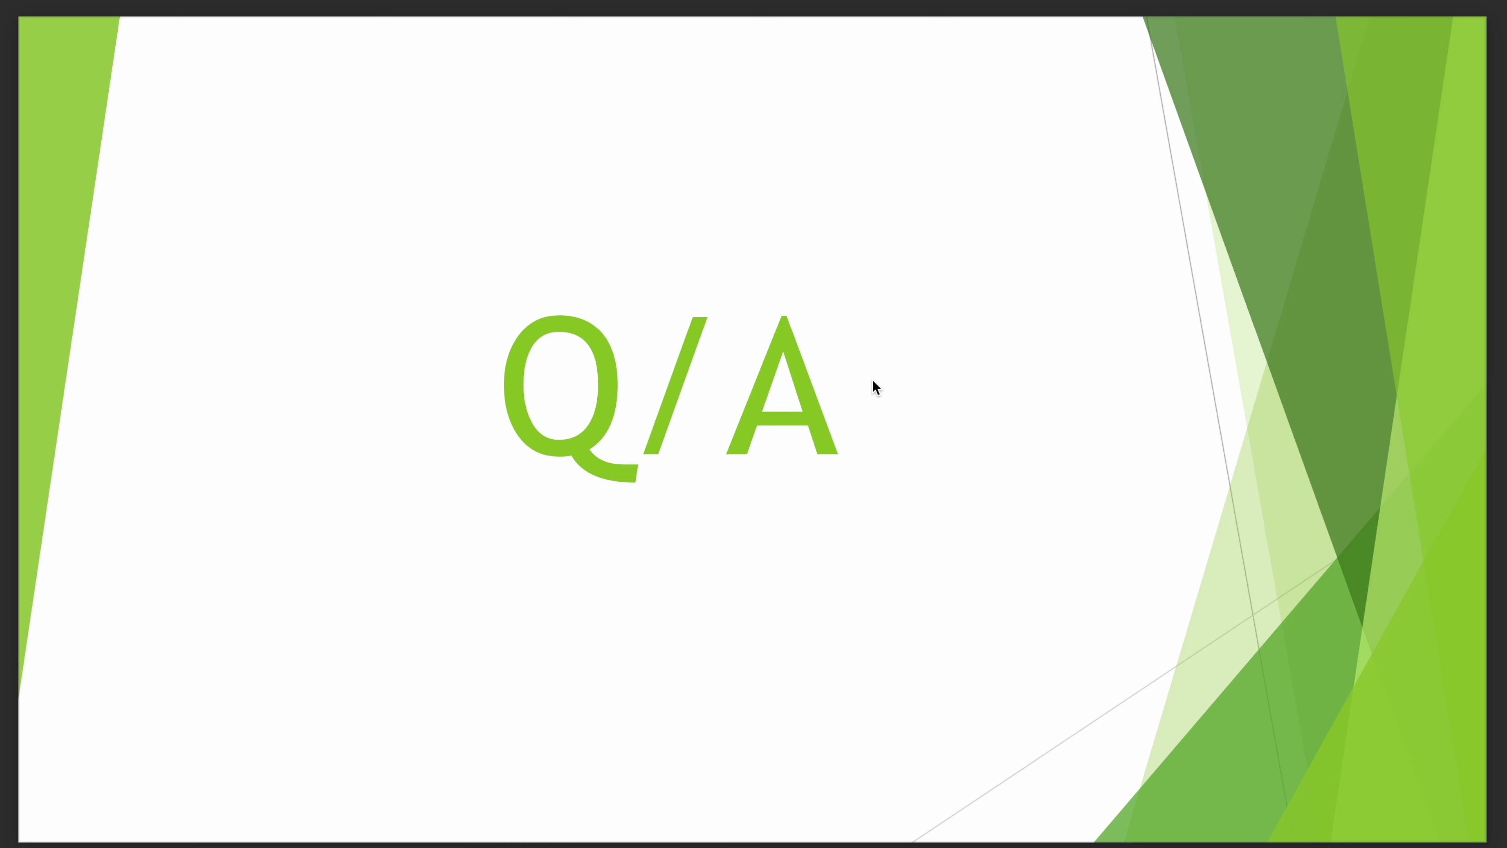
key("Right")
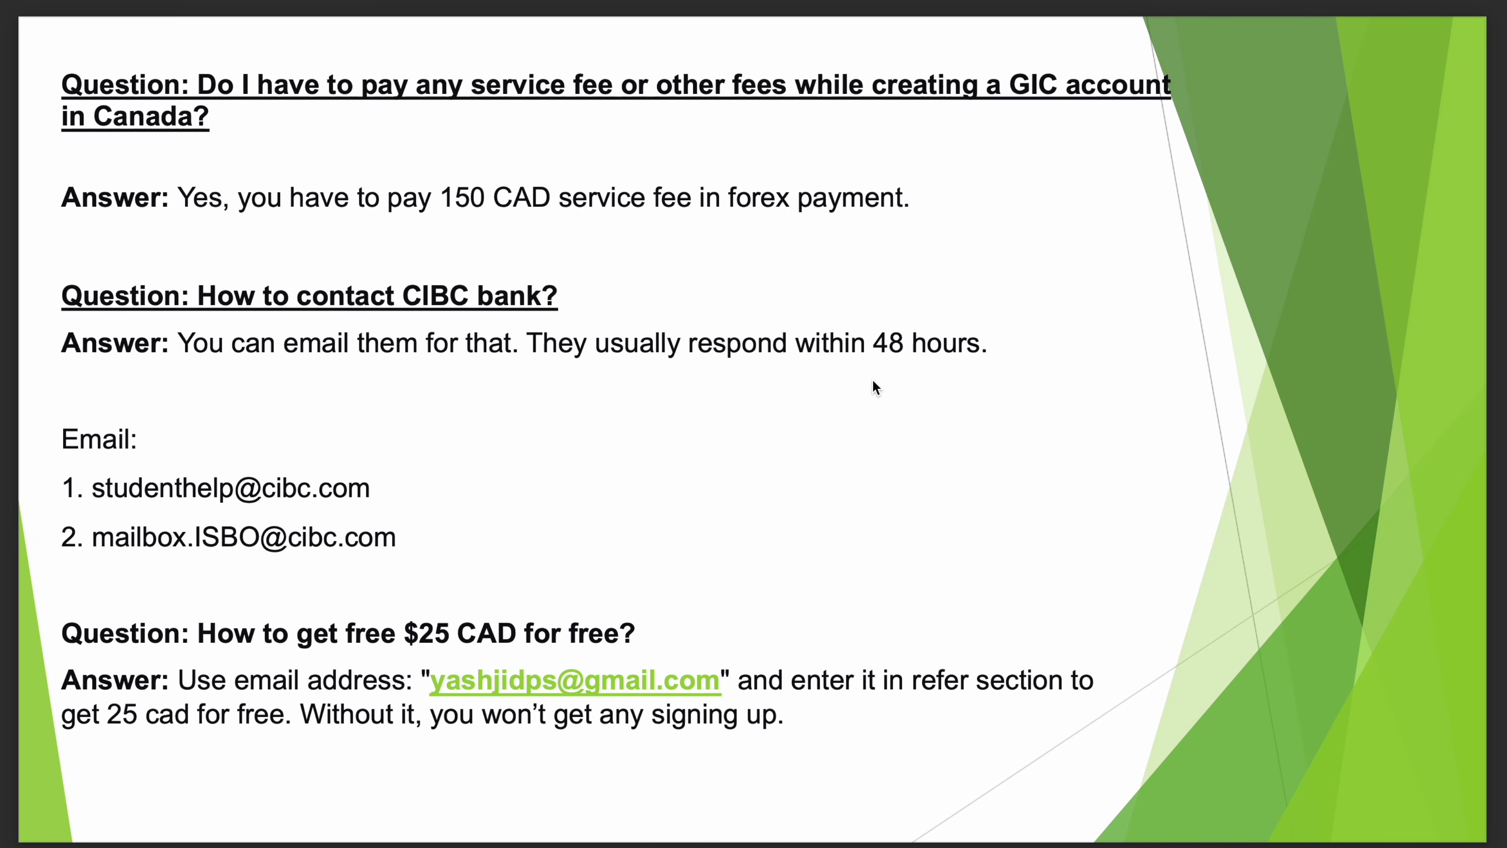